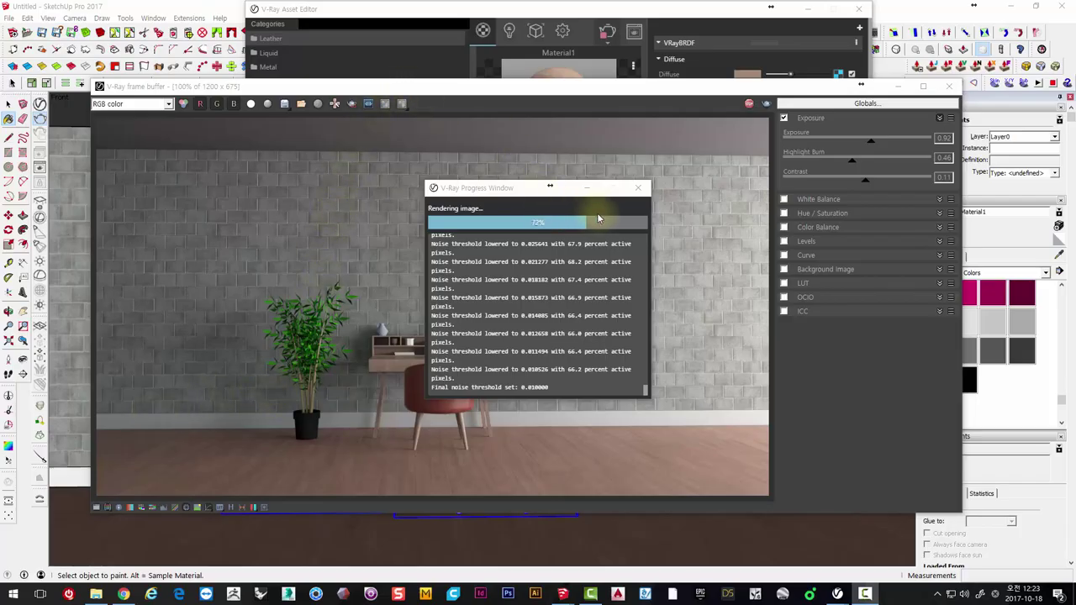
# Once the brick-wall room render finishes, close the V-Ray progress window and frame buffer
pyautogui.moveTo(502, 193)
pyautogui.mouseDown()
pyautogui.moveTo(300, 178)
pyautogui.moveTo(448, 192)
pyautogui.moveTo(354, 194)
pyautogui.mouseUp()
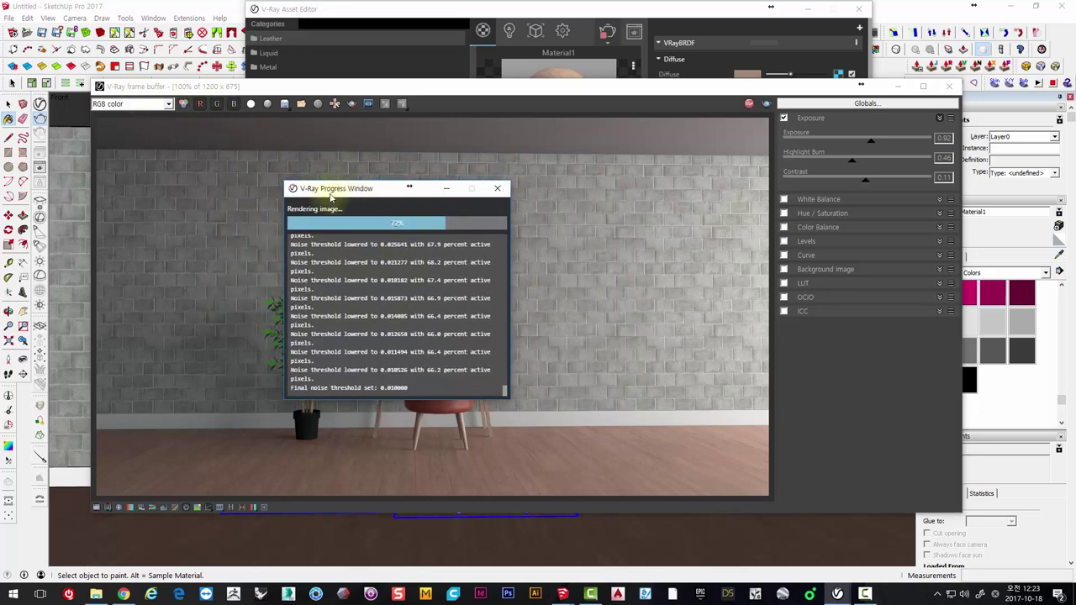
pyautogui.moveTo(362, 195); pyautogui.dragTo(407, 210)
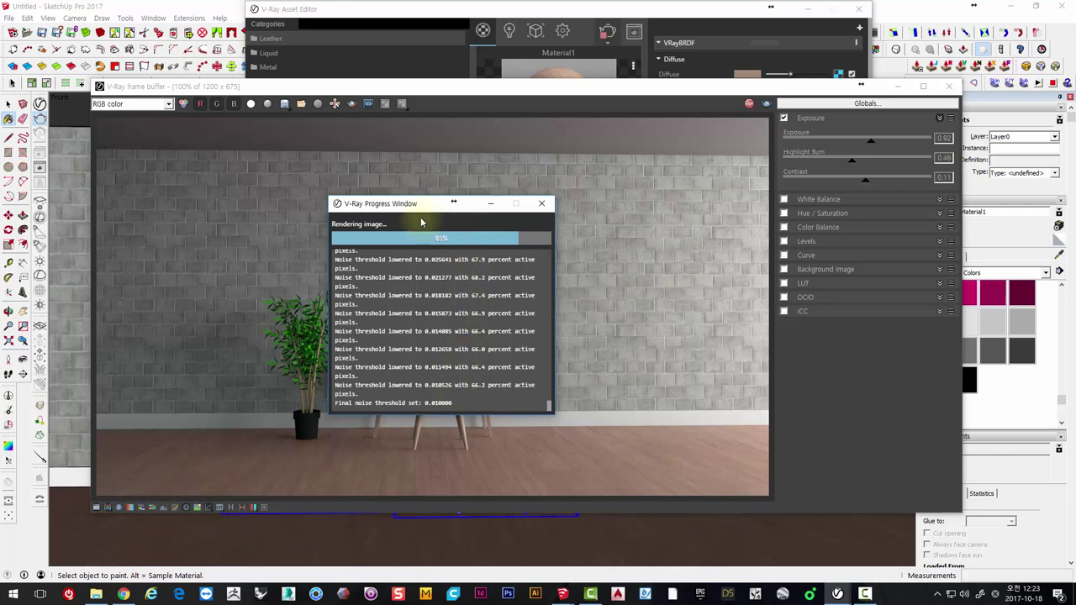
pyautogui.moveTo(392, 205); pyautogui.dragTo(393, 185)
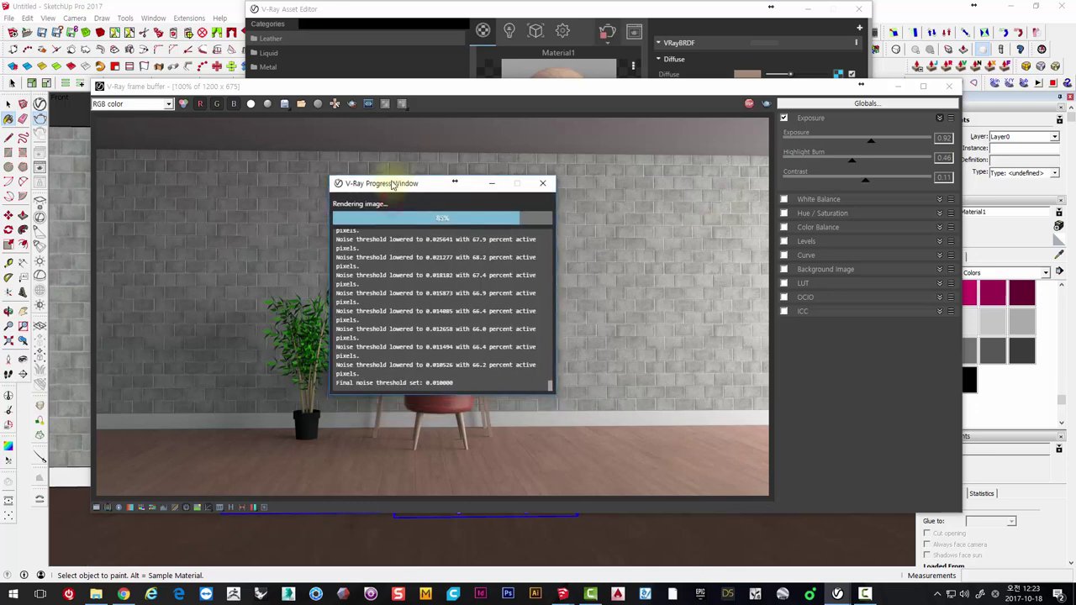
pyautogui.click(547, 184)
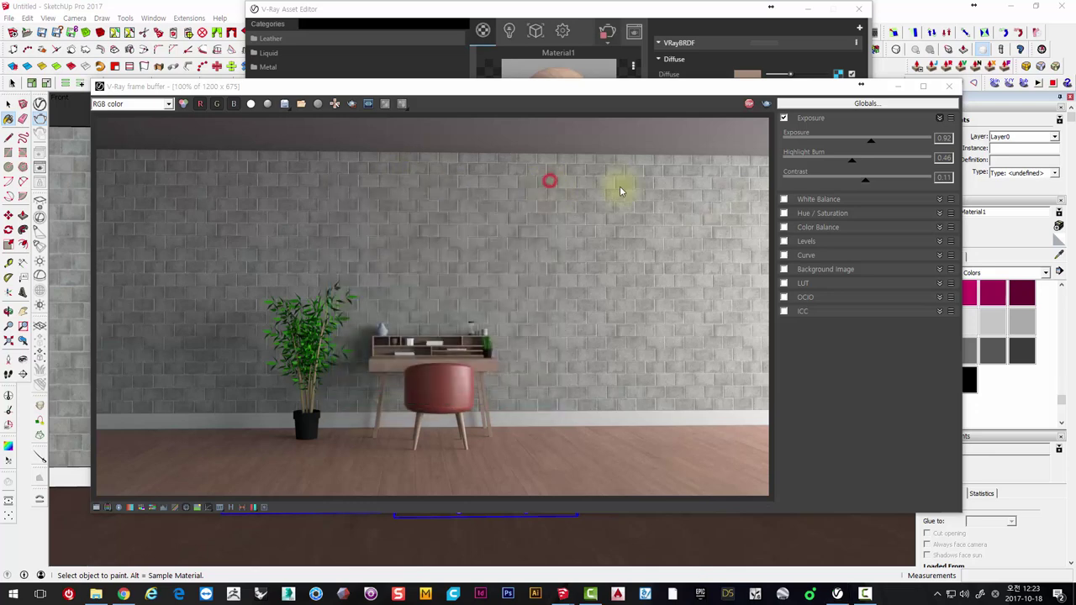
pyautogui.moveTo(650, 95); pyautogui.dragTo(656, 76)
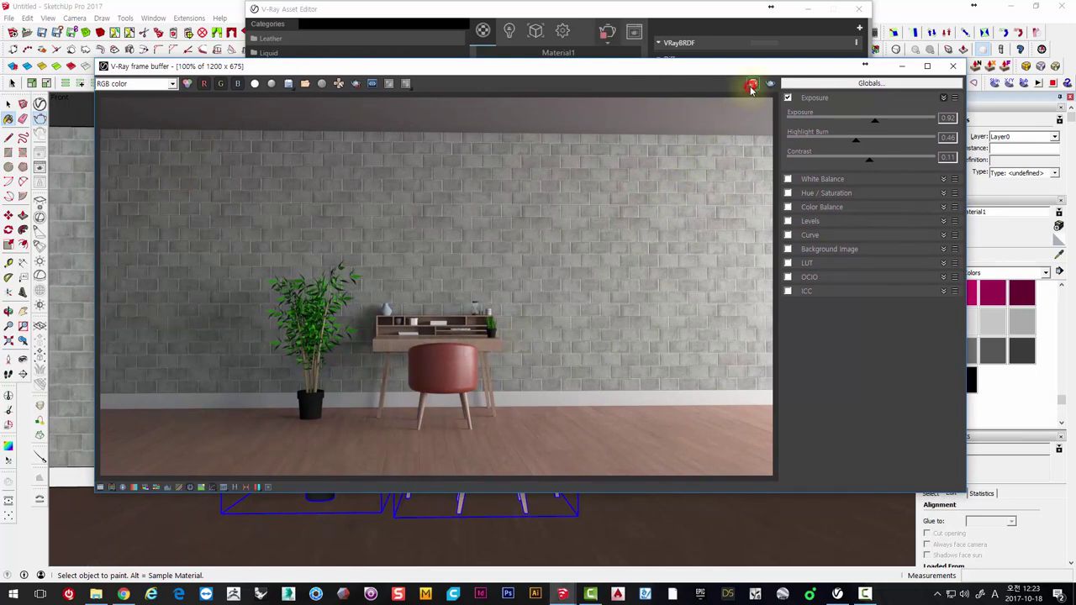
pyautogui.click(958, 67)
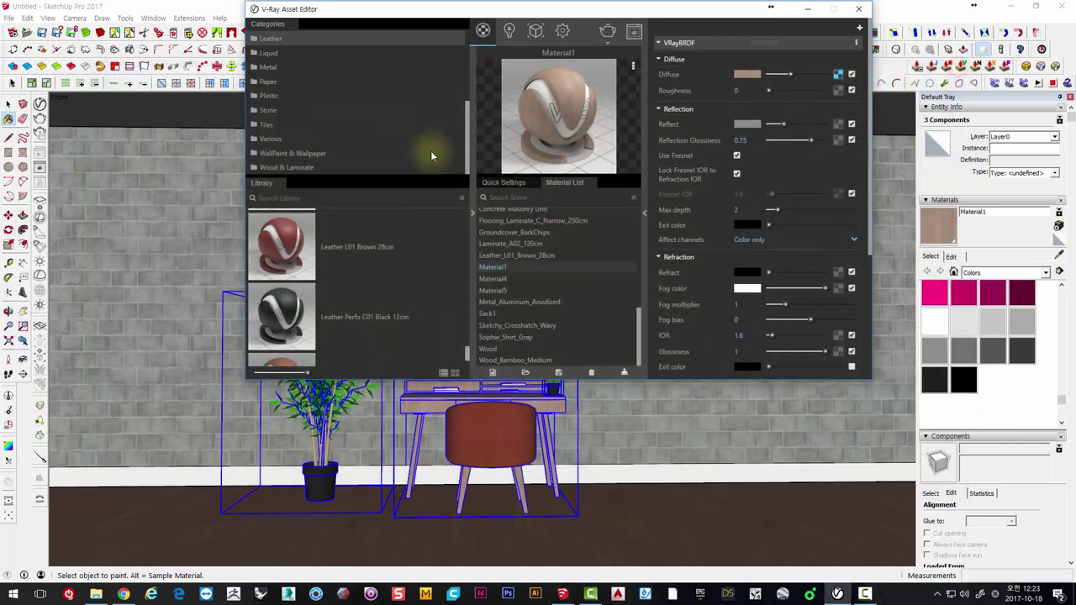
# Show the V-Ray render settings: progressive, High quality, 1200 × 675 at 16:9
pyautogui.moveTo(390, 20); pyautogui.dragTo(331, 79)
pyautogui.click(509, 87)
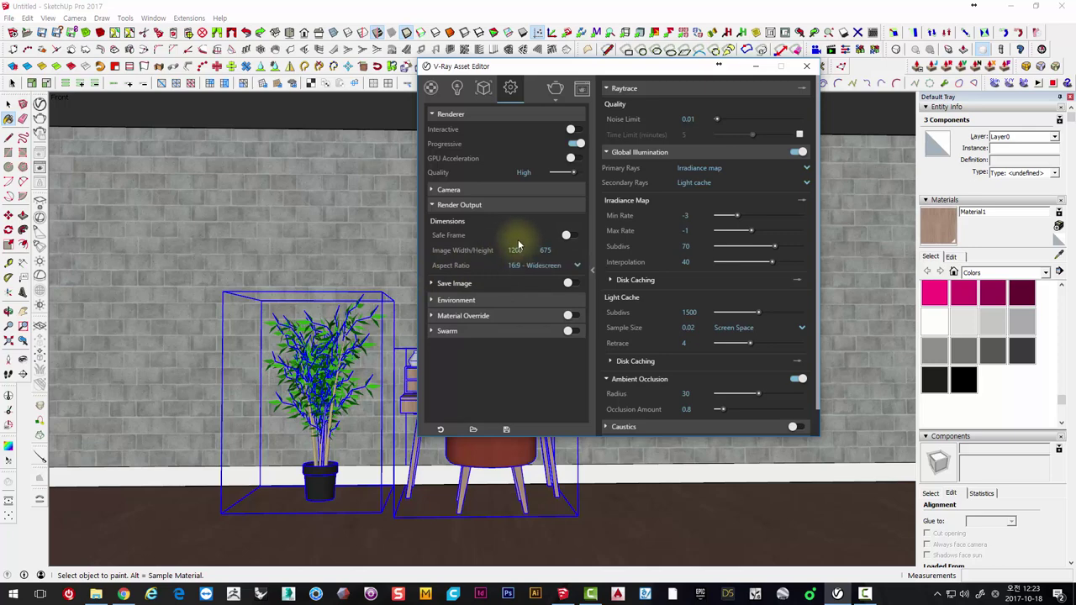
# Review the 1200 width, Irradiance map primary GI and ambient occlusion radius without changing them
pyautogui.moveTo(524, 250); pyautogui.dragTo(497, 254)
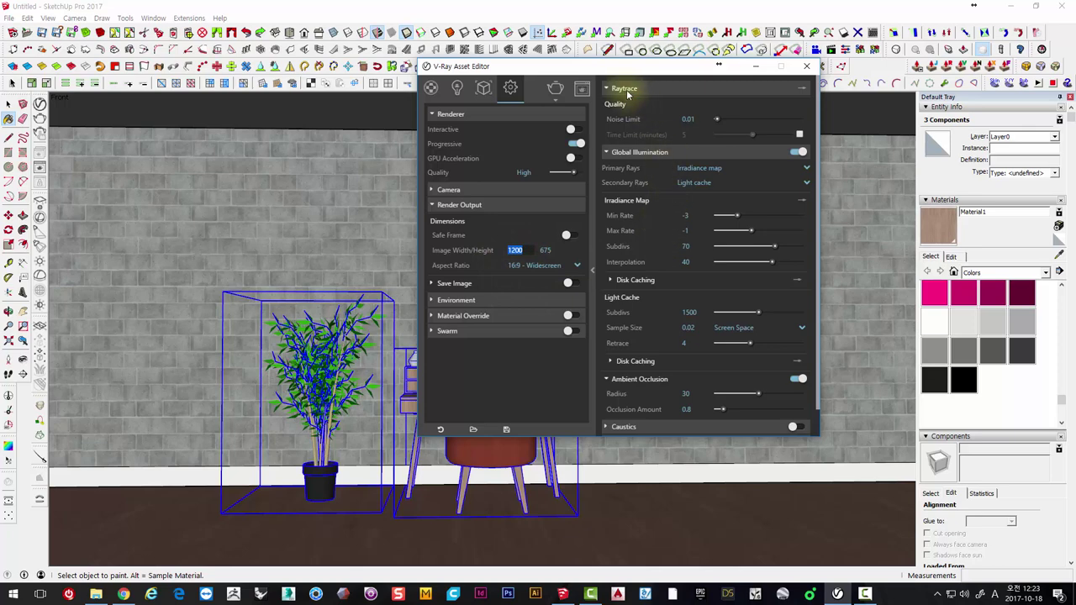
pyautogui.click(627, 157)
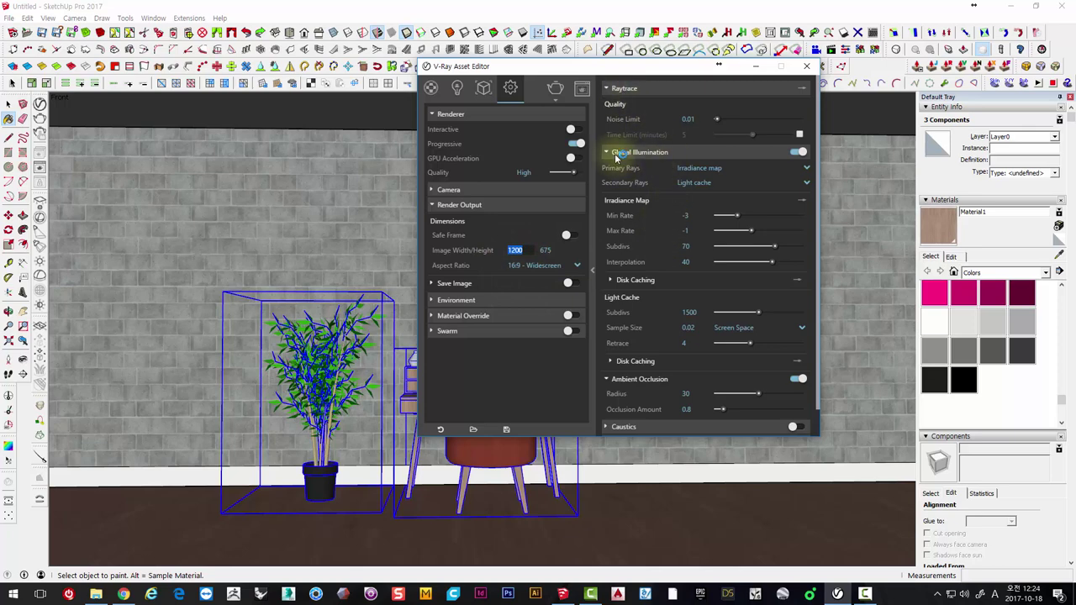
pyautogui.click(694, 170)
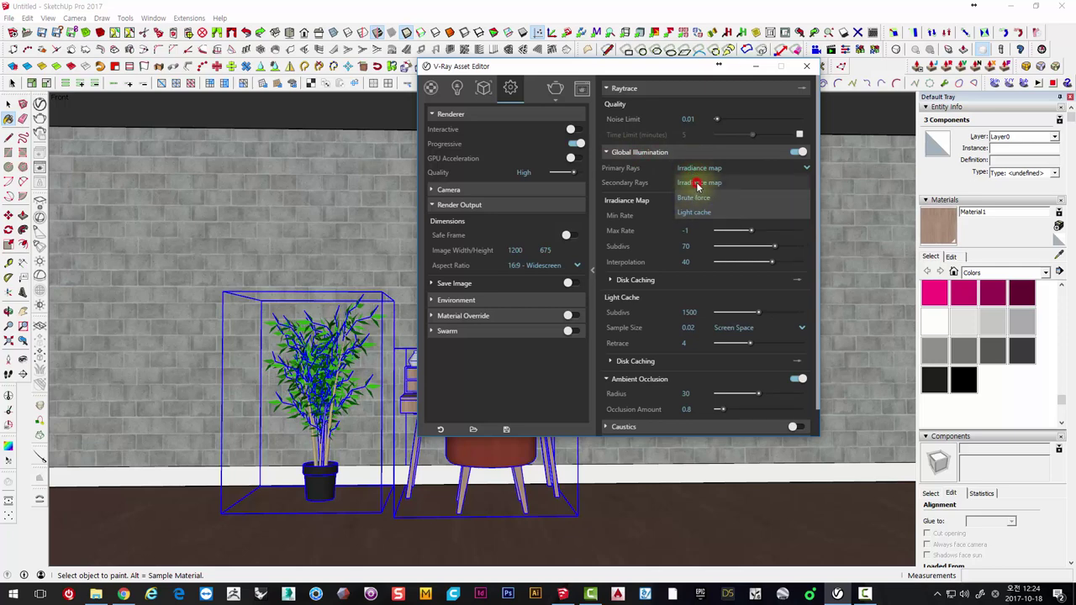
pyautogui.click(697, 185)
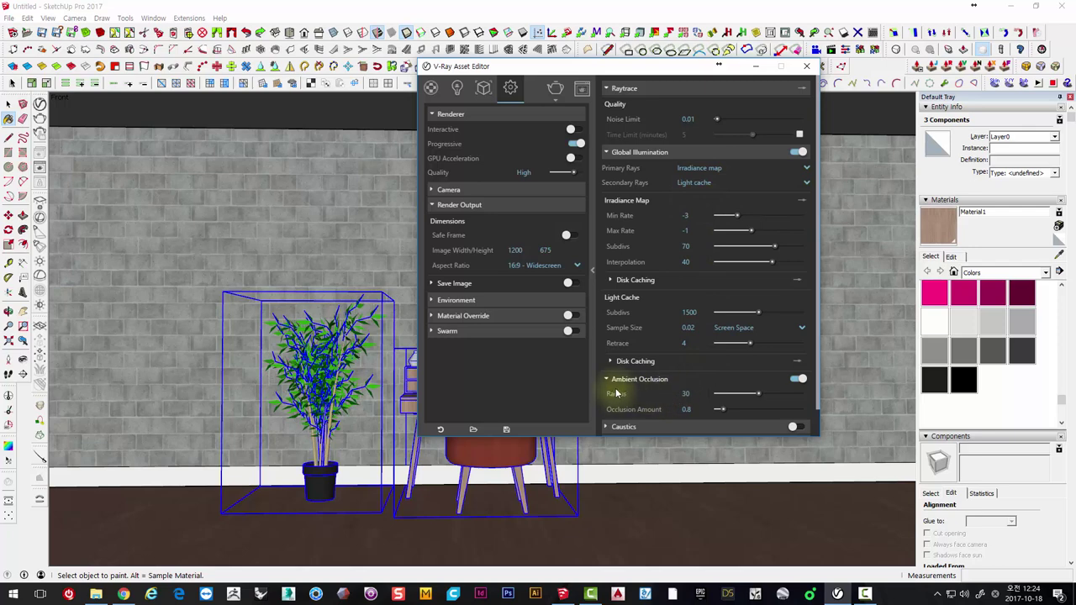
pyautogui.scroll(-1, 635, 375)
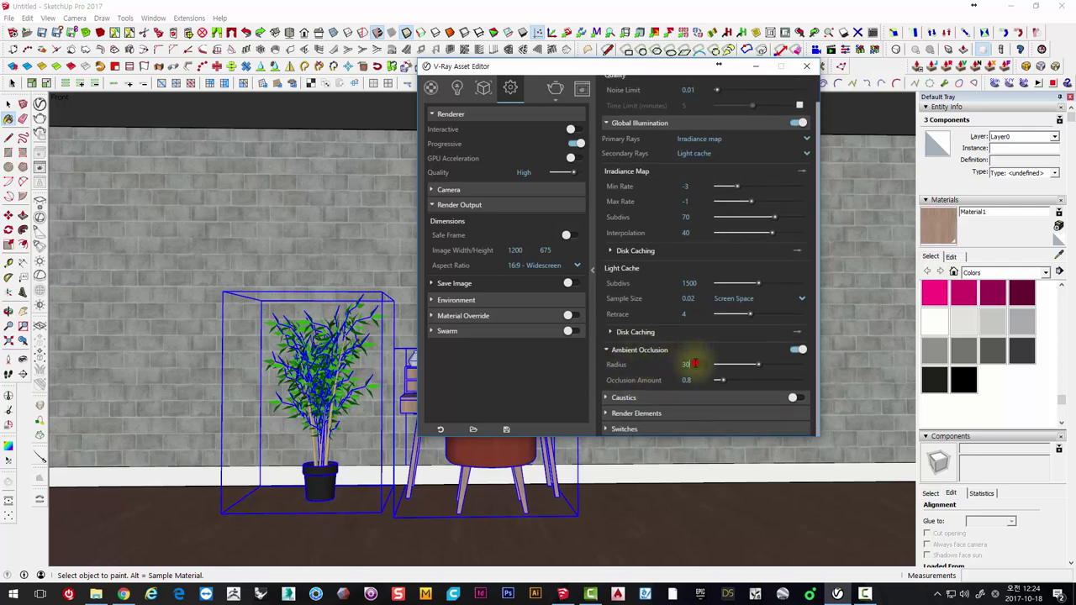
pyautogui.doubleClick(690, 365)
pyautogui.click(690, 364)
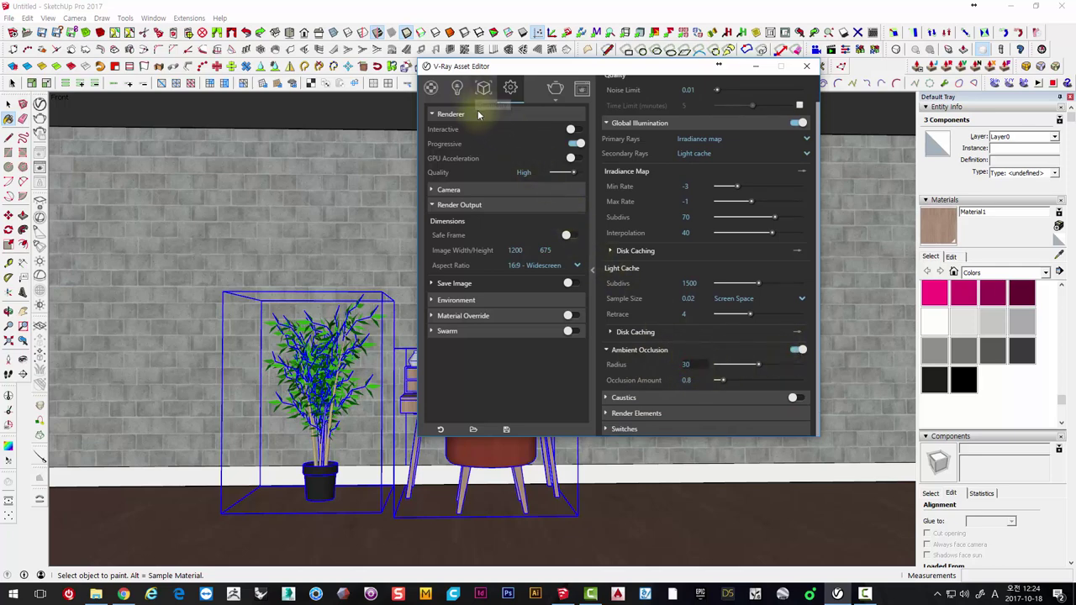
# Check the scene's light settings, then close and reopen the V-Ray Asset Editor
pyautogui.click(461, 89)
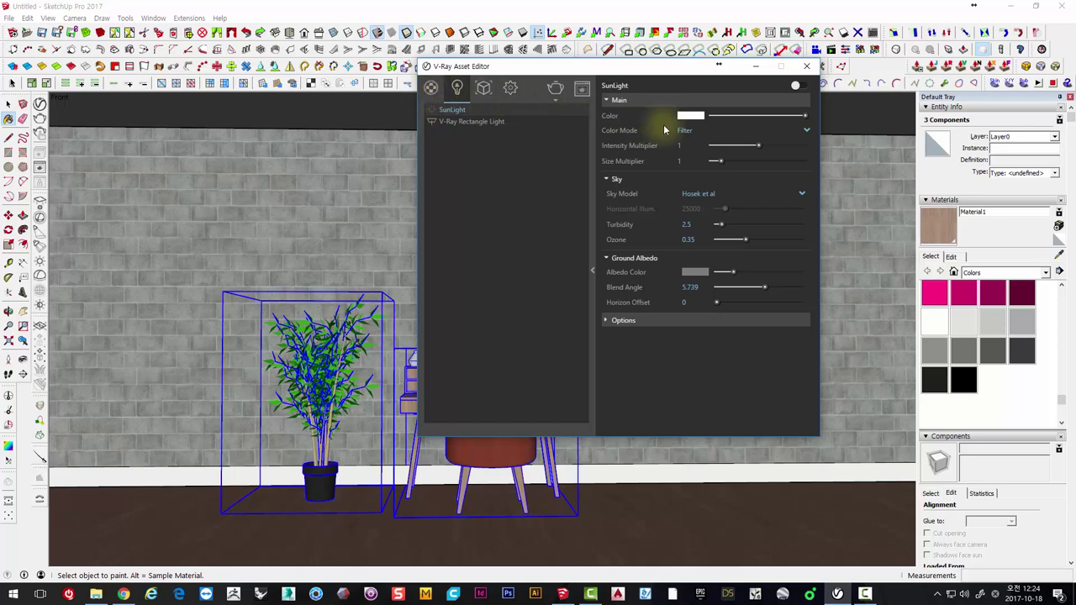
pyautogui.click(807, 65)
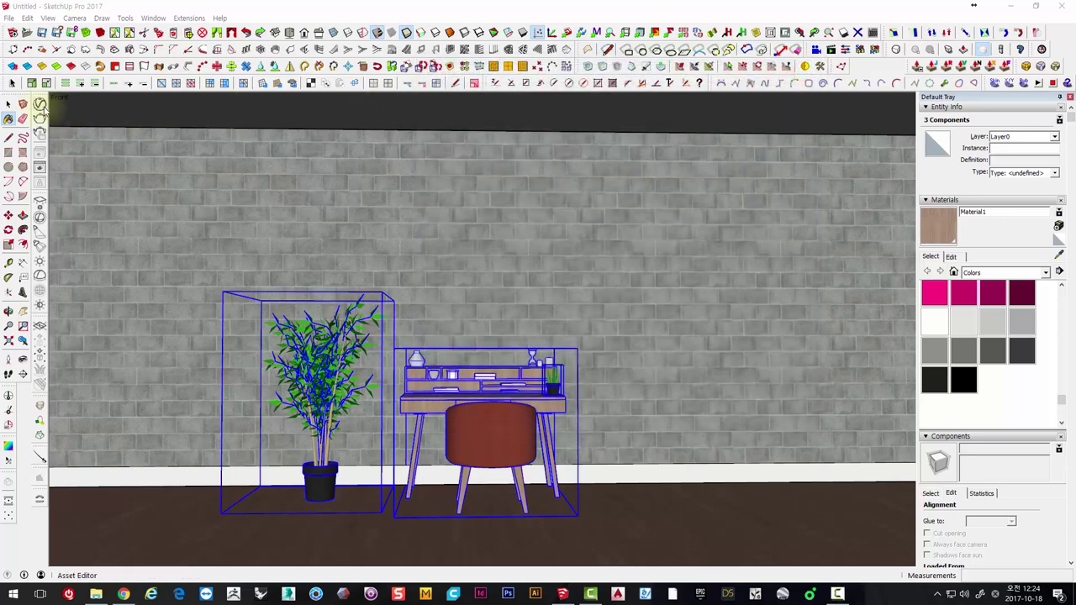
pyautogui.click(39, 104)
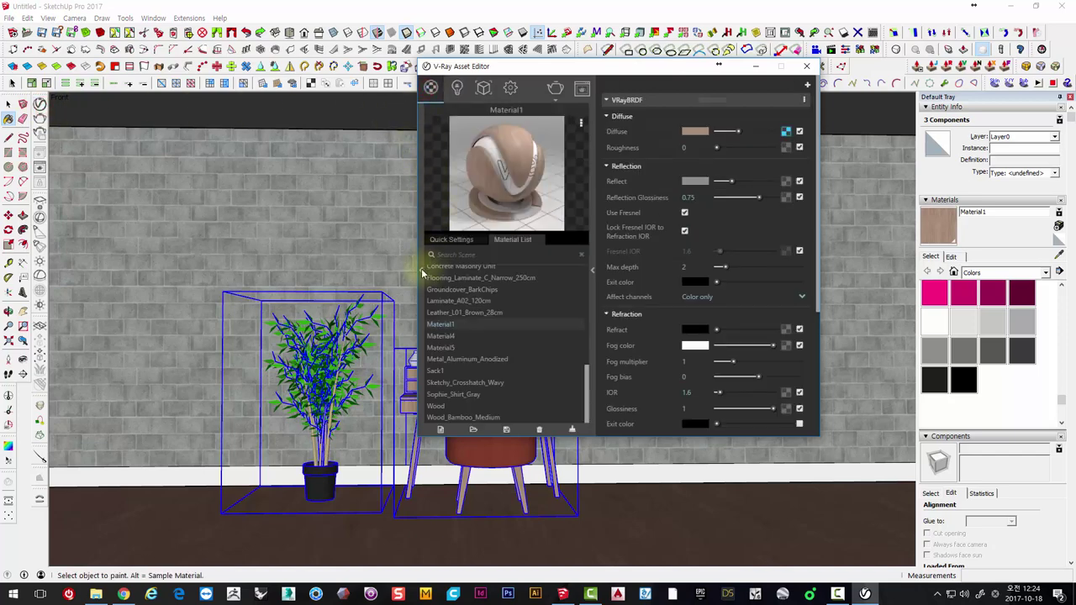
# Close the Asset Editor and orbit and zoom around the room with the Select tool active
pyautogui.click(421, 270)
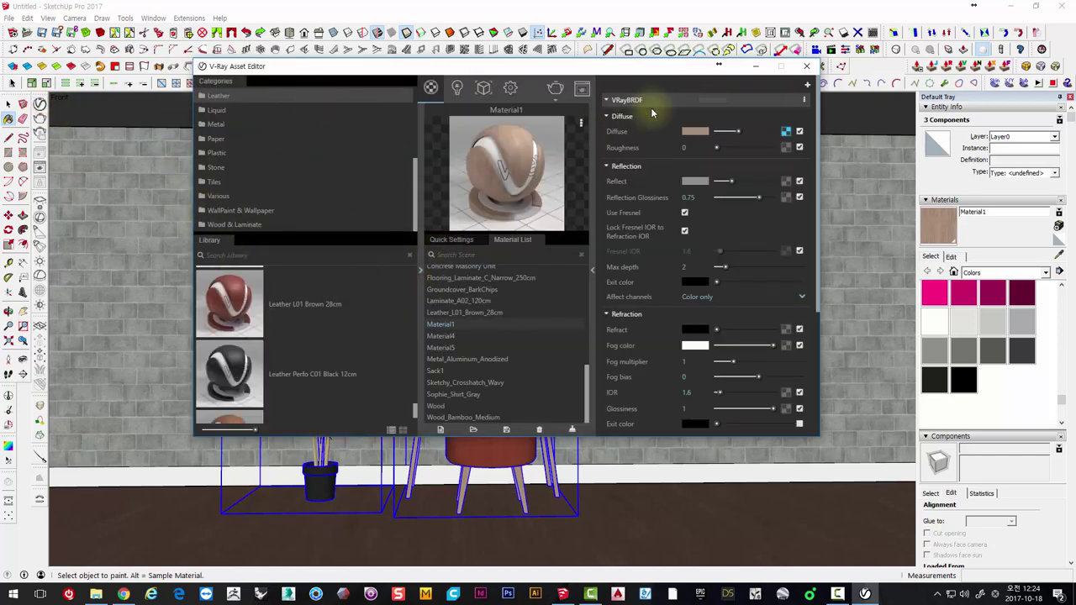
pyautogui.click(807, 65)
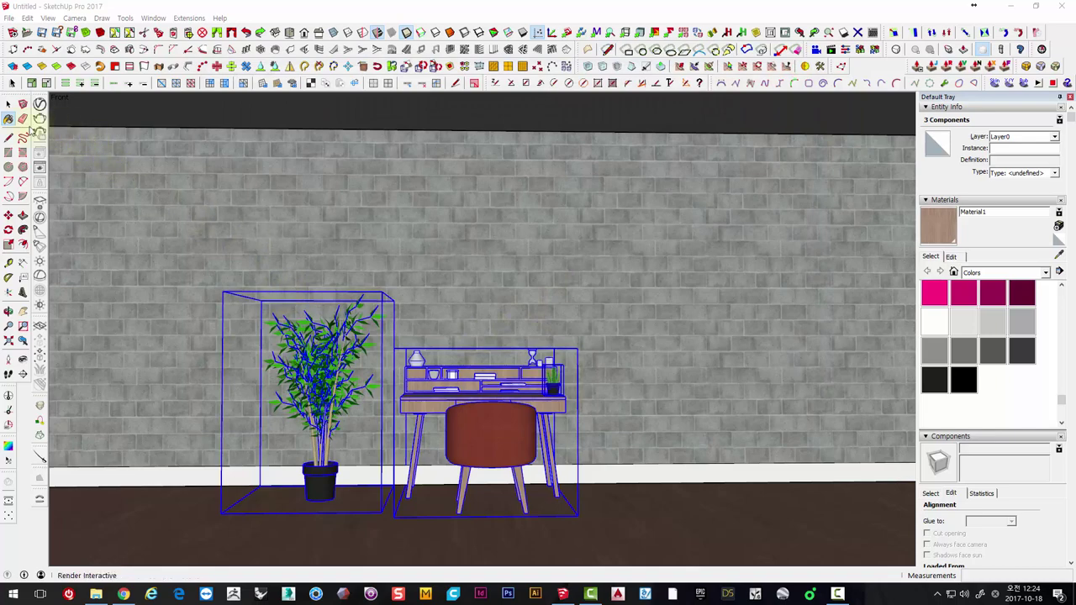
pyautogui.click(8, 103)
pyautogui.moveTo(720, 312)
pyautogui.mouseDown(button='middle')
pyautogui.moveTo(487, 324)
pyautogui.moveTo(590, 297)
pyautogui.moveTo(572, 427)
pyautogui.moveTo(581, 314)
pyautogui.moveTo(547, 341)
pyautogui.moveTo(752, 308)
pyautogui.mouseUp(button='middle')
pyautogui.scroll(-3, 488, 325)
pyautogui.scroll(-5, 504, 320)
pyautogui.scroll(3, 593, 324)
pyautogui.scroll(2, 682, 300)
pyautogui.scroll(2, 678, 273)
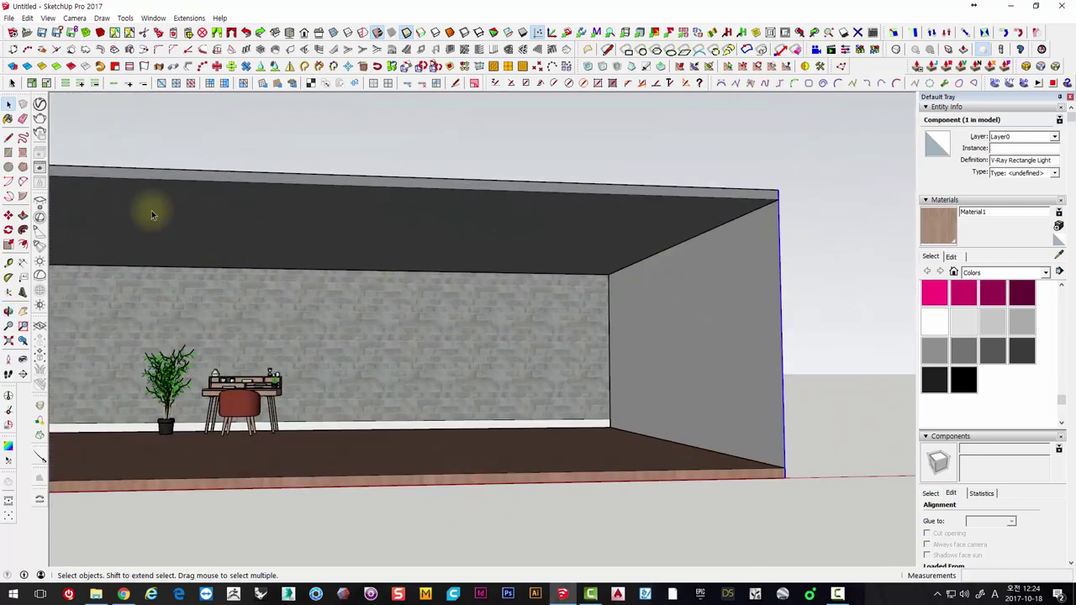
pyautogui.scroll(2, 222, 348)
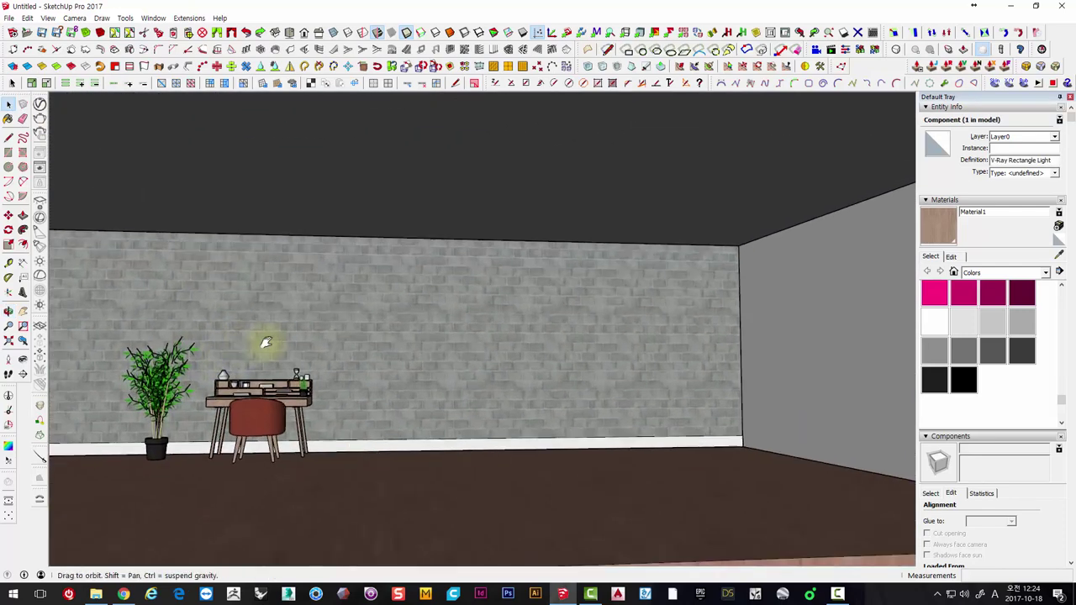
pyautogui.moveTo(260, 344); pyautogui.dragTo(463, 409, button='middle')
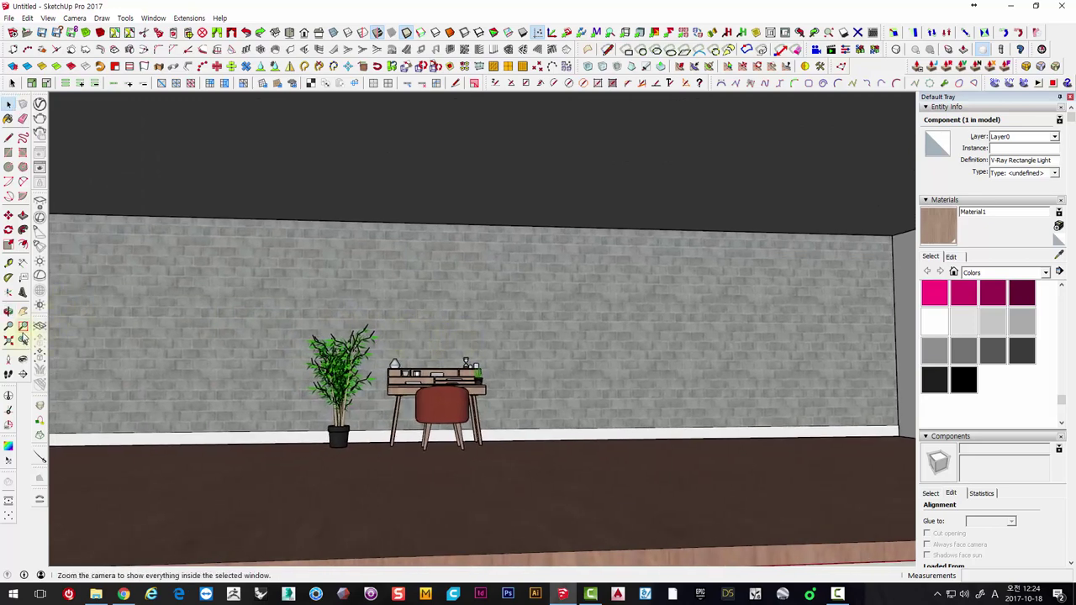
# Step back through previous views to the front-on brick wall view
pyautogui.click(22, 340)
pyautogui.click(23, 340)
pyautogui.click(23, 341)
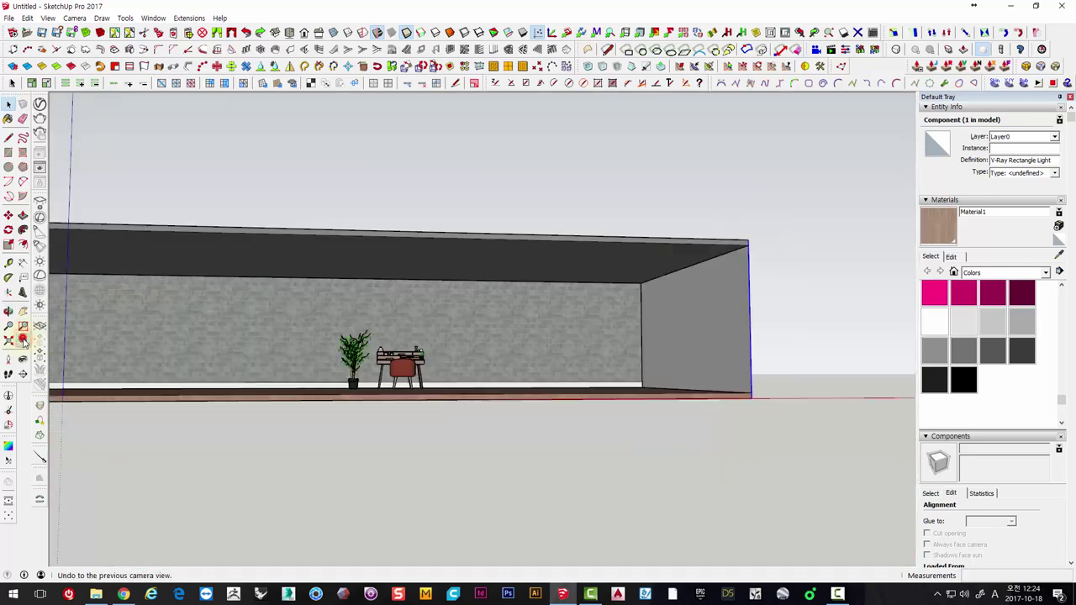
pyautogui.click(23, 341)
pyautogui.click(23, 341)
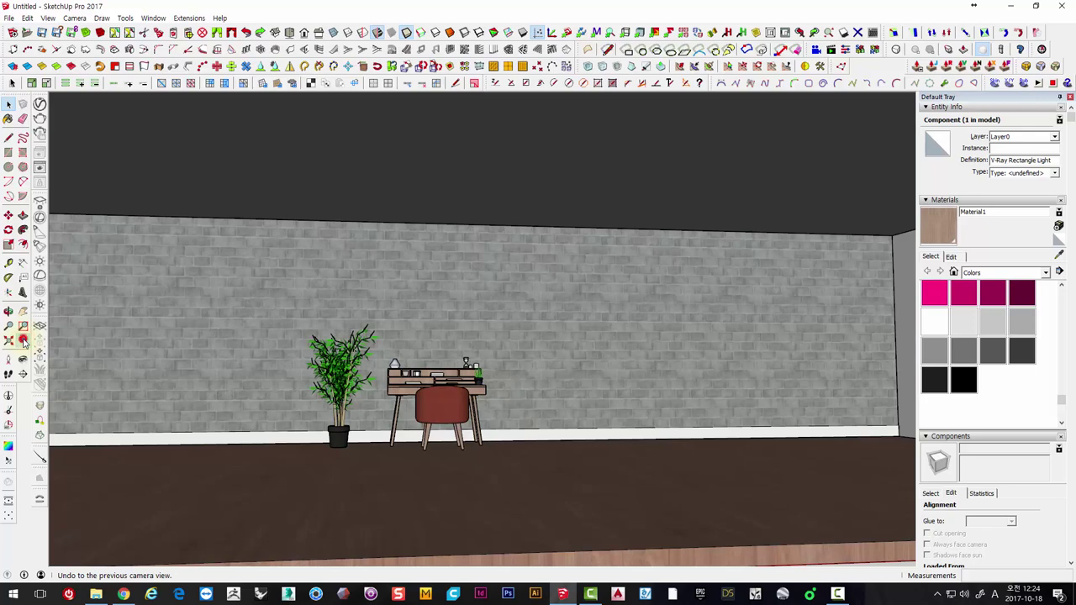
pyautogui.click(22, 340)
pyautogui.click(22, 340)
pyautogui.click(23, 340)
pyautogui.click(23, 341)
pyautogui.click(23, 341)
pyautogui.click(22, 341)
pyautogui.click(22, 341)
# Zoom in and orbit slightly so the plant and desk sit large near the lower middle
pyautogui.scroll(1, 161, 341)
pyautogui.scroll(2, 216, 322)
pyautogui.scroll(1, 216, 322)
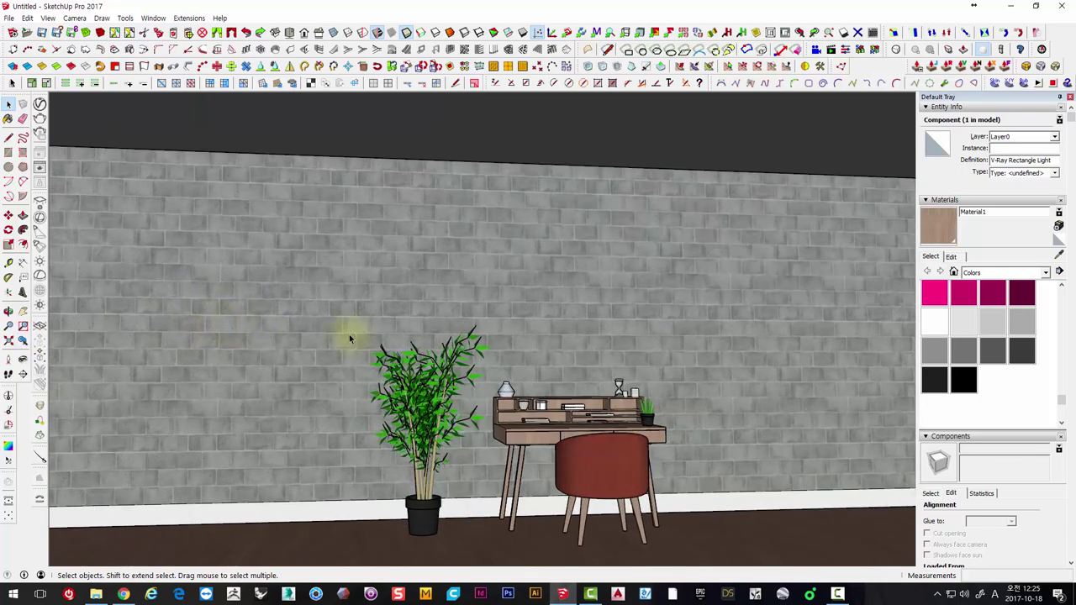
pyautogui.moveTo(351, 339)
pyautogui.mouseDown(button='middle')
pyautogui.moveTo(360, 312)
pyautogui.moveTo(307, 308)
pyautogui.moveTo(353, 308)
pyautogui.moveTo(362, 321)
pyautogui.mouseUp(button='middle')
pyautogui.scroll(1, 341, 336)
pyautogui.scroll(1, 356, 316)
pyautogui.scroll(-1, 364, 324)
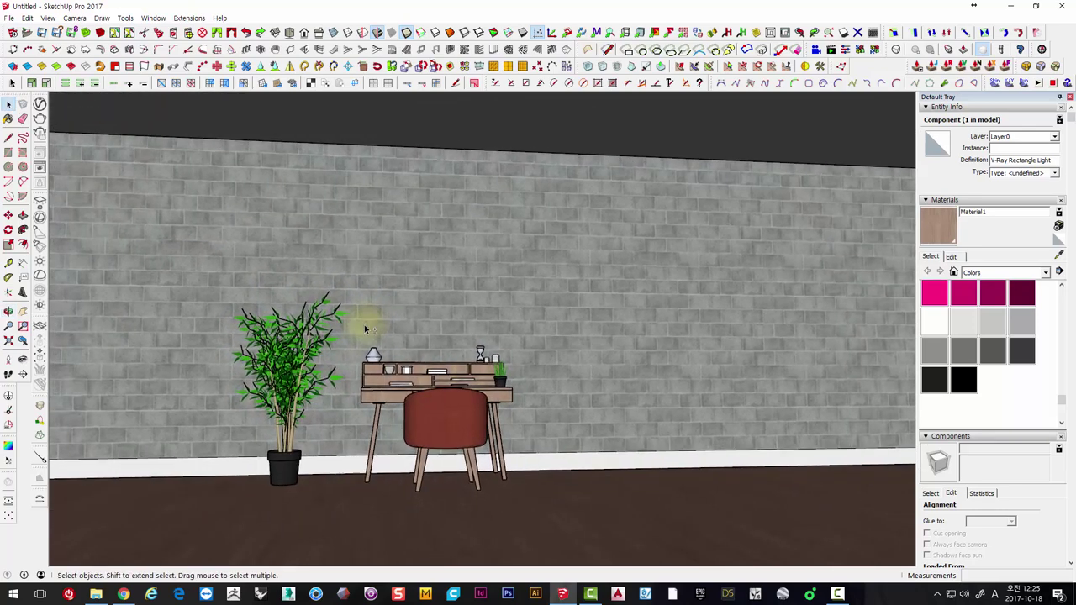
pyautogui.click(48, 18)
pyautogui.moveTo(74, 18)
pyautogui.click(52, 96)
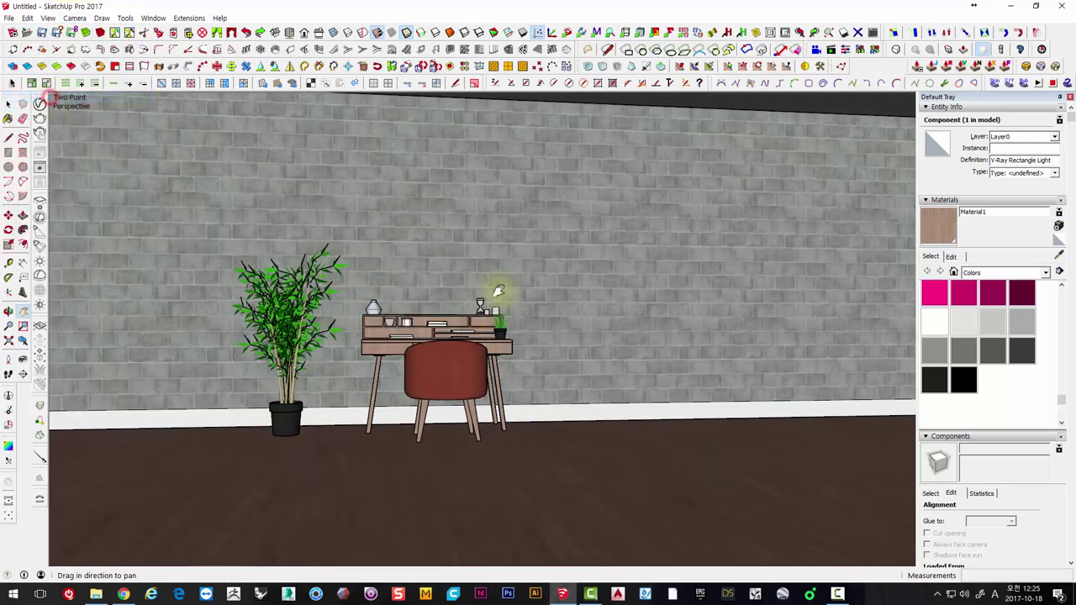
pyautogui.moveTo(516, 227); pyautogui.dragTo(519, 284)
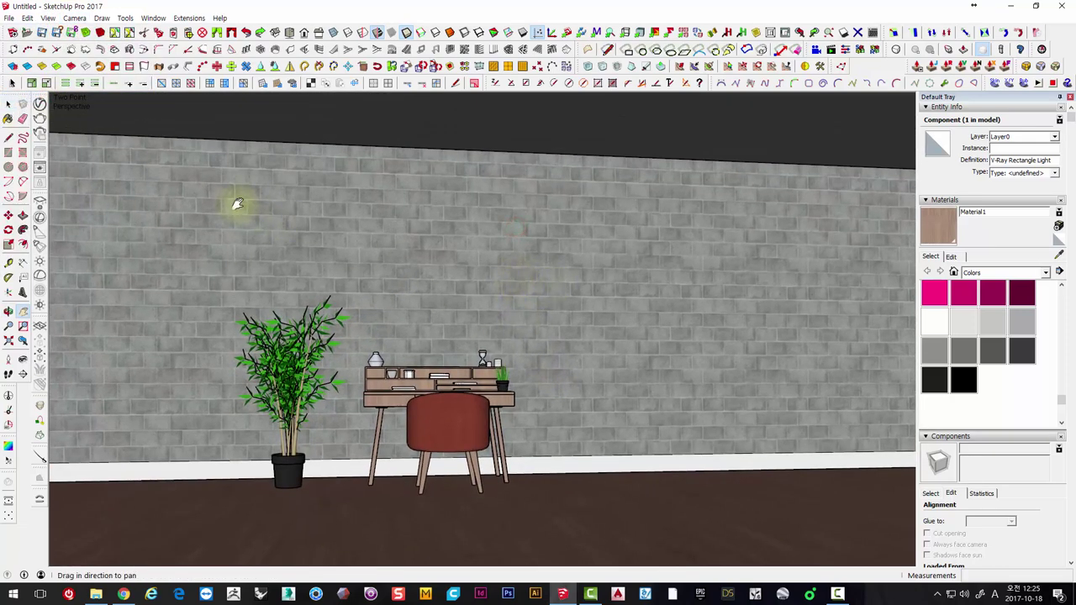
pyautogui.click(39, 104)
pyautogui.click(456, 87)
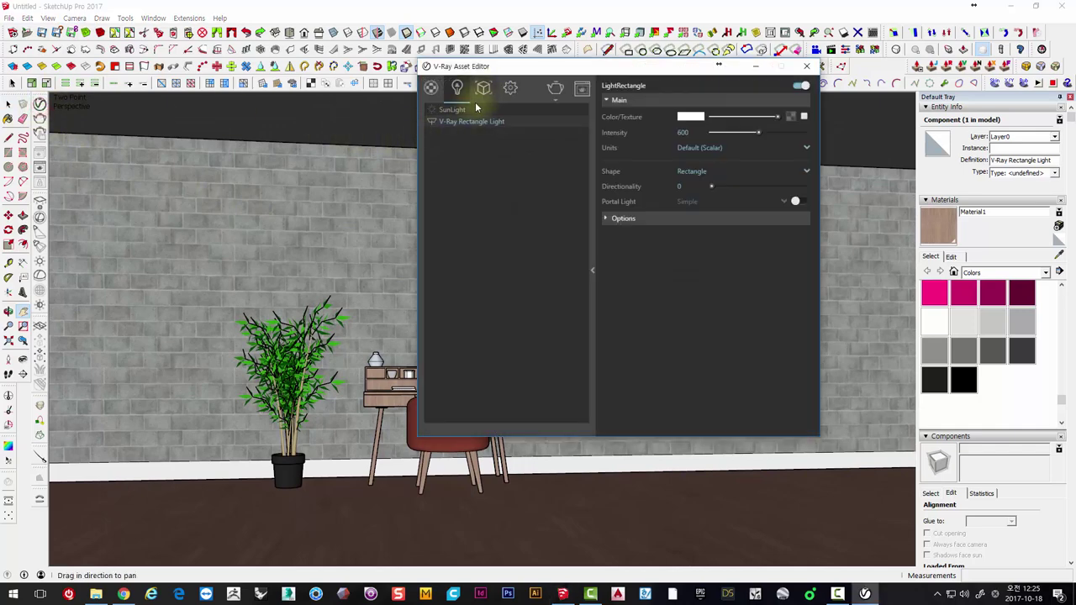
pyautogui.doubleClick(694, 133)
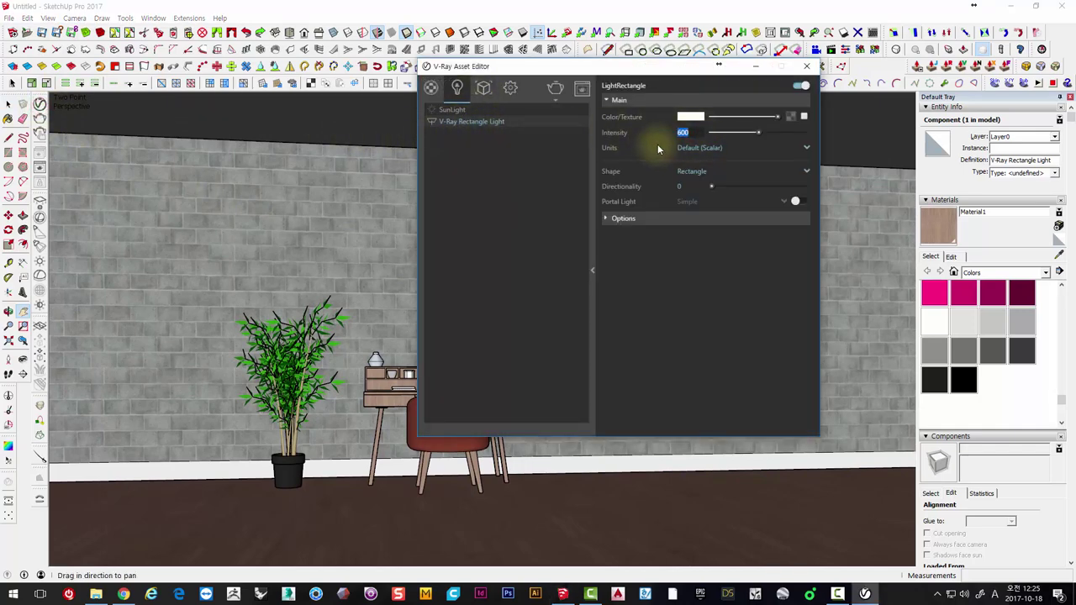
pyautogui.click(810, 67)
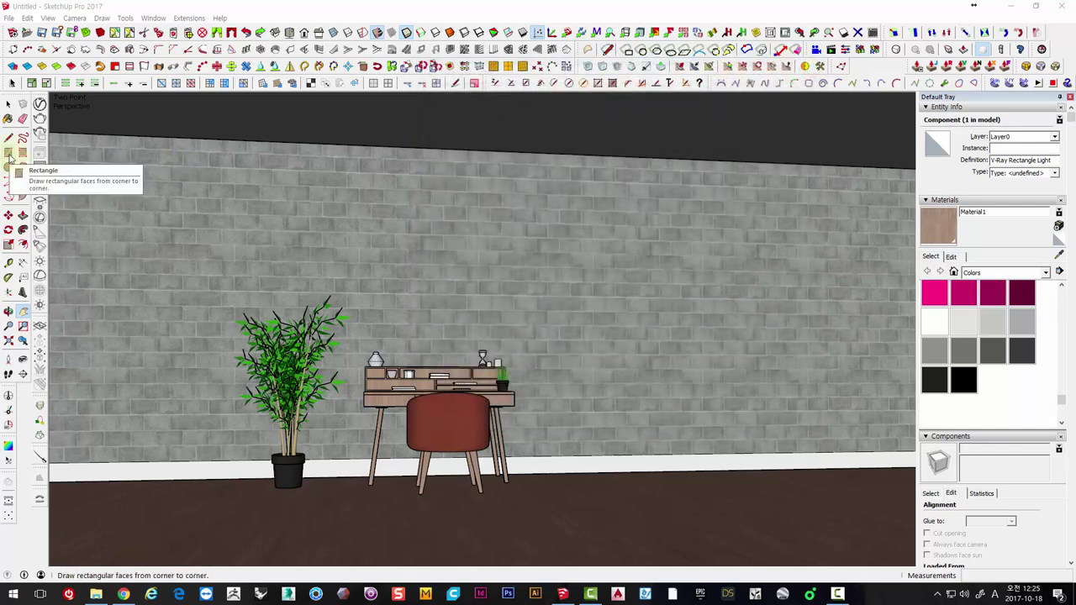
pyautogui.click(217, 33)
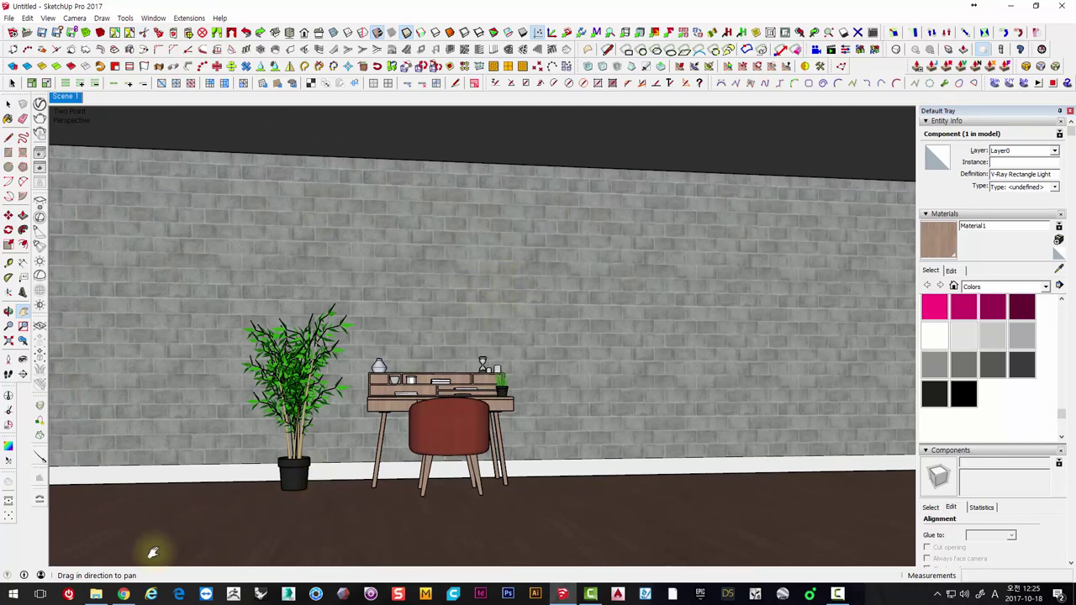
pyautogui.scroll(-2, 547, 420)
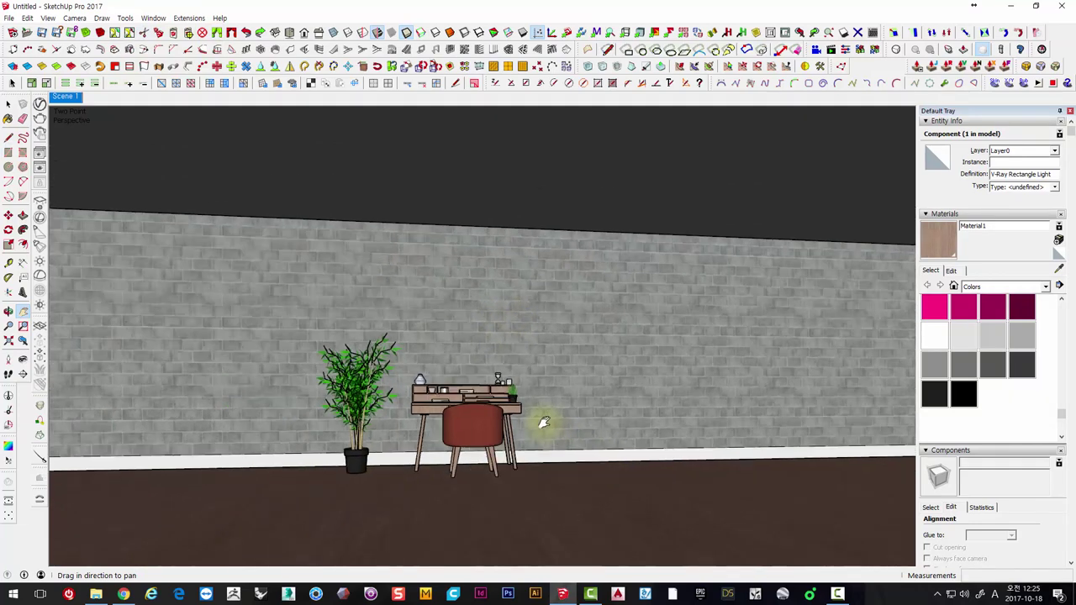
pyautogui.scroll(-2, 548, 421)
pyautogui.scroll(-1, 538, 416)
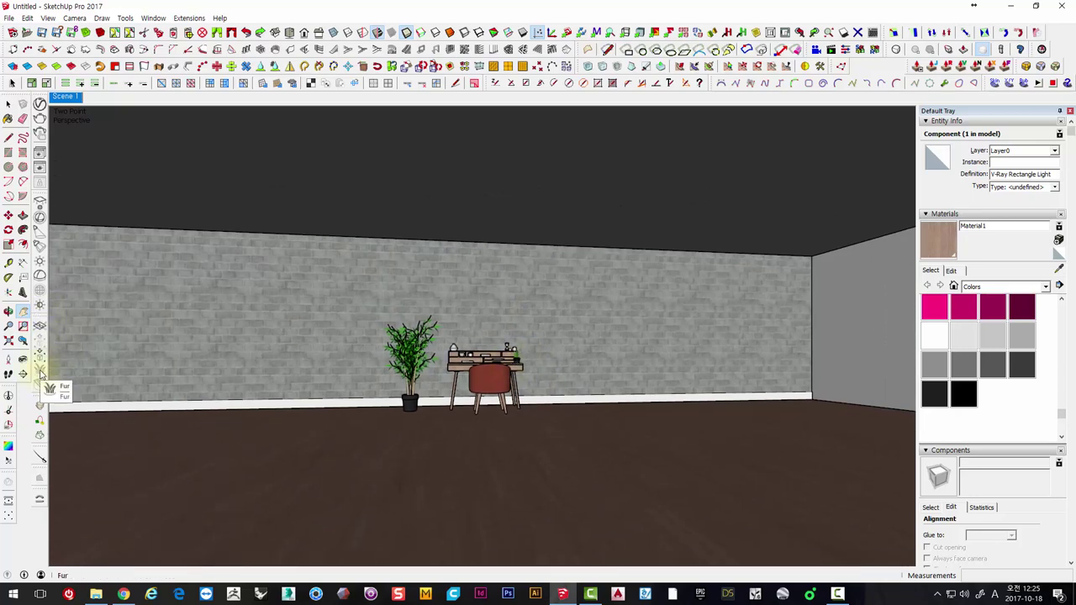
pyautogui.moveTo(319, 360)
pyautogui.mouseDown(button='middle')
pyautogui.moveTo(281, 391)
pyautogui.moveTo(372, 306)
pyautogui.moveTo(436, 320)
pyautogui.mouseUp(button='middle')
pyautogui.scroll(4, 436, 320)
pyautogui.scroll(2, 213, 295)
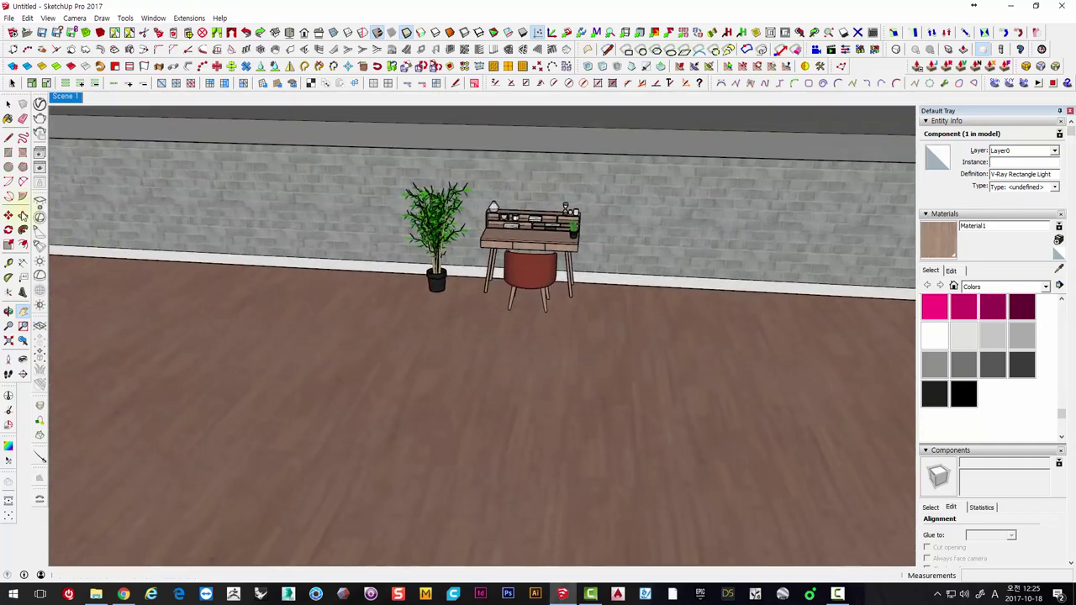
# Draw a 2405 mm-radius circle on the floor in front of the desk and give it 120 segments
pyautogui.click(9, 168)
pyautogui.click(514, 366)
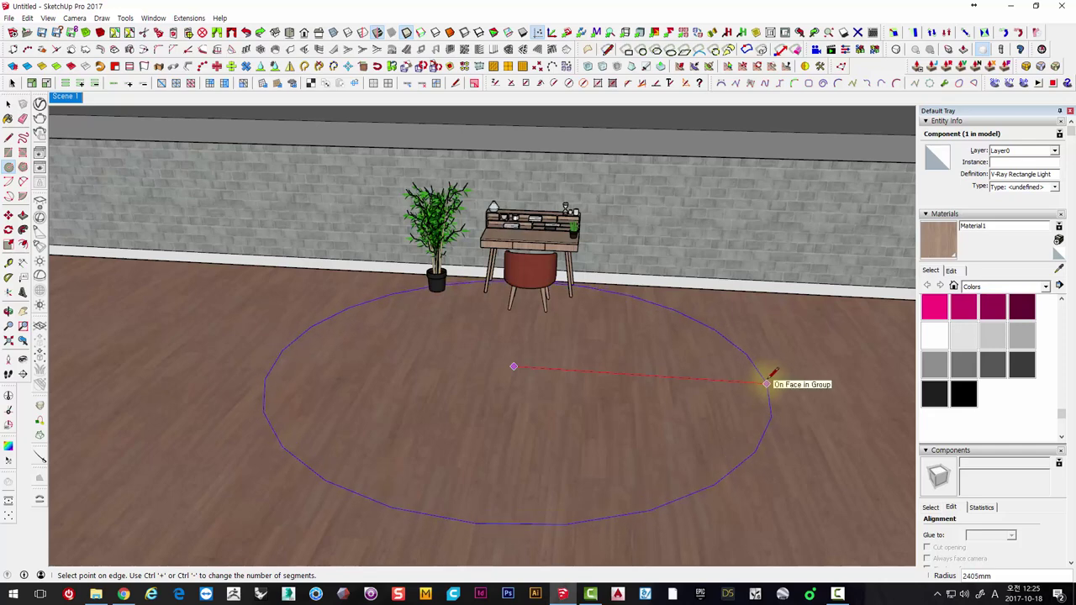
pyautogui.click(767, 384)
pyautogui.scroll(1, 589, 384)
pyautogui.press('space')
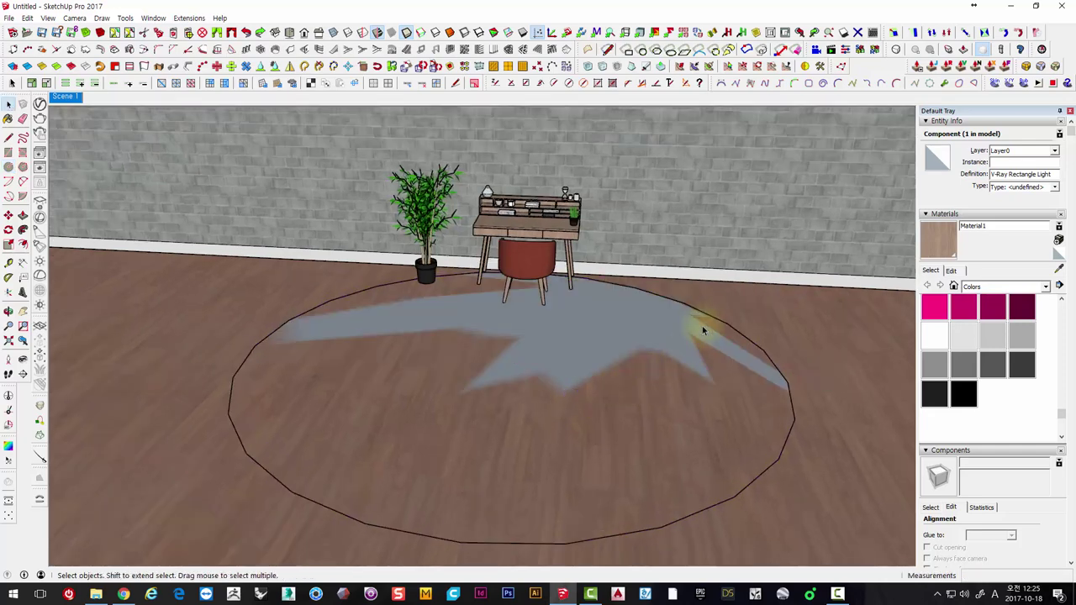
pyautogui.click(711, 319)
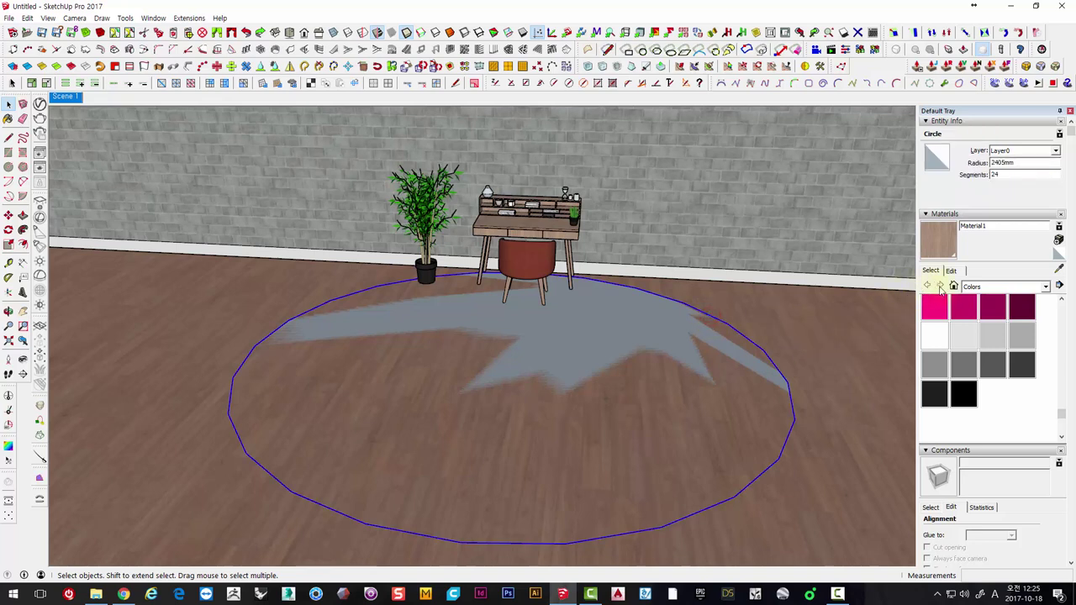
pyautogui.doubleClick(1007, 174)
pyautogui.write('1')
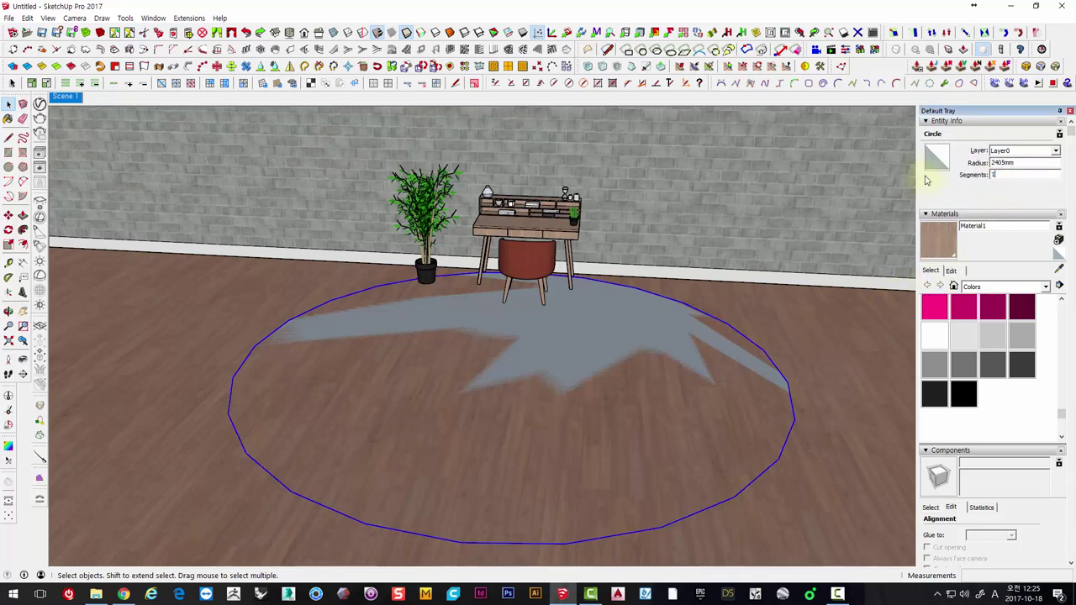
pyautogui.write('20')
pyautogui.press('Return')
pyautogui.moveTo(764, 353); pyautogui.dragTo(763, 321, button='middle')
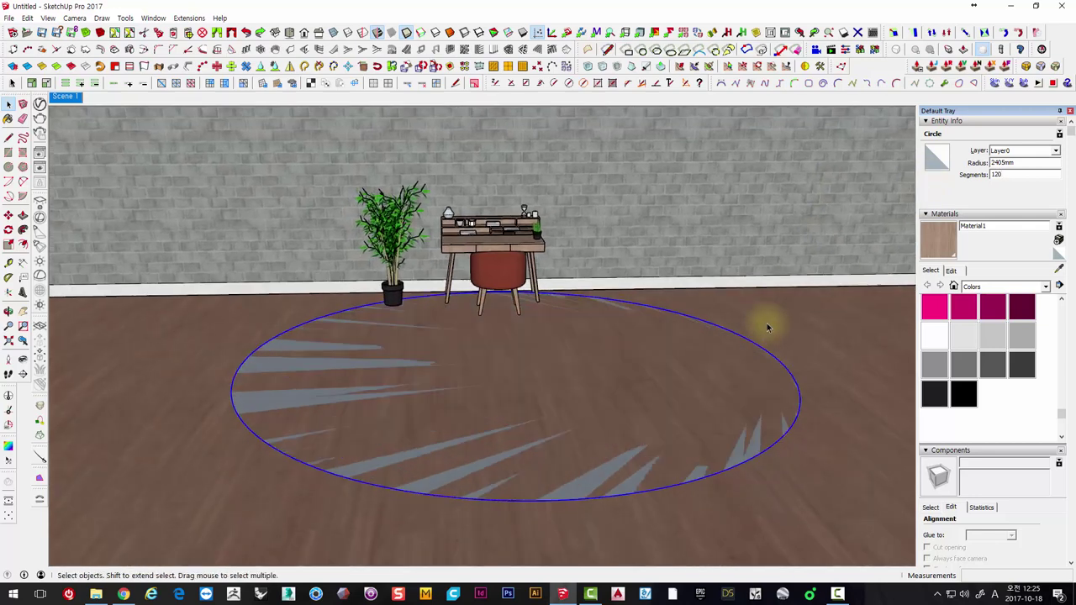
# Push/Pull the circle up into a thin disc and make it a group
pyautogui.press('p')
pyautogui.click(683, 360)
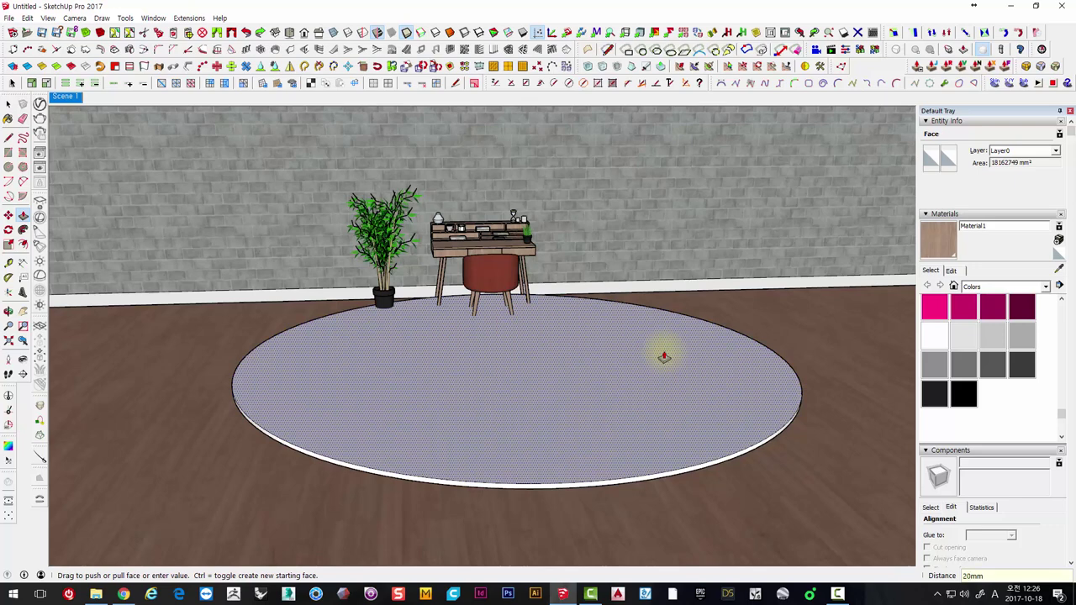
pyautogui.click(660, 355)
pyautogui.press('space')
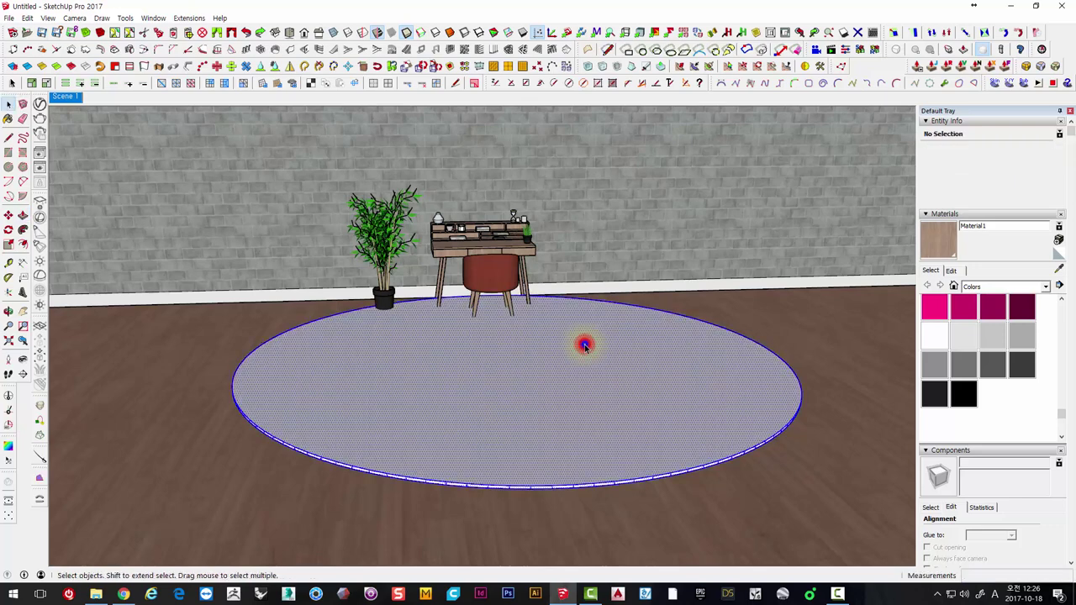
pyautogui.rightClick(585, 345)
pyautogui.click(637, 115)
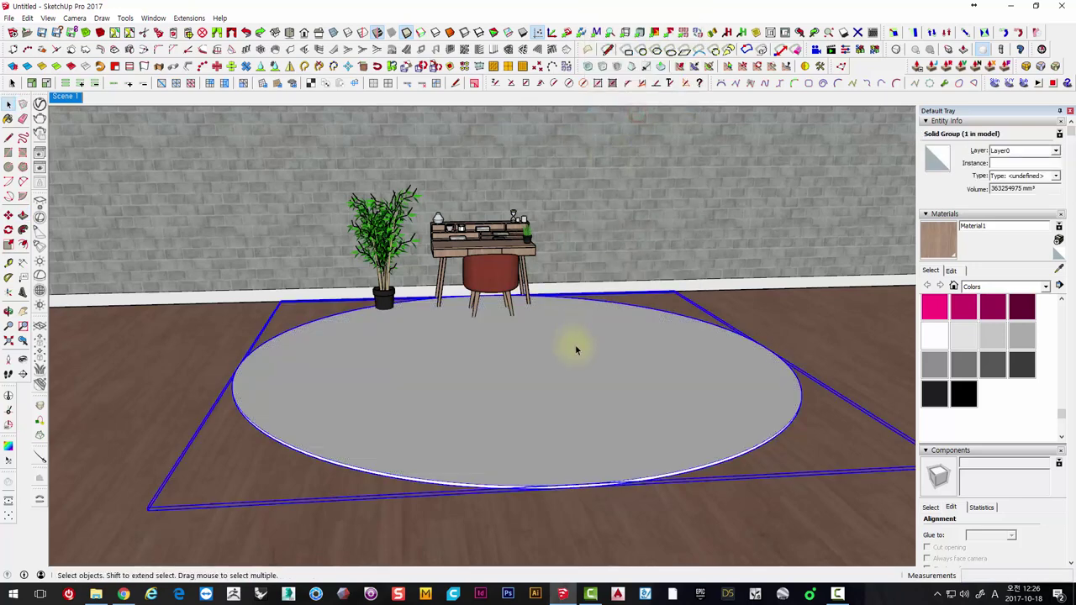
# Move the grouped disc into place as a rug in front of the desk
pyautogui.moveTo(577, 350)
pyautogui.mouseDown(button='middle')
pyautogui.moveTo(559, 355)
pyautogui.moveTo(577, 348)
pyautogui.mouseUp(button='middle')
pyautogui.press('m')
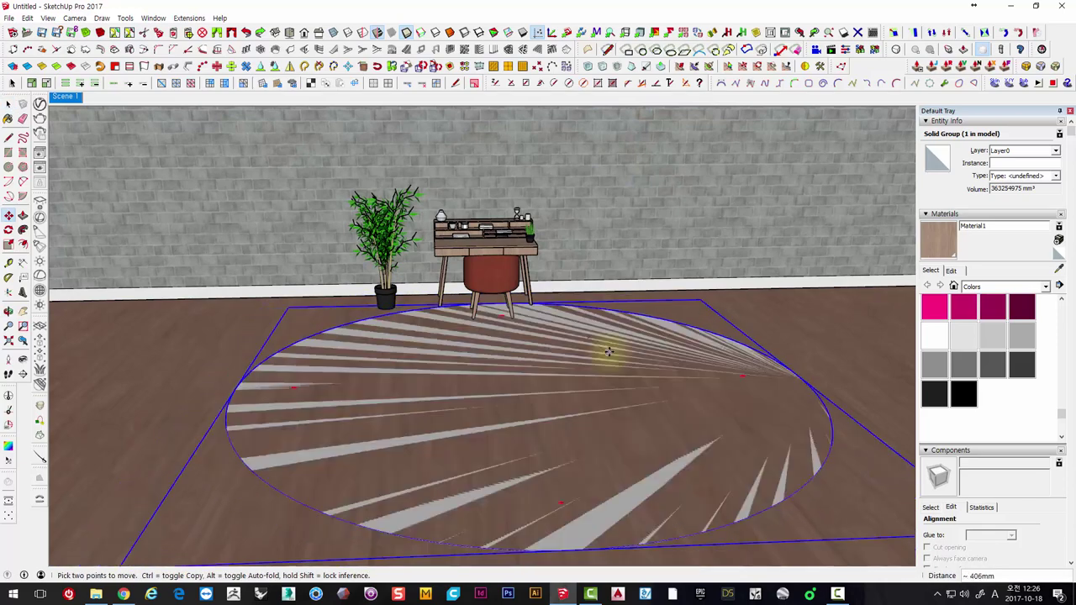
pyautogui.click(778, 318)
pyautogui.scroll(3, 588, 336)
pyautogui.moveTo(567, 339)
pyautogui.mouseDown(button='middle')
pyautogui.moveTo(547, 319)
pyautogui.moveTo(551, 367)
pyautogui.moveTo(579, 291)
pyautogui.moveTo(492, 324)
pyautogui.moveTo(493, 372)
pyautogui.moveTo(437, 429)
pyautogui.mouseUp(button='middle')
pyautogui.press('space')
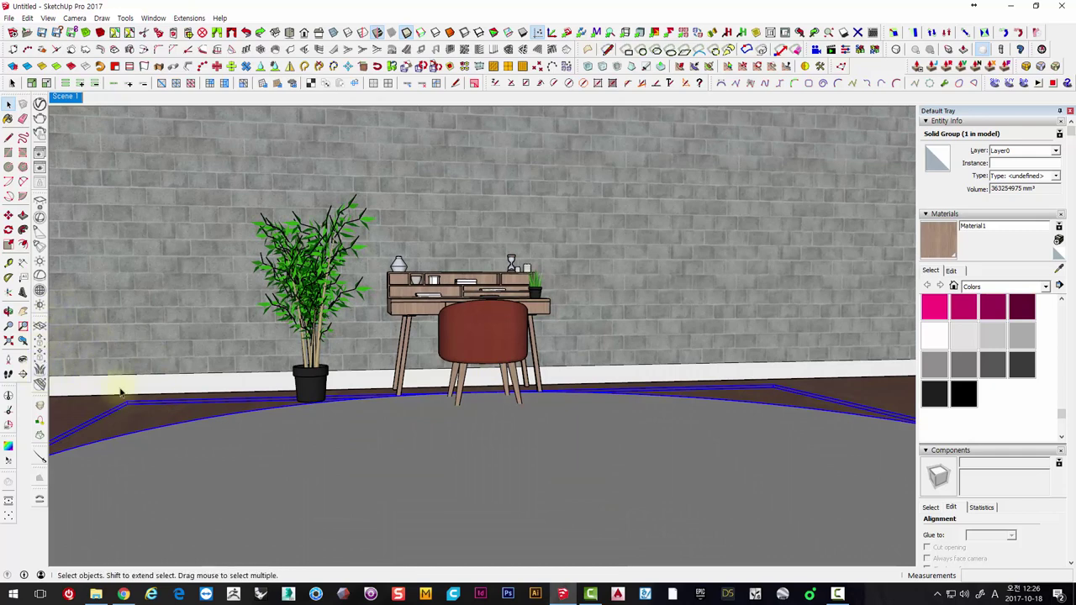
pyautogui.scroll(-5, 120, 393)
pyautogui.moveTo(174, 377); pyautogui.dragTo(240, 333, button='middle')
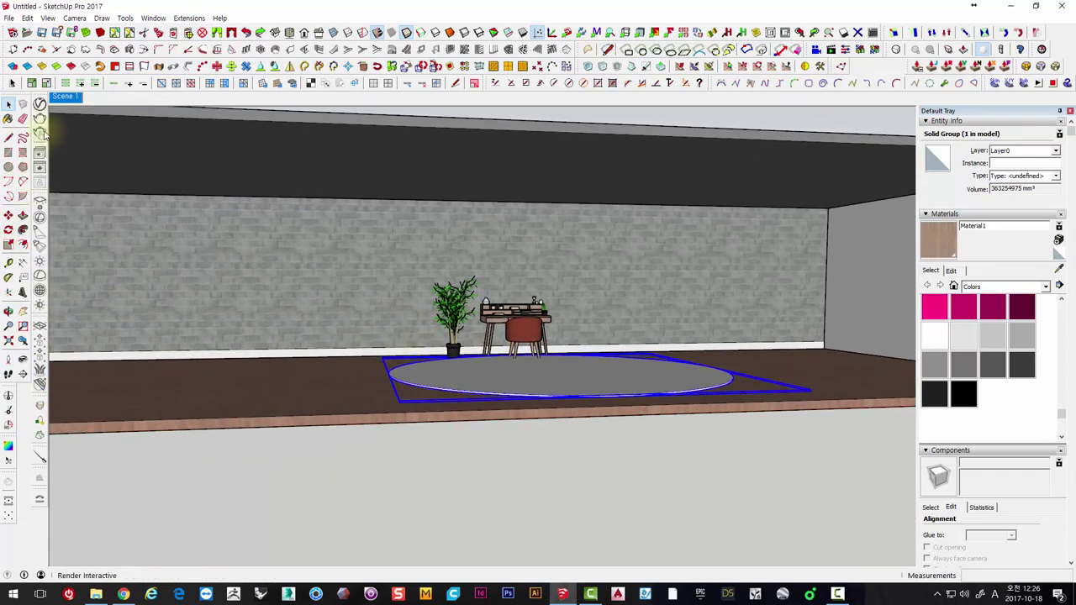
pyautogui.click(12, 154)
# Delete the stray rectangle accidentally drawn below the room floor
pyautogui.moveTo(176, 279); pyautogui.dragTo(233, 297, button='middle')
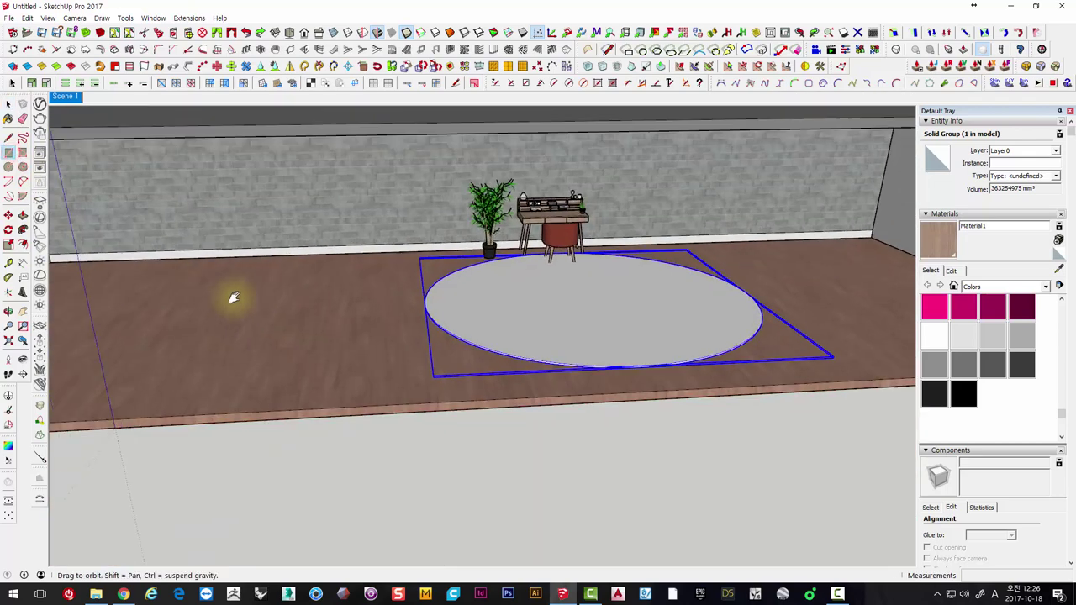
pyautogui.click(292, 442)
pyautogui.press('space')
pyautogui.click(392, 471)
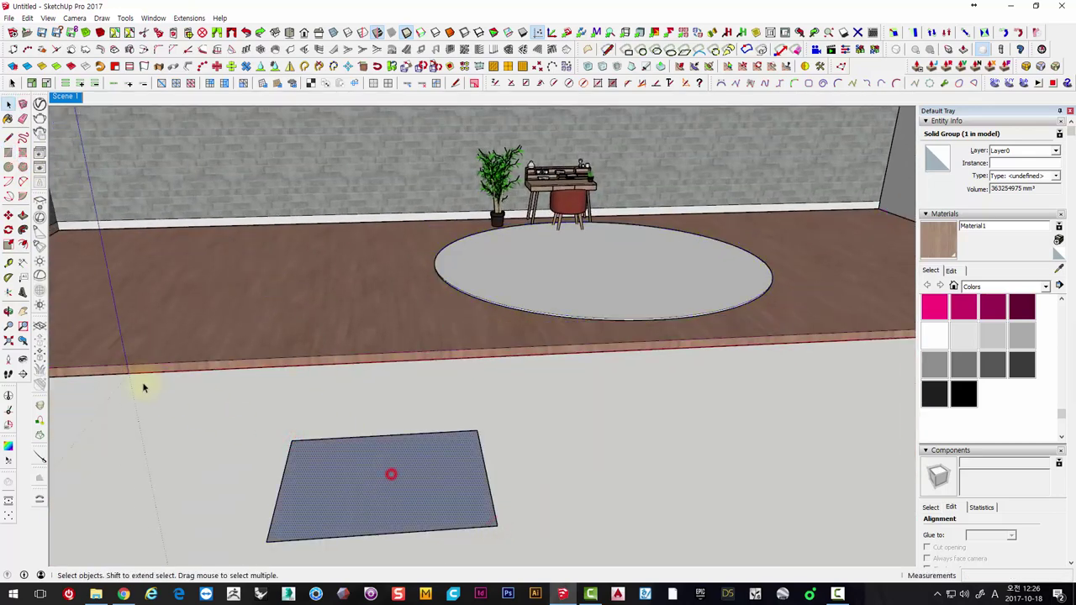
pyautogui.click(316, 441)
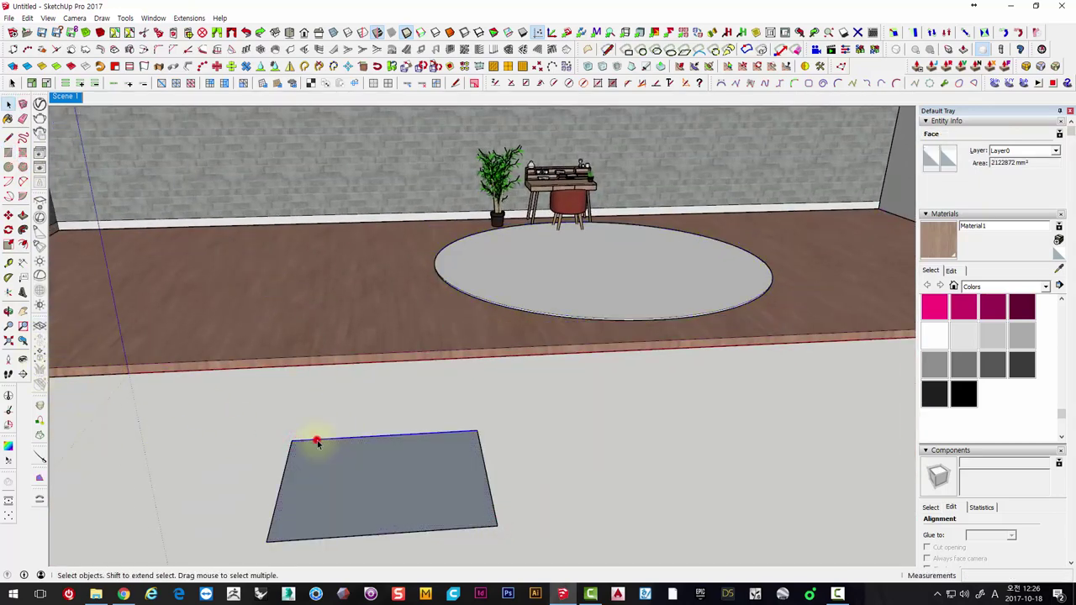
pyautogui.press('Delete')
# Select the rug group and apply V-Ray Fur to it
pyautogui.click(560, 233)
pyautogui.moveTo(560, 233)
pyautogui.mouseDown(button='middle')
pyautogui.moveTo(488, 348)
pyautogui.moveTo(420, 380)
pyautogui.moveTo(413, 360)
pyautogui.moveTo(401, 395)
pyautogui.moveTo(501, 377)
pyautogui.mouseUp(button='middle')
pyautogui.scroll(3, 459, 333)
pyautogui.scroll(2, 429, 315)
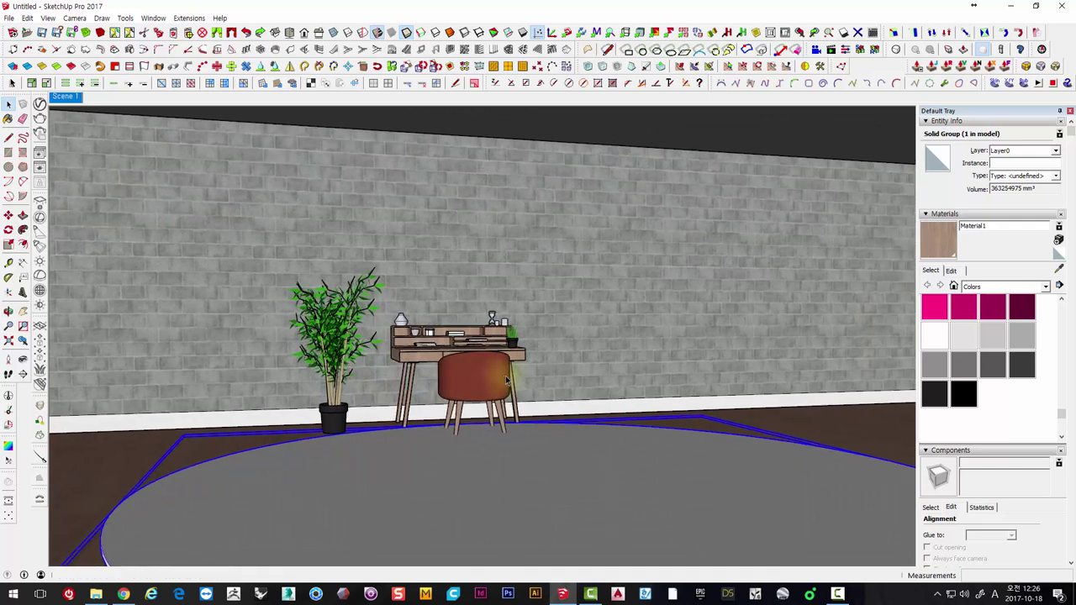
pyautogui.moveTo(611, 403)
pyautogui.mouseDown(button='middle')
pyautogui.moveTo(588, 384)
pyautogui.moveTo(505, 449)
pyautogui.moveTo(517, 425)
pyautogui.moveTo(50, 353)
pyautogui.mouseUp(button='middle')
pyautogui.moveTo(520, 362); pyautogui.dragTo(504, 381, button='middle')
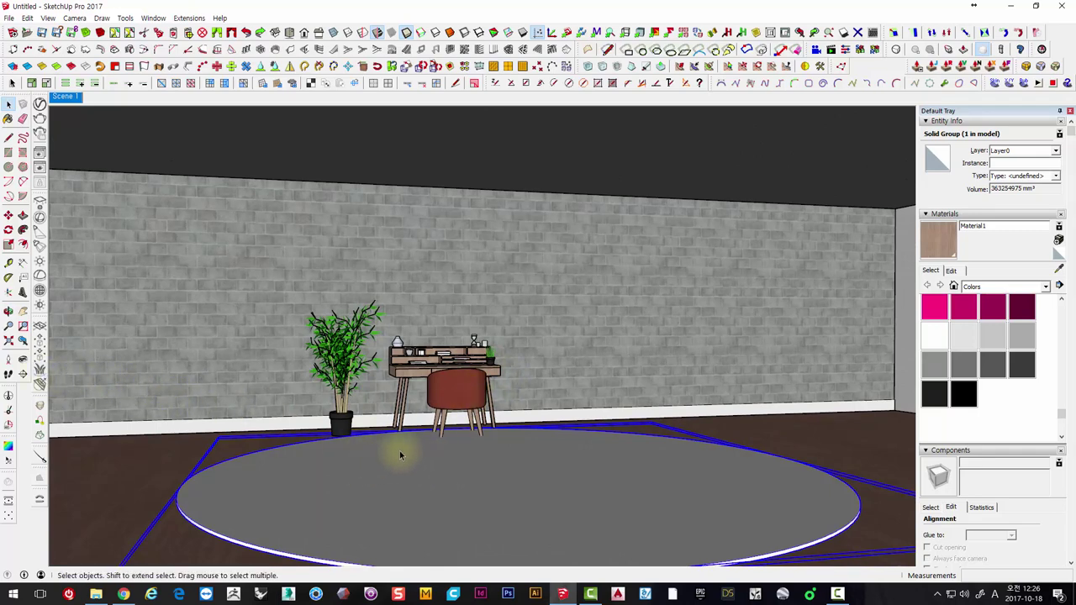
pyautogui.click(40, 370)
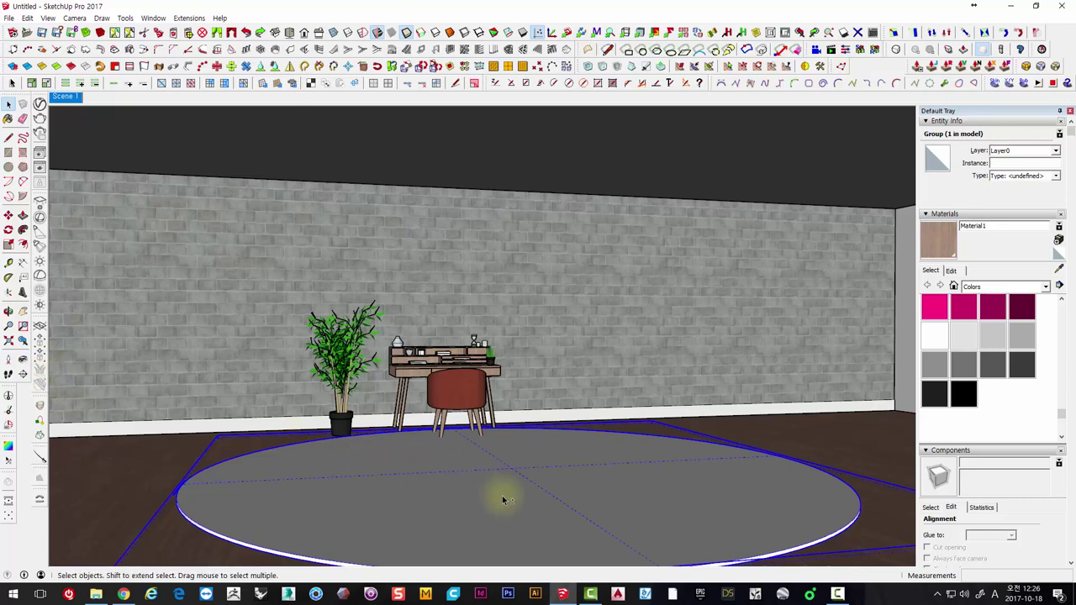
# Tilt and zoom the view to inspect the fur on the rug
pyautogui.moveTo(502, 497); pyautogui.dragTo(487, 432, button='middle')
pyautogui.moveTo(584, 432)
pyautogui.mouseDown(button='middle')
pyautogui.moveTo(611, 536)
pyautogui.moveTo(565, 401)
pyautogui.mouseUp(button='middle')
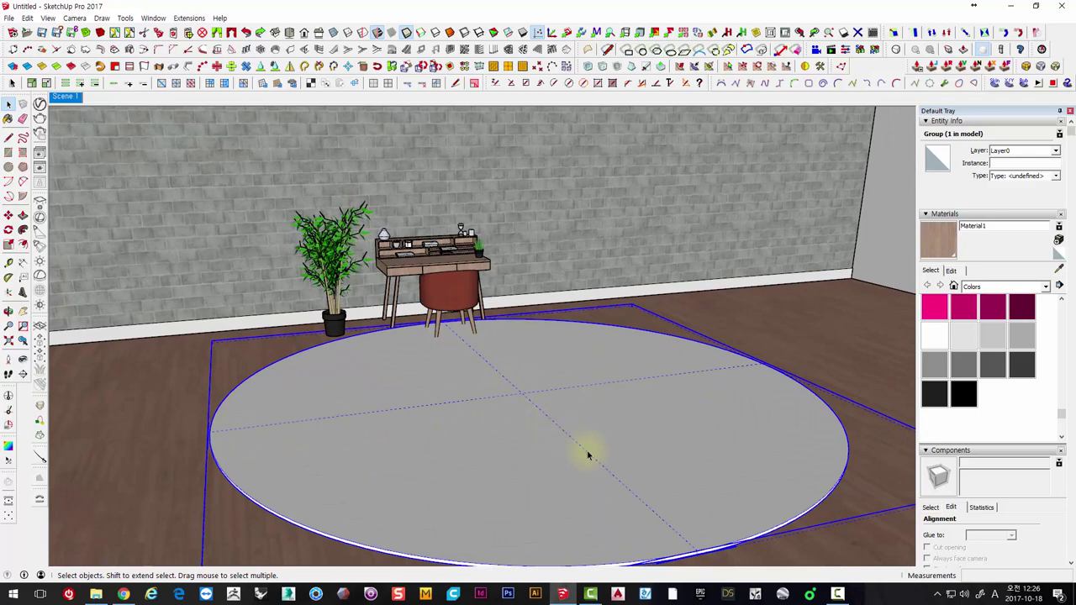
pyautogui.scroll(-3, 588, 455)
pyautogui.scroll(2, 577, 432)
pyautogui.scroll(2, 589, 490)
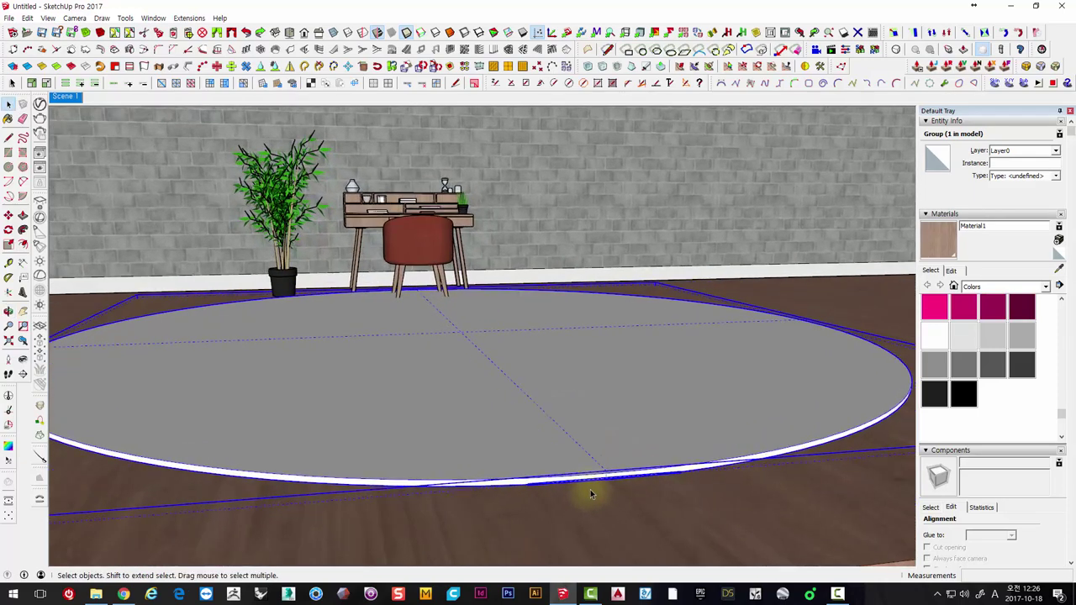
pyautogui.scroll(-3, 564, 437)
pyautogui.scroll(4, 469, 325)
pyautogui.moveTo(469, 325)
pyautogui.mouseDown(button='middle')
pyautogui.moveTo(527, 377)
pyautogui.moveTo(440, 415)
pyautogui.mouseUp(button='middle')
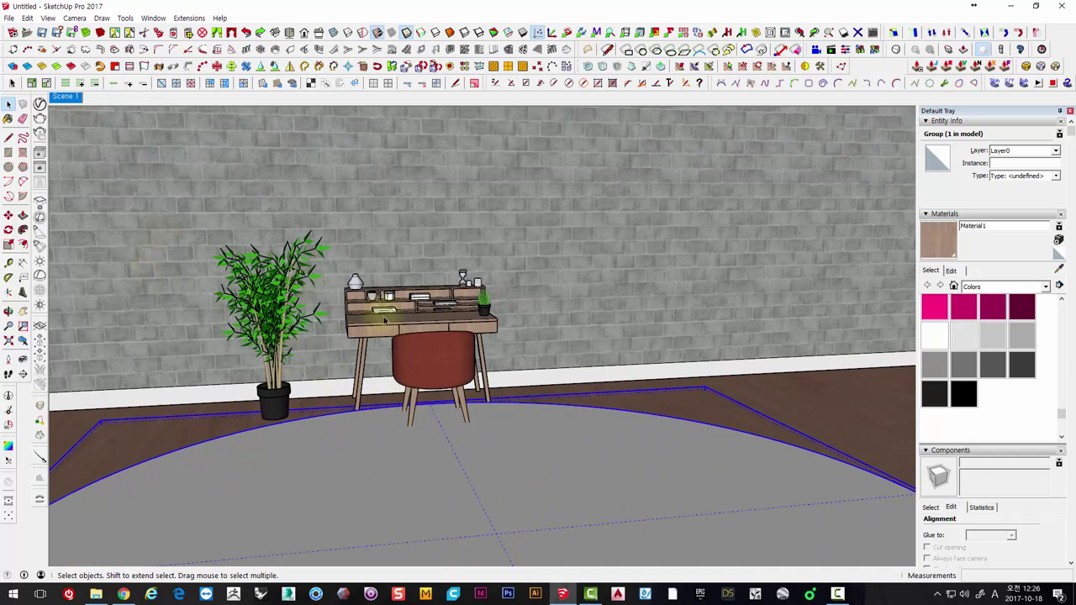
# In the V-Ray Asset Editor, browse the material library to the Fabric category
pyautogui.click(39, 105)
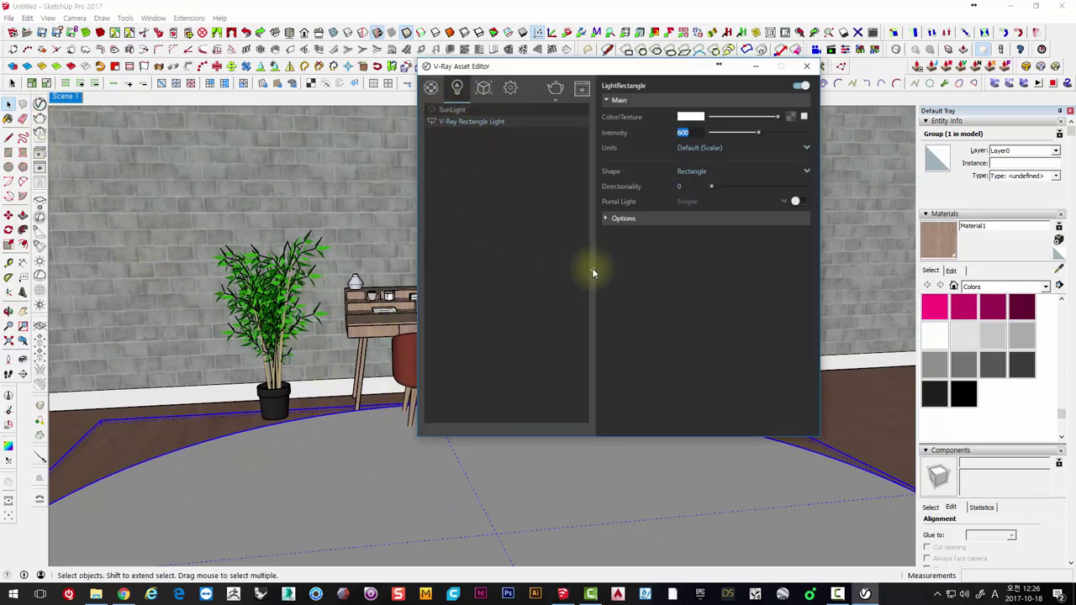
pyautogui.click(430, 88)
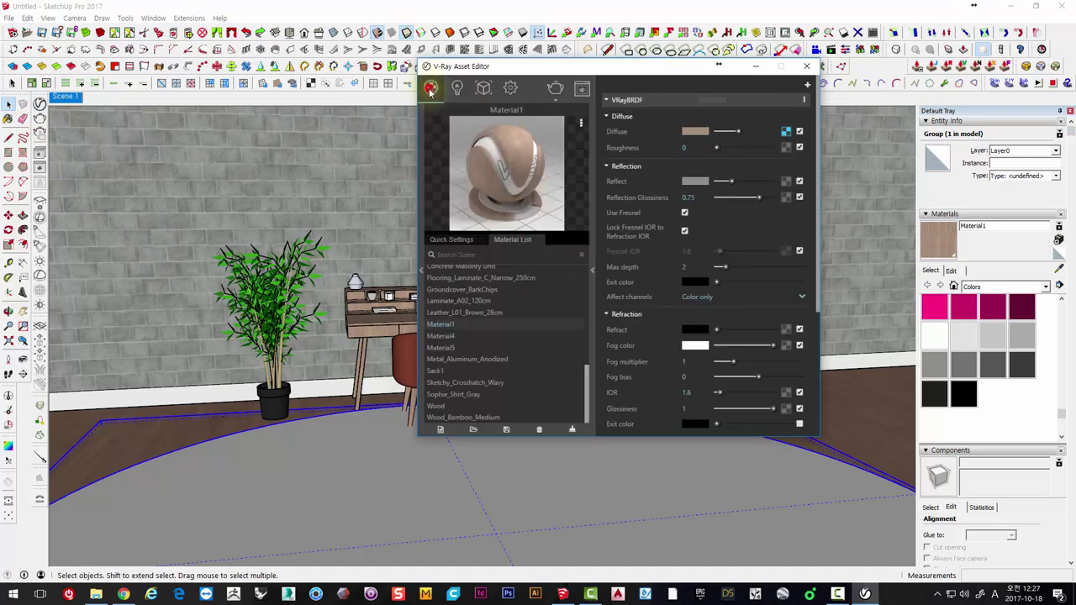
pyautogui.click(423, 268)
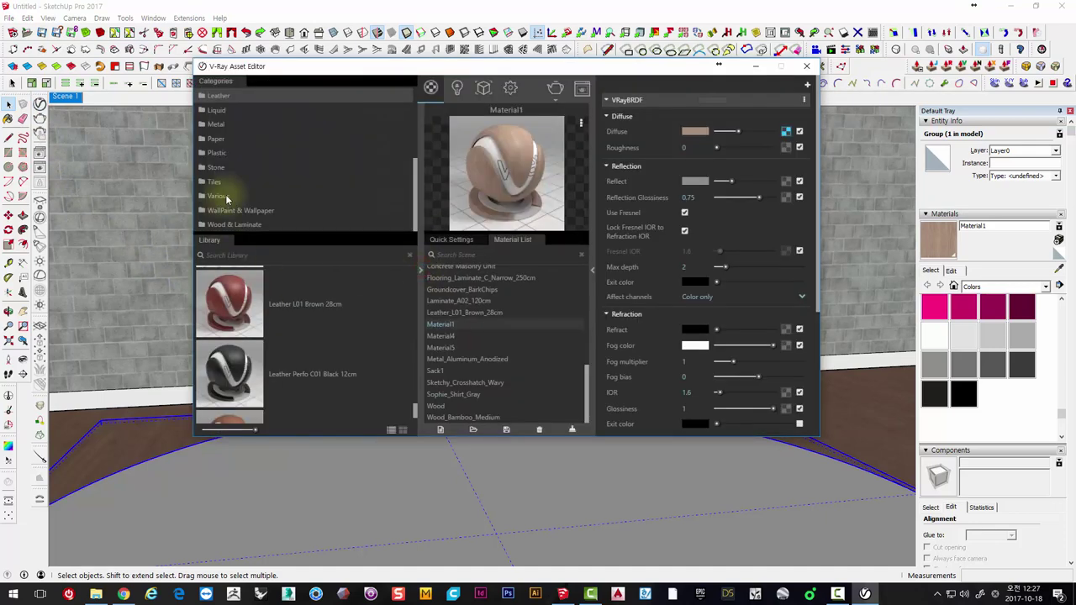
pyautogui.click(217, 152)
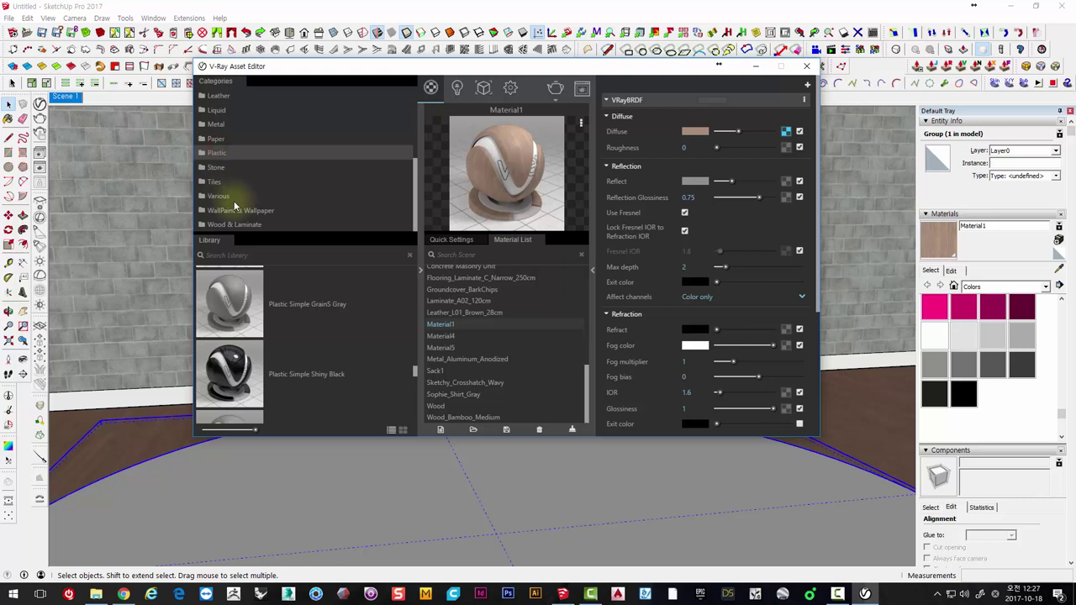
pyautogui.scroll(5, 226, 208)
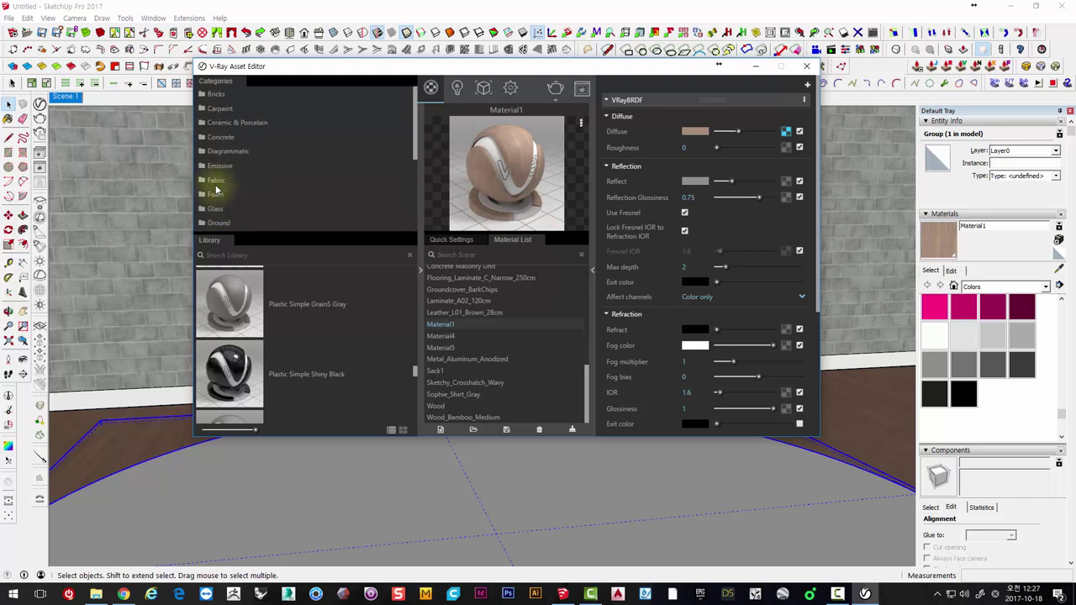
pyautogui.click(213, 181)
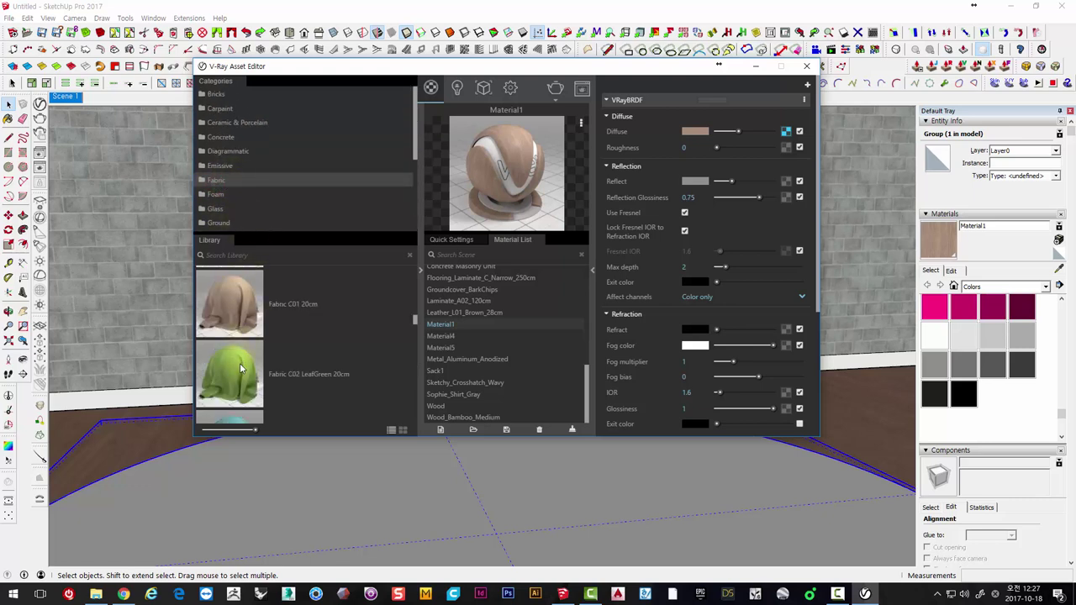
# Scroll down the Fabric list and add Wool D01 20cm to the scene materials
pyautogui.scroll(-1, 245, 371)
pyautogui.scroll(-1, 240, 362)
pyautogui.scroll(-2, 236, 353)
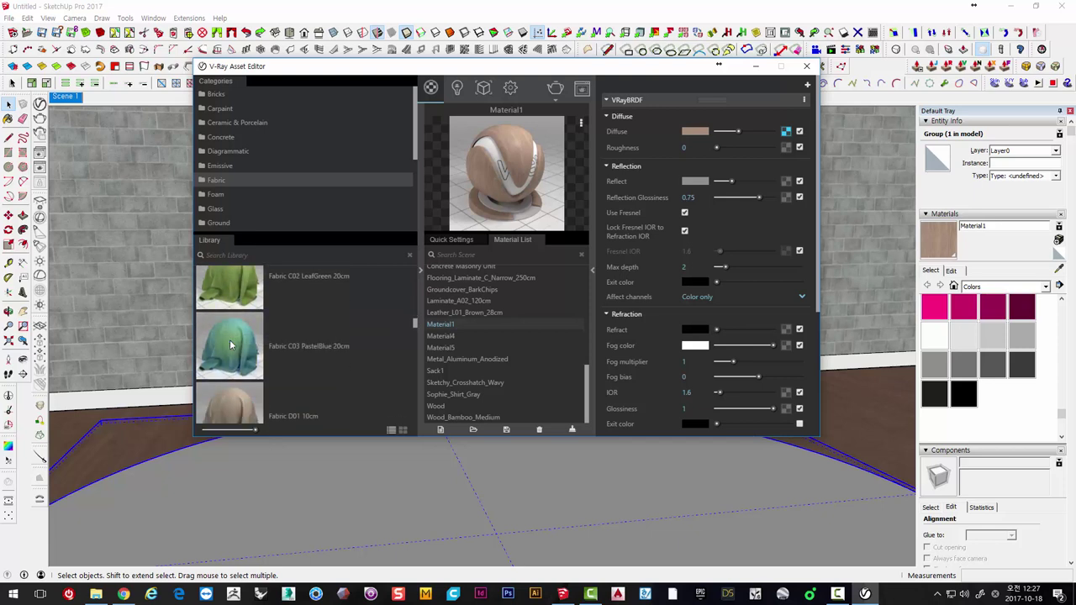
pyautogui.scroll(-2, 231, 345)
pyautogui.scroll(-2, 233, 345)
pyautogui.scroll(-2, 233, 346)
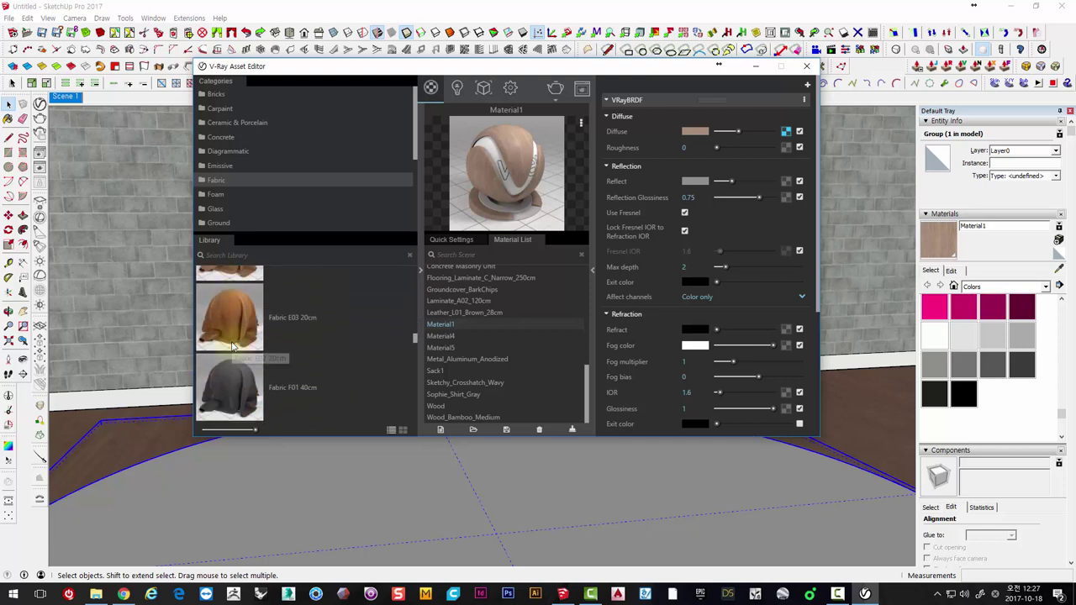
pyautogui.scroll(-2, 233, 345)
pyautogui.scroll(-2, 233, 346)
pyautogui.scroll(-2, 233, 345)
pyautogui.scroll(-2, 233, 346)
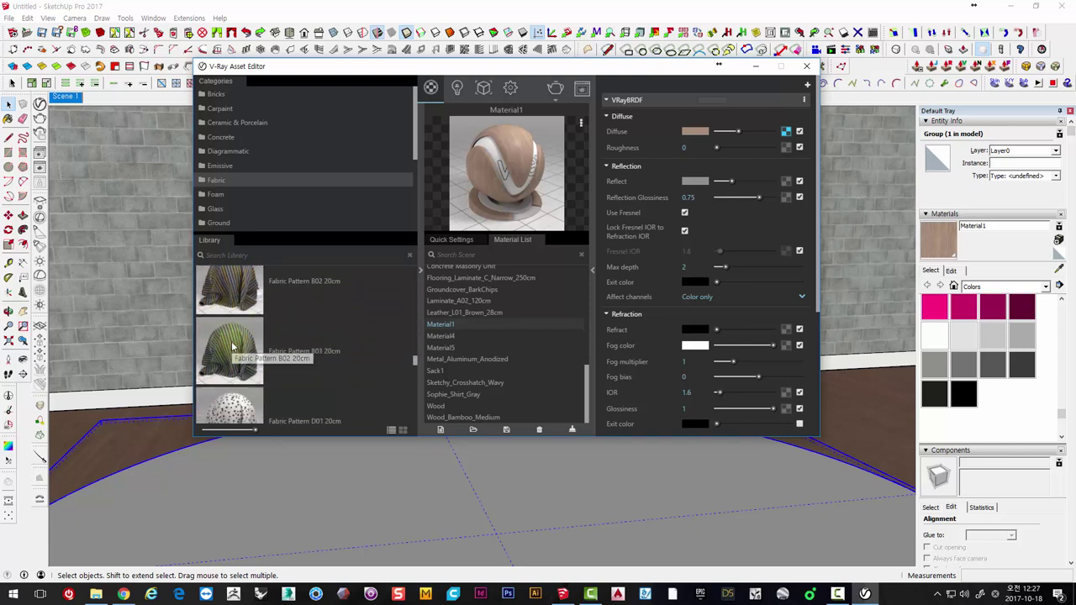
pyautogui.scroll(-2, 233, 346)
pyautogui.scroll(-2, 233, 346)
pyautogui.scroll(-2, 233, 345)
pyautogui.scroll(-2, 233, 345)
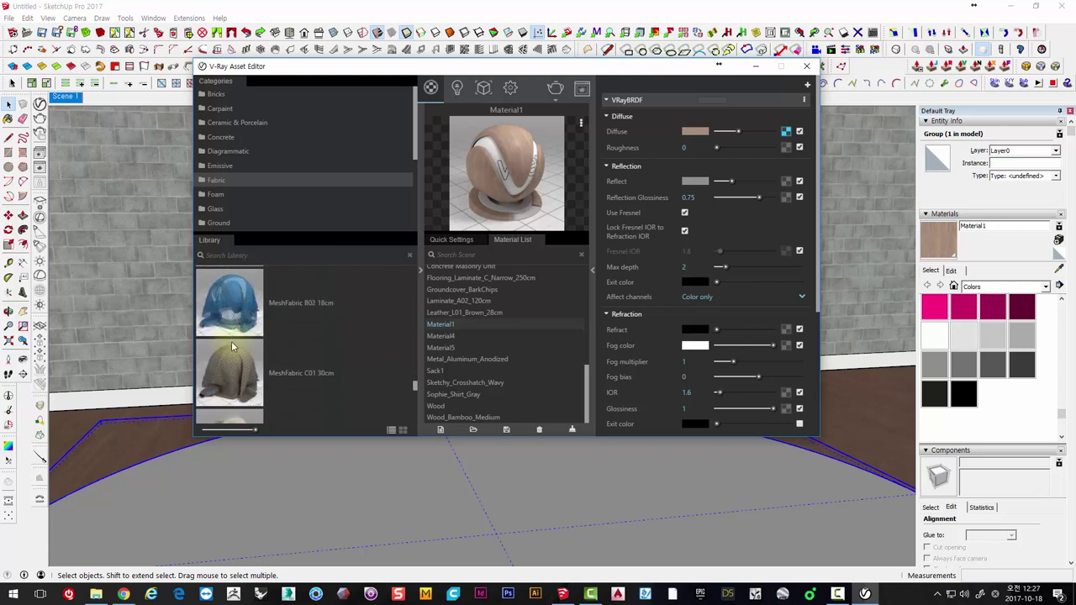
pyautogui.scroll(-2, 233, 346)
pyautogui.scroll(-2, 233, 346)
pyautogui.scroll(-2, 233, 346)
pyautogui.scroll(-2, 233, 346)
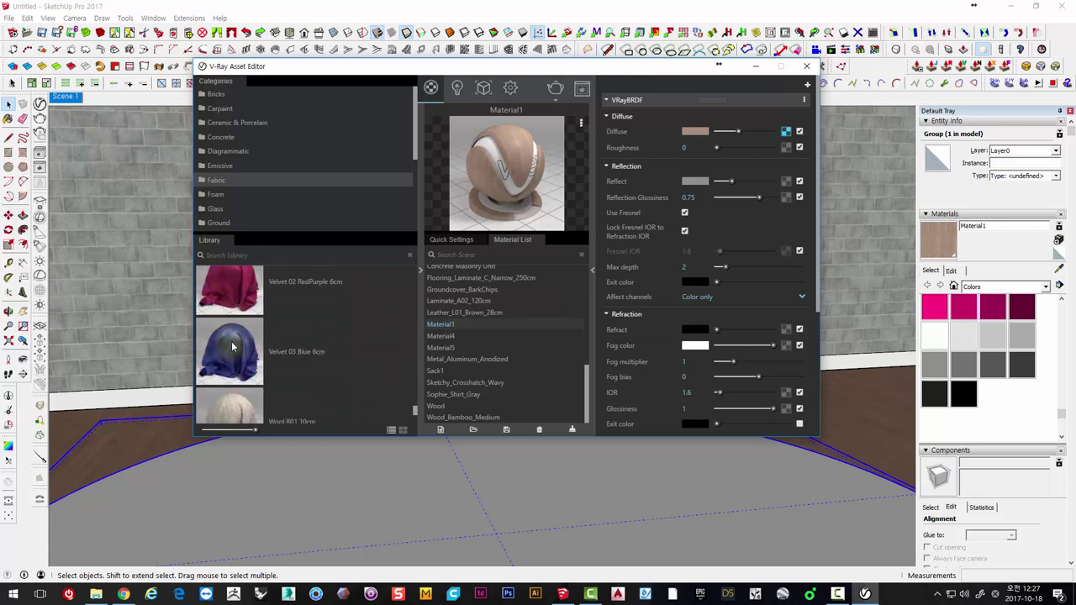
pyautogui.scroll(-2, 233, 346)
pyautogui.scroll(-2, 233, 346)
pyautogui.scroll(-1, 233, 346)
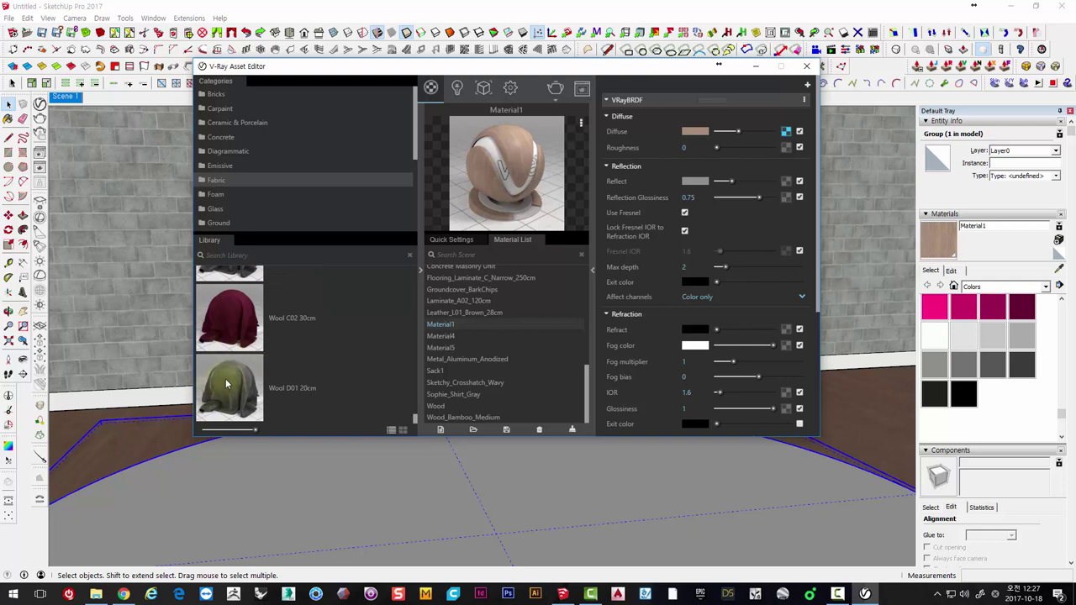
pyautogui.moveTo(230, 387)
pyautogui.click(245, 376)
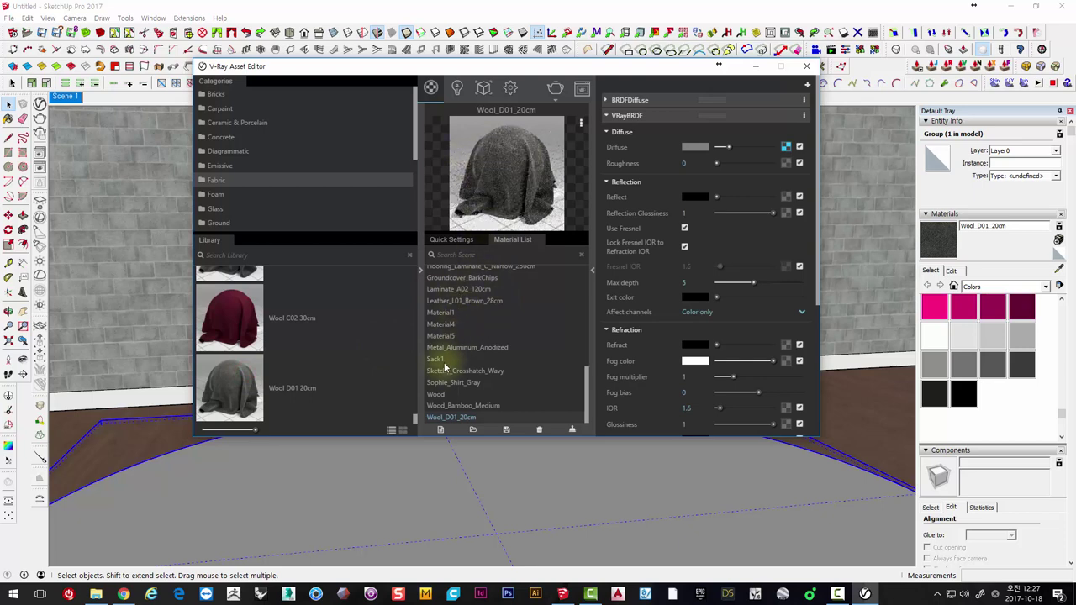
# Apply Wool_D01_20cm to the rug's layer, set texture width to 200 mm, and close the editor
pyautogui.rightClick(457, 418)
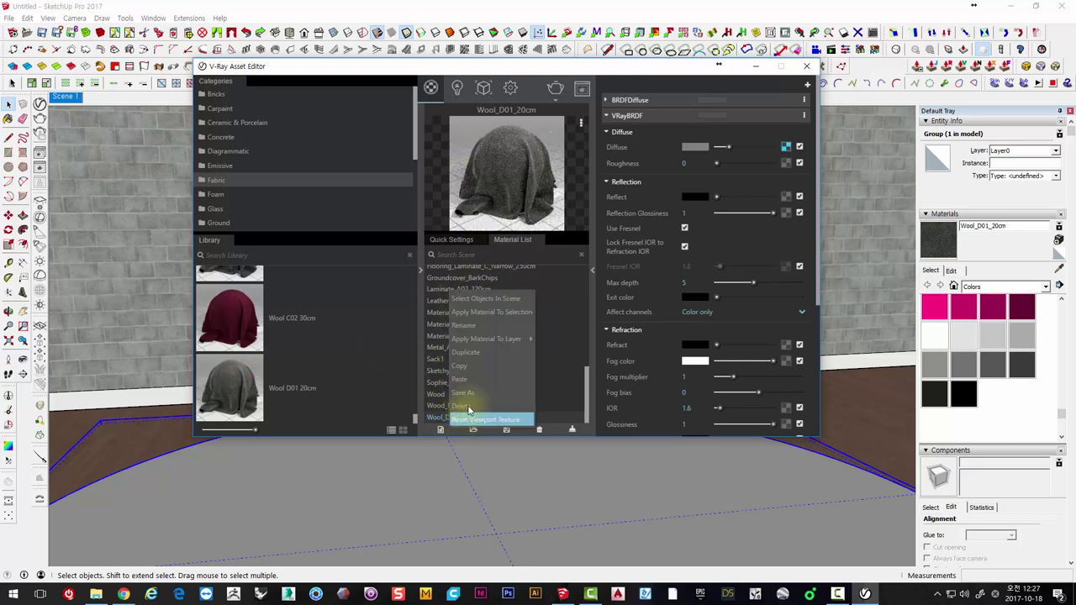
pyautogui.rightClick(491, 166)
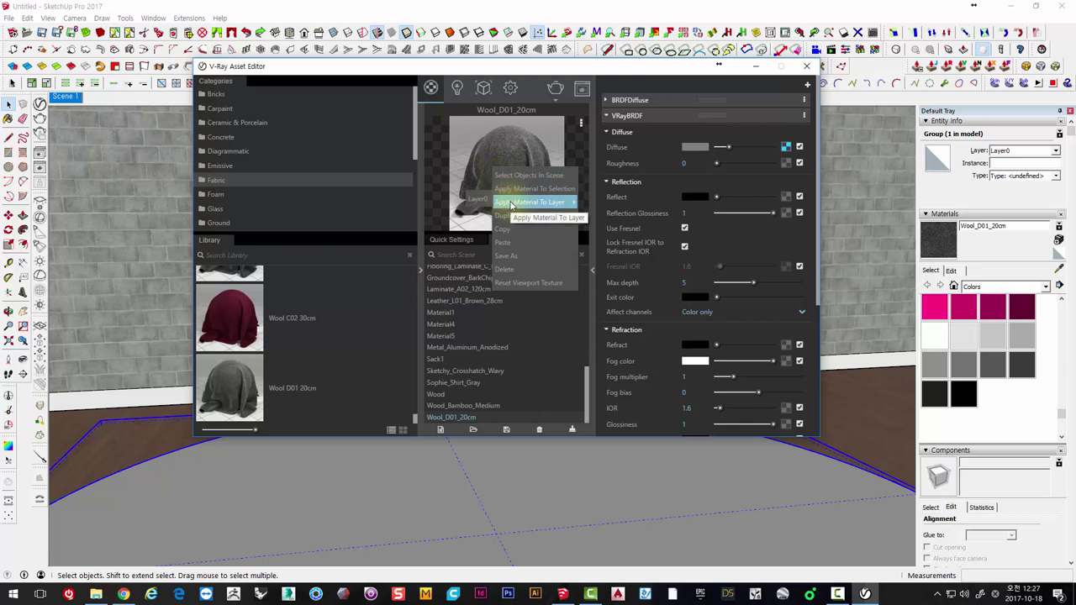
pyautogui.click(507, 191)
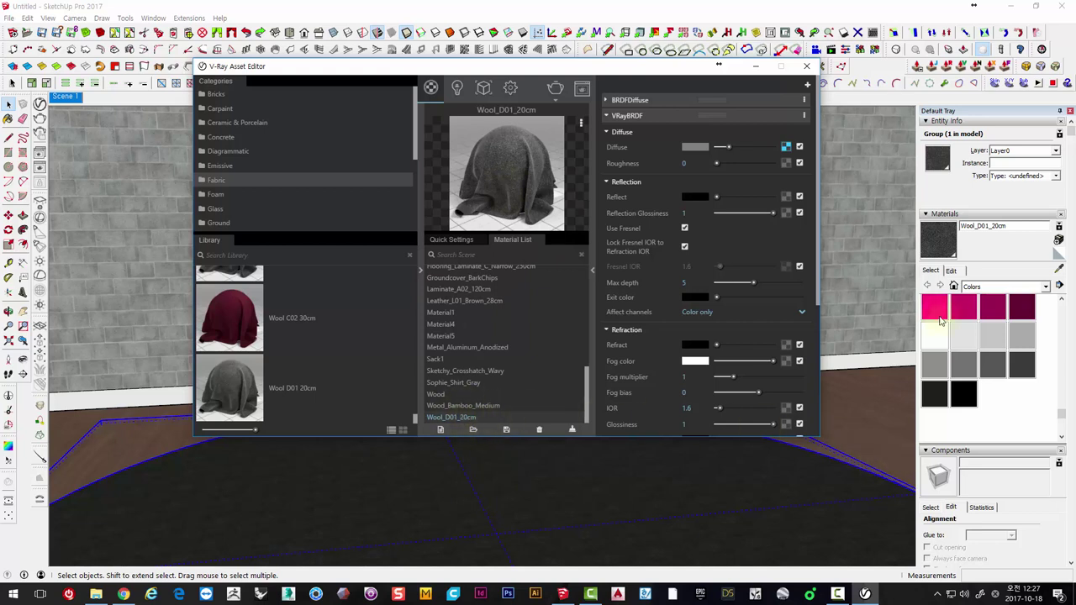
pyautogui.click(952, 271)
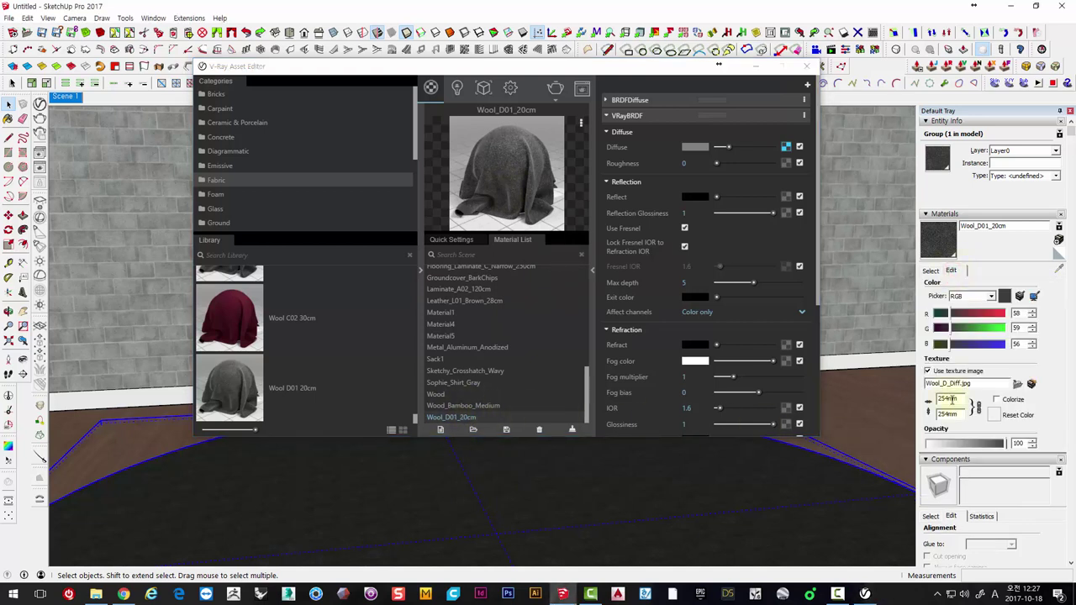
pyautogui.doubleClick(952, 400)
pyautogui.write('200')
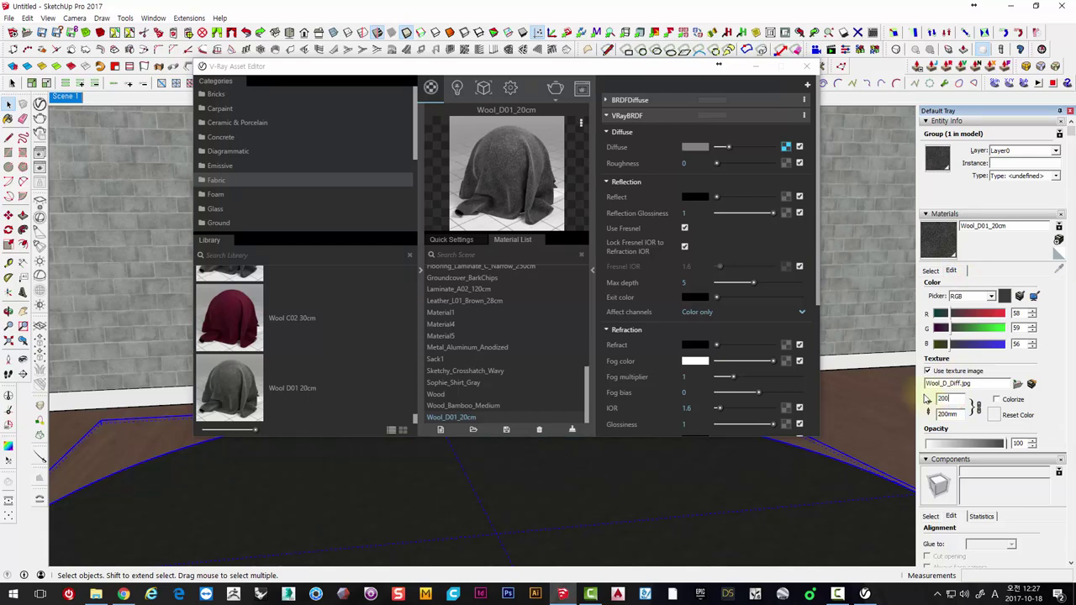
pyautogui.click(809, 66)
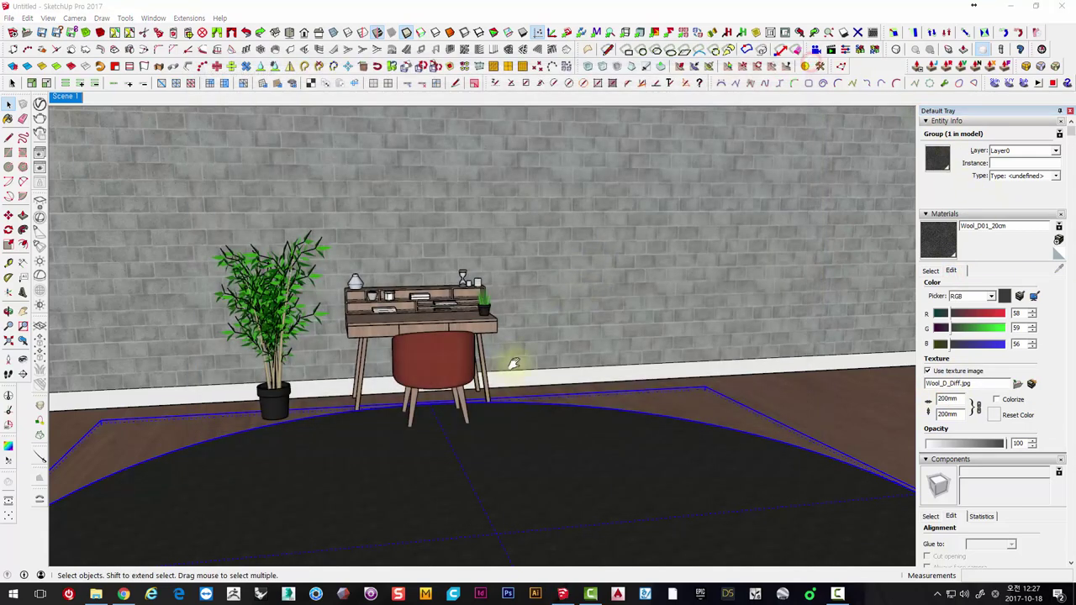
# Orbit and zoom in on the desk corner and save the view as Scene 2
pyautogui.moveTo(511, 365)
pyautogui.mouseDown(button='middle')
pyautogui.moveTo(572, 372)
pyautogui.moveTo(548, 357)
pyautogui.moveTo(493, 386)
pyautogui.moveTo(521, 352)
pyautogui.moveTo(610, 351)
pyautogui.mouseUp(button='middle')
pyautogui.scroll(2, 523, 374)
pyautogui.scroll(2, 493, 386)
pyautogui.scroll(2, 512, 393)
pyautogui.scroll(1, 507, 378)
pyautogui.scroll(2, 521, 351)
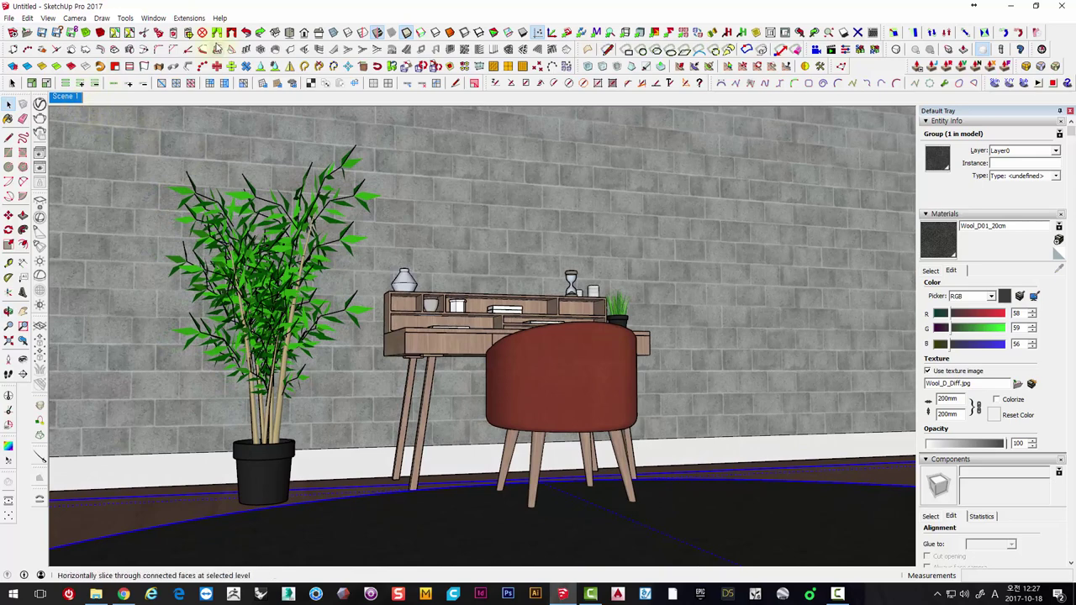
pyautogui.hotkey('ctrl', 'shift', 'a')
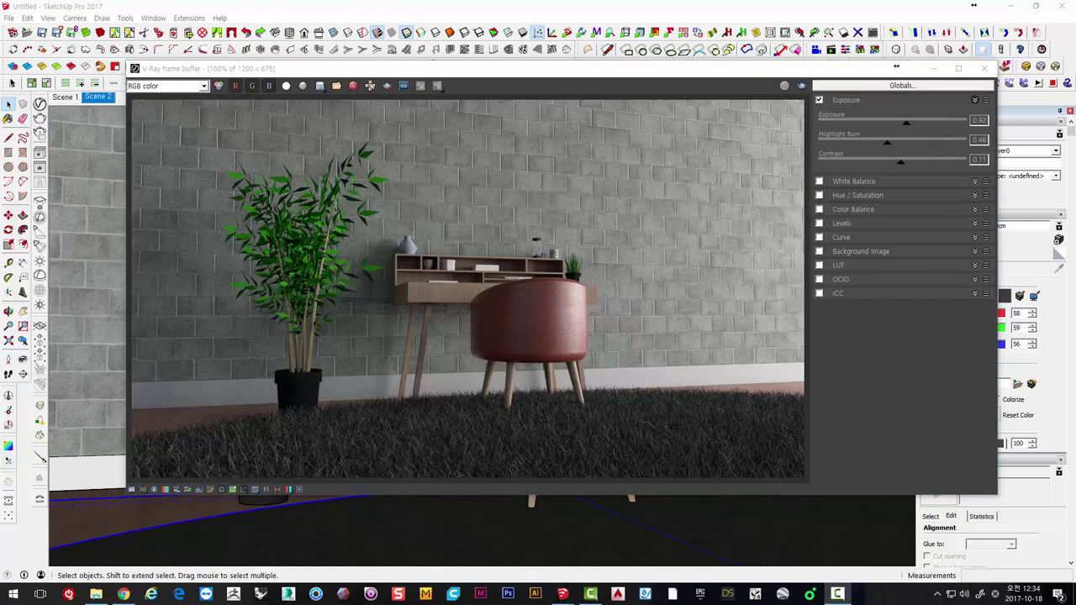
pyautogui.moveTo(683, 77); pyautogui.dragTo(670, 80)
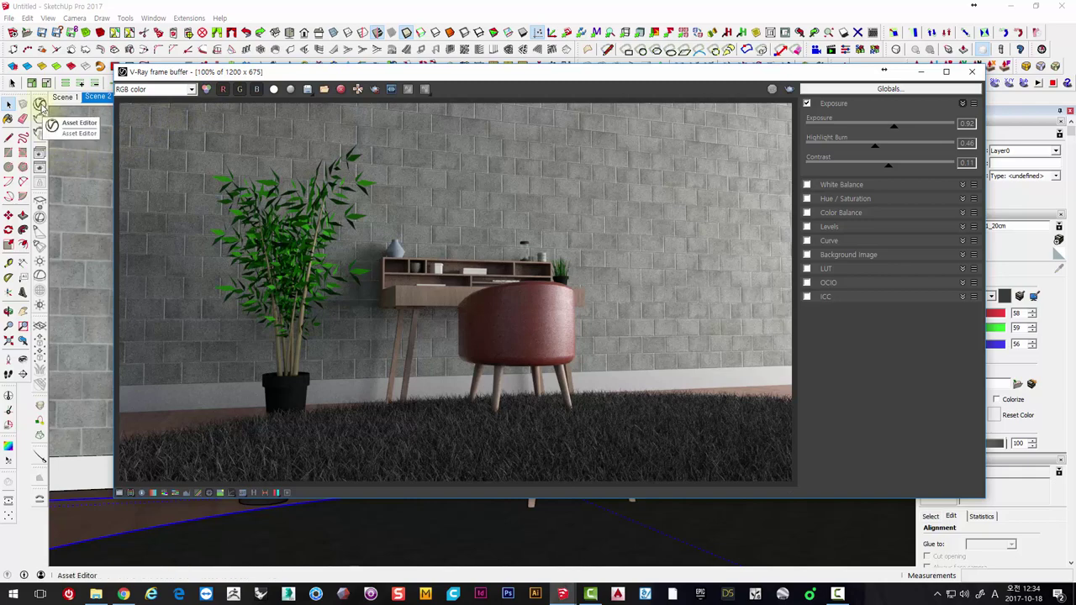
# Show the V-Ray Fur settings in the Asset Editor: Length 4, Thickness 0.12, Gravity 1
pyautogui.click(39, 104)
pyautogui.moveTo(294, 137)
pyautogui.mouseDown()
pyautogui.moveTo(324, 90)
pyautogui.moveTo(407, 58)
pyautogui.mouseUp()
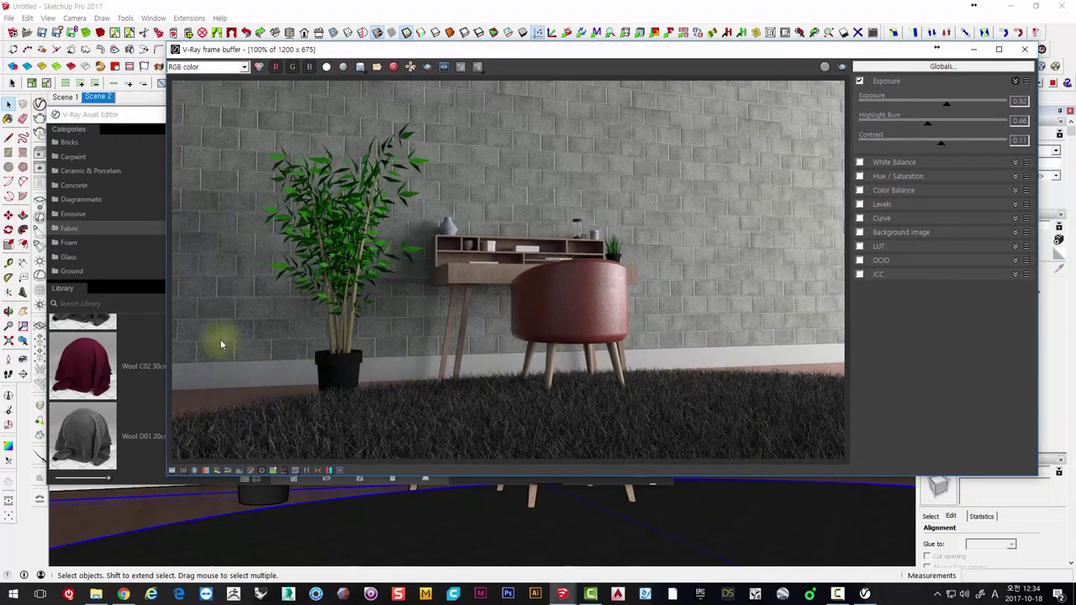
pyautogui.moveTo(126, 114); pyautogui.dragTo(265, 116)
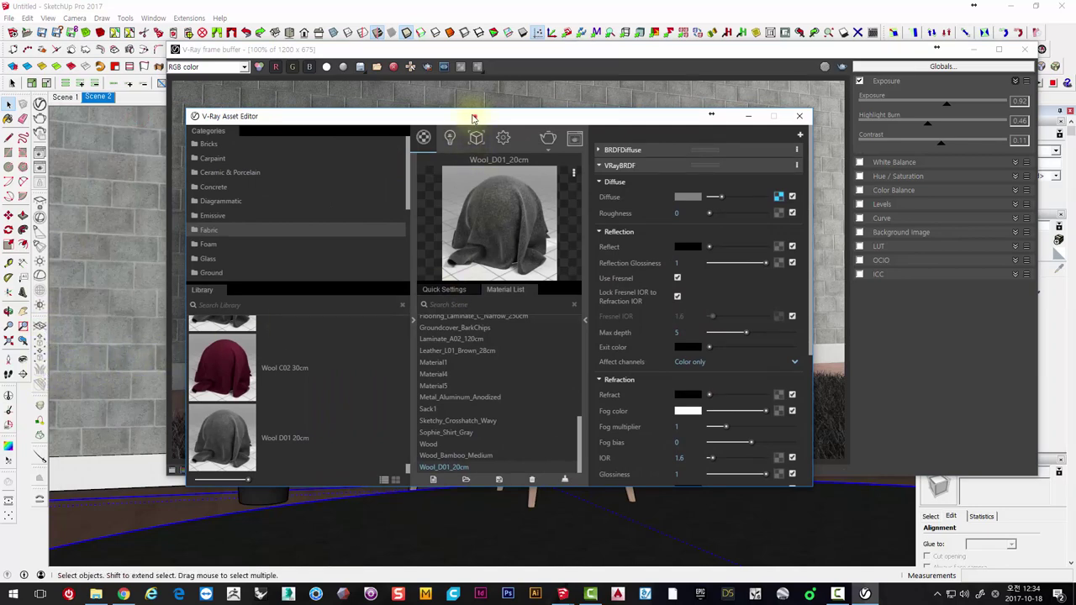
pyautogui.moveTo(473, 118); pyautogui.dragTo(379, 99)
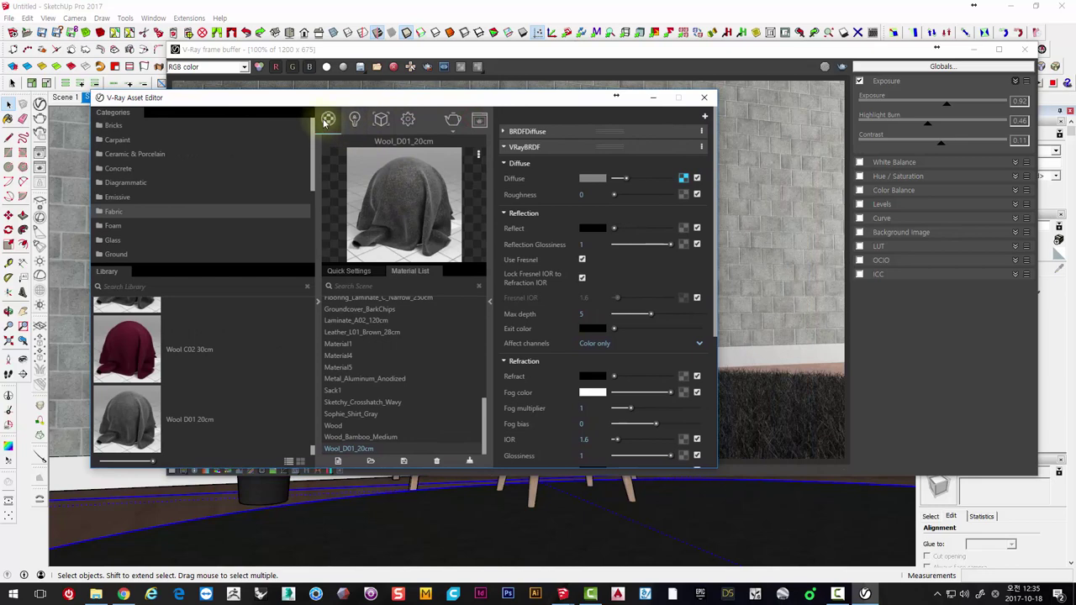
pyautogui.click(381, 119)
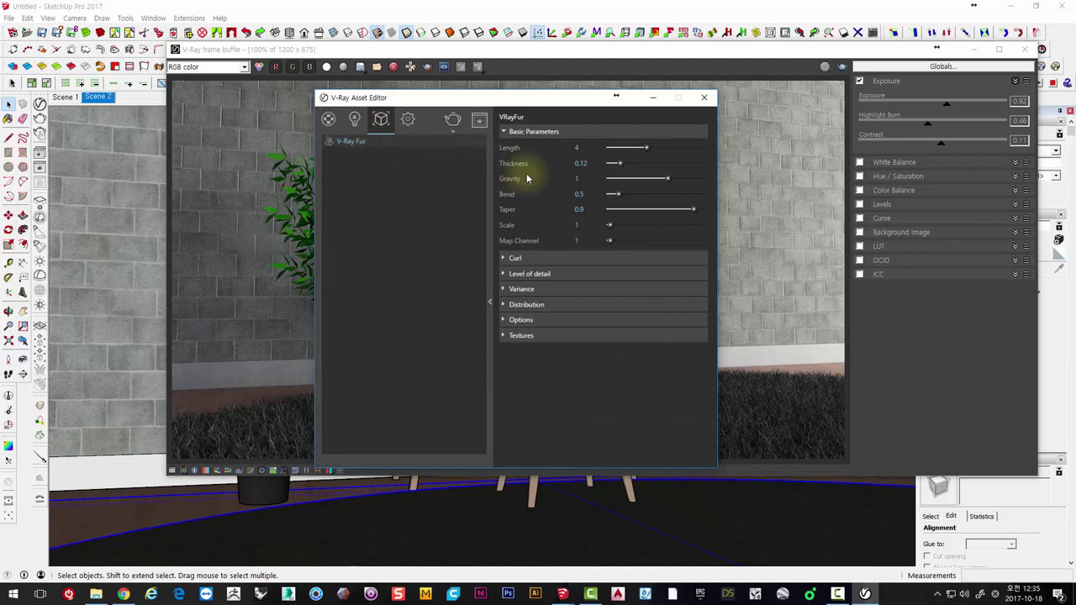
pyautogui.moveTo(550, 100); pyautogui.dragTo(438, 85)
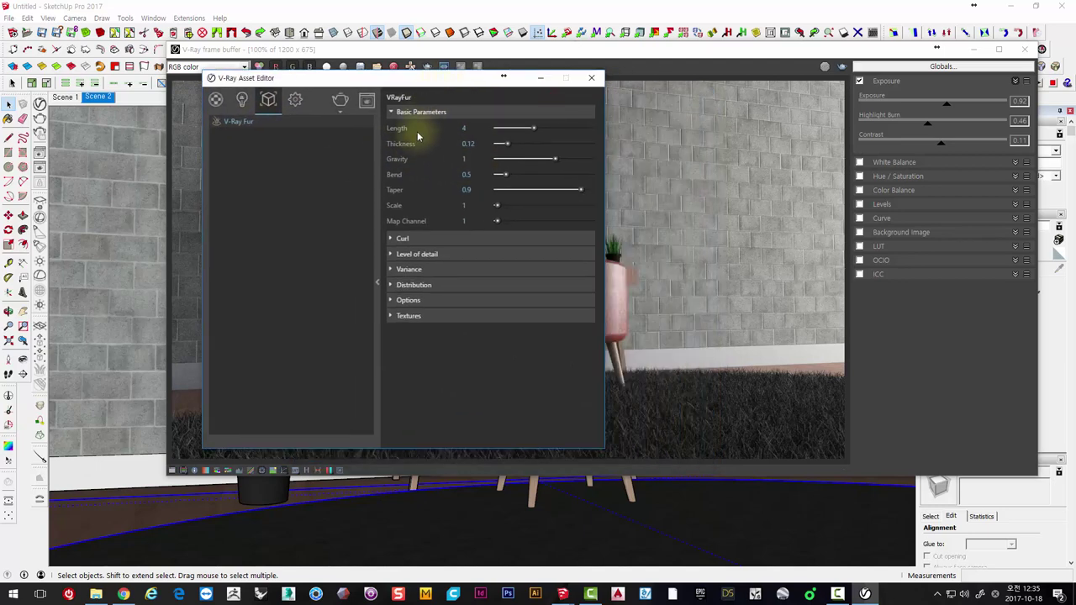
pyautogui.click(466, 129)
pyautogui.click(469, 144)
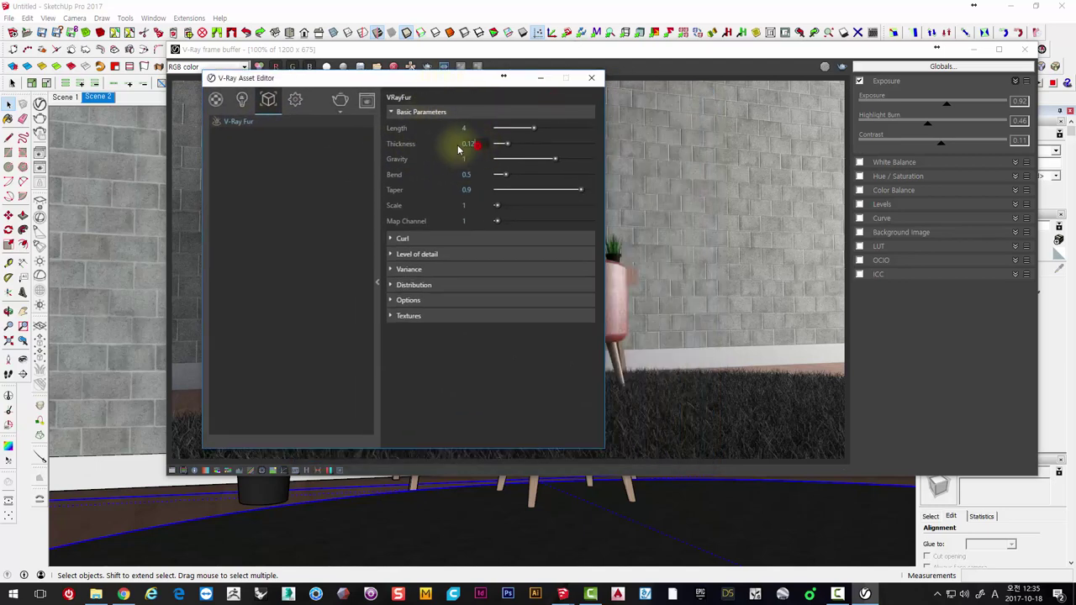
pyautogui.click(465, 160)
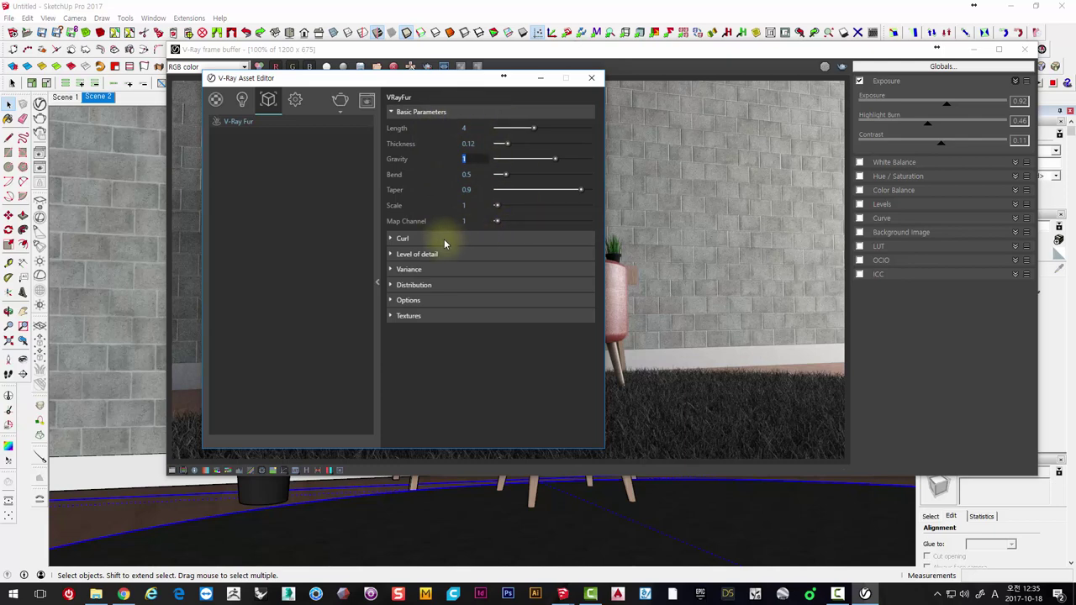
# Expand the fur's Curl, Level of detail, Variance, Distribution, Options and texture rollouts
pyautogui.click(396, 239)
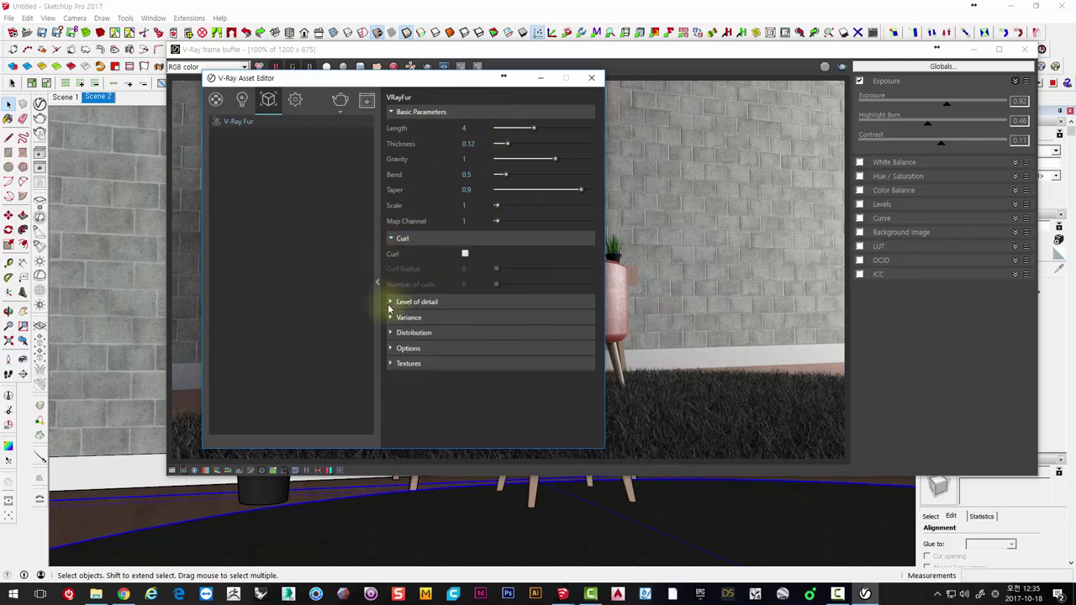
pyautogui.click(390, 302)
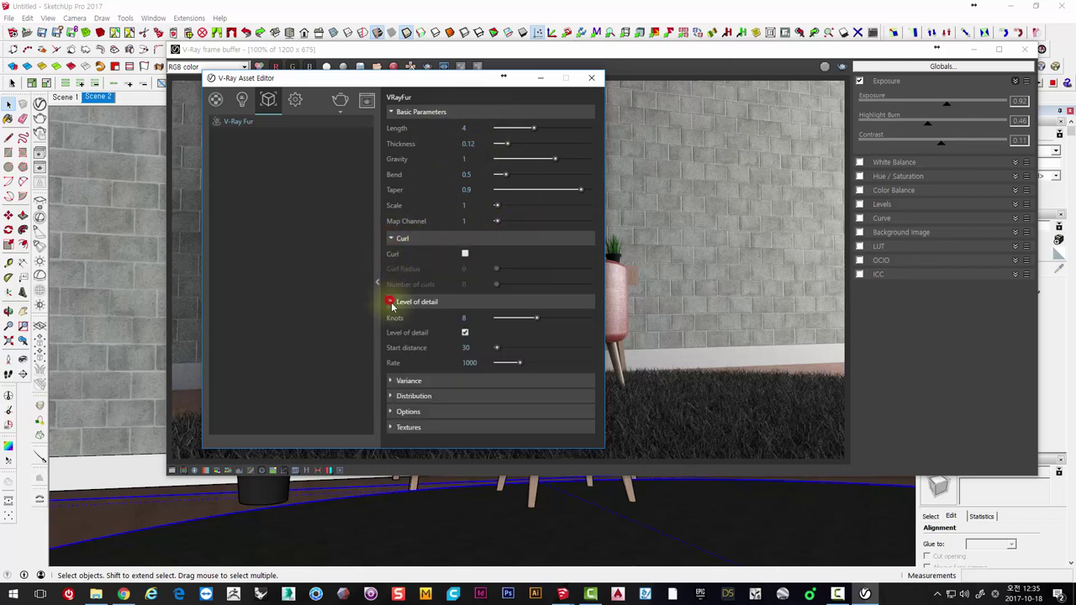
pyautogui.click(390, 381)
pyautogui.scroll(-1, 414, 376)
pyautogui.click(390, 409)
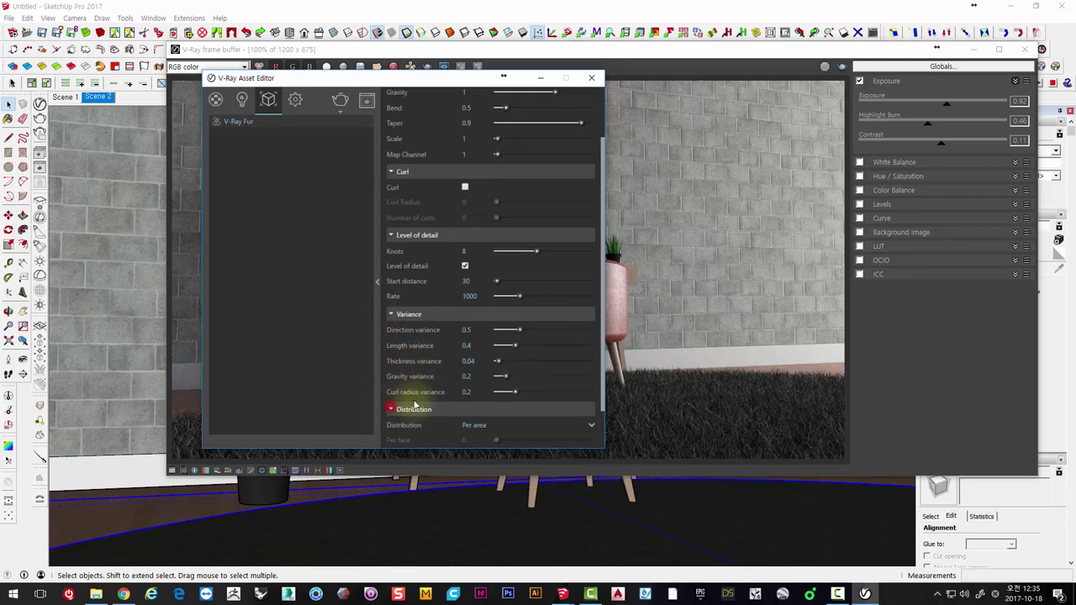
pyautogui.scroll(-1, 416, 400)
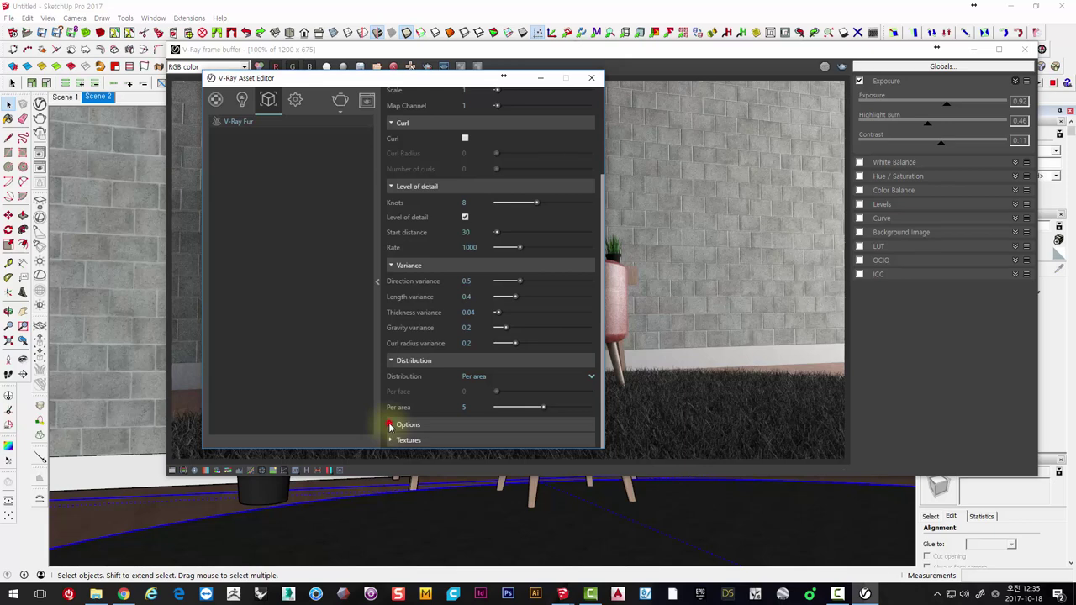
pyautogui.click(389, 426)
pyautogui.scroll(-2, 440, 355)
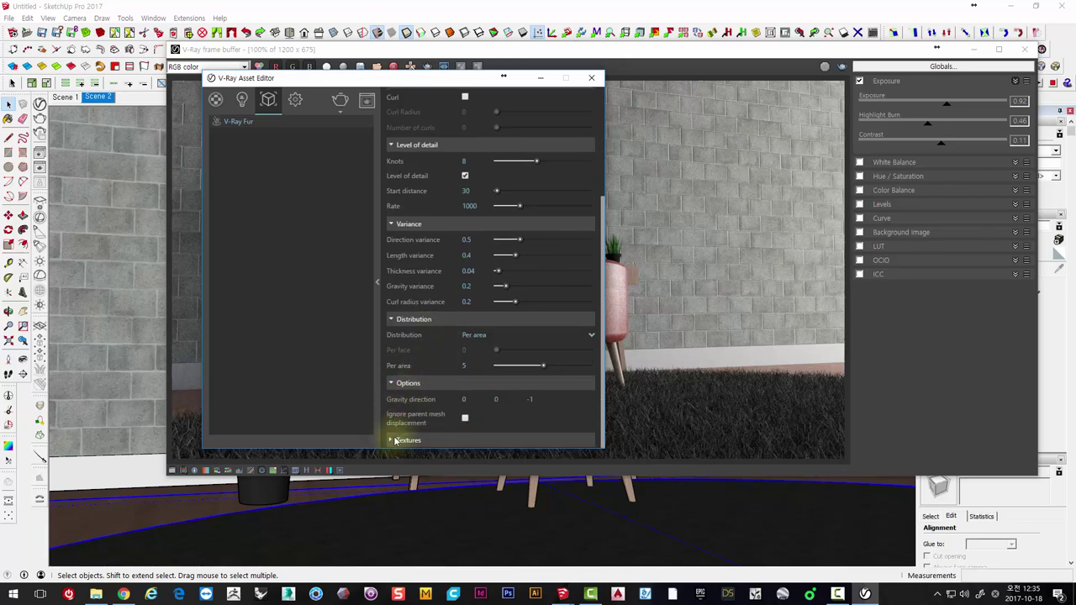
pyautogui.click(395, 440)
pyautogui.scroll(-5, 419, 403)
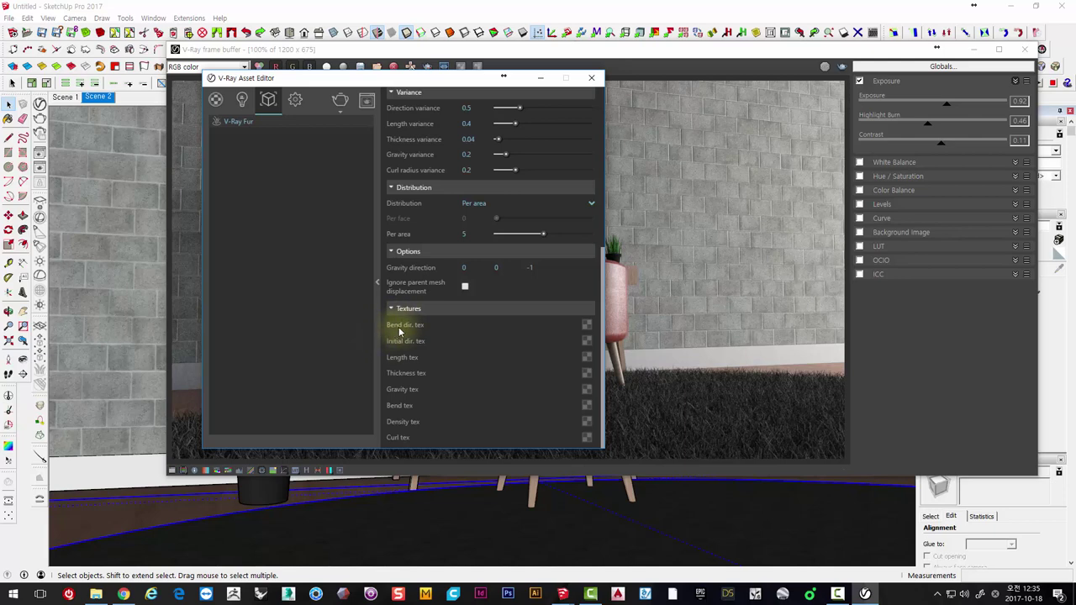
# Collapse all six fur parameter rollouts again
pyautogui.scroll(7, 477, 348)
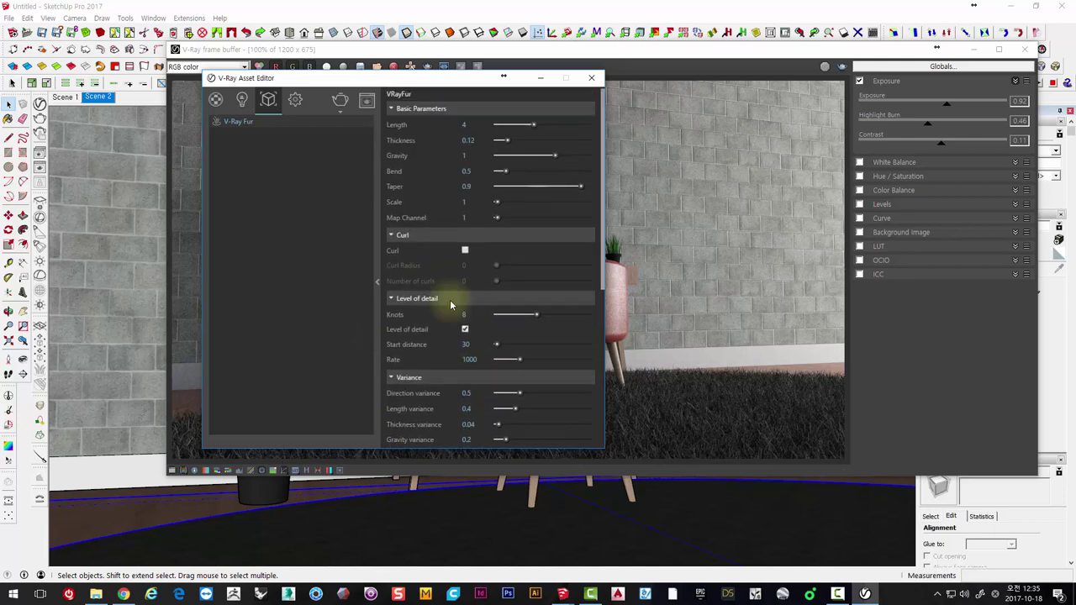
pyautogui.scroll(4, 444, 312)
pyautogui.click(392, 238)
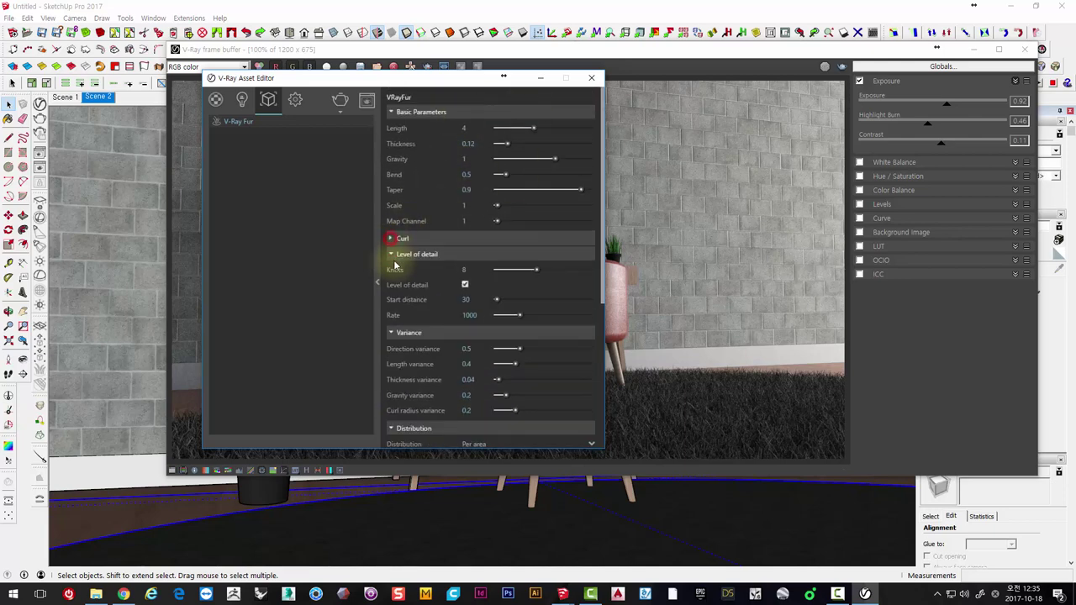
pyautogui.click(392, 254)
pyautogui.click(392, 270)
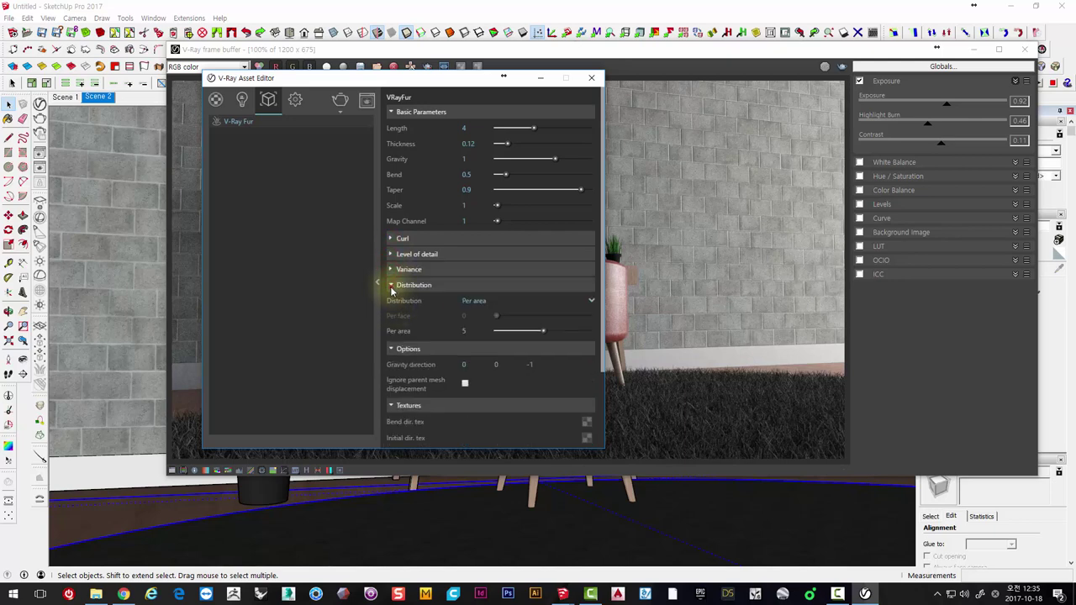
pyautogui.click(391, 285)
pyautogui.click(391, 300)
pyautogui.click(391, 316)
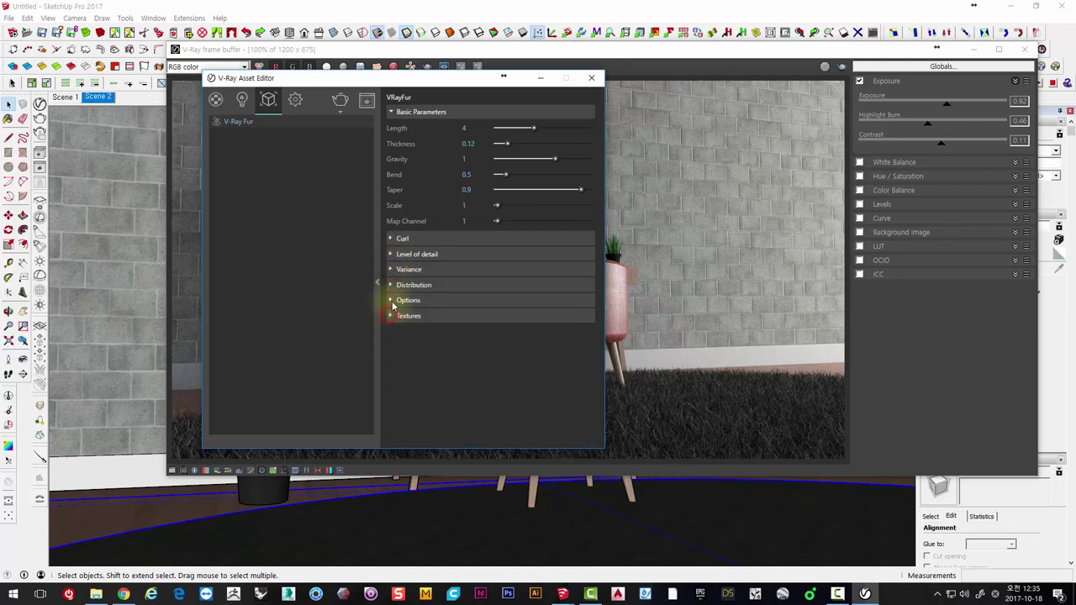
# Change the fur Length to 2 and mark a render region over the rug's right side
pyautogui.doubleClick(472, 128)
pyautogui.write('2')
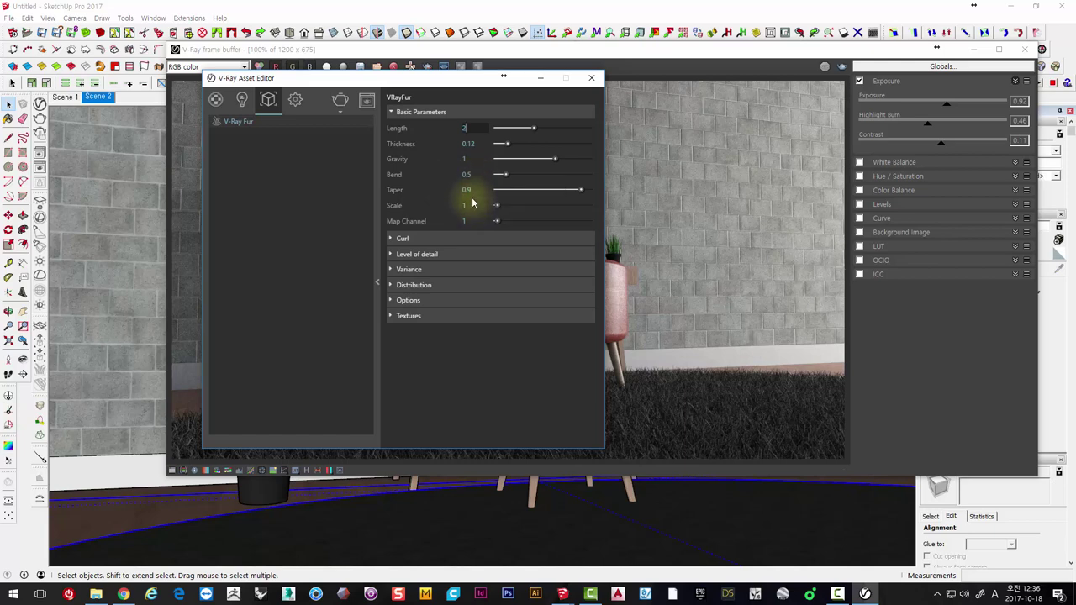
pyautogui.press('Return')
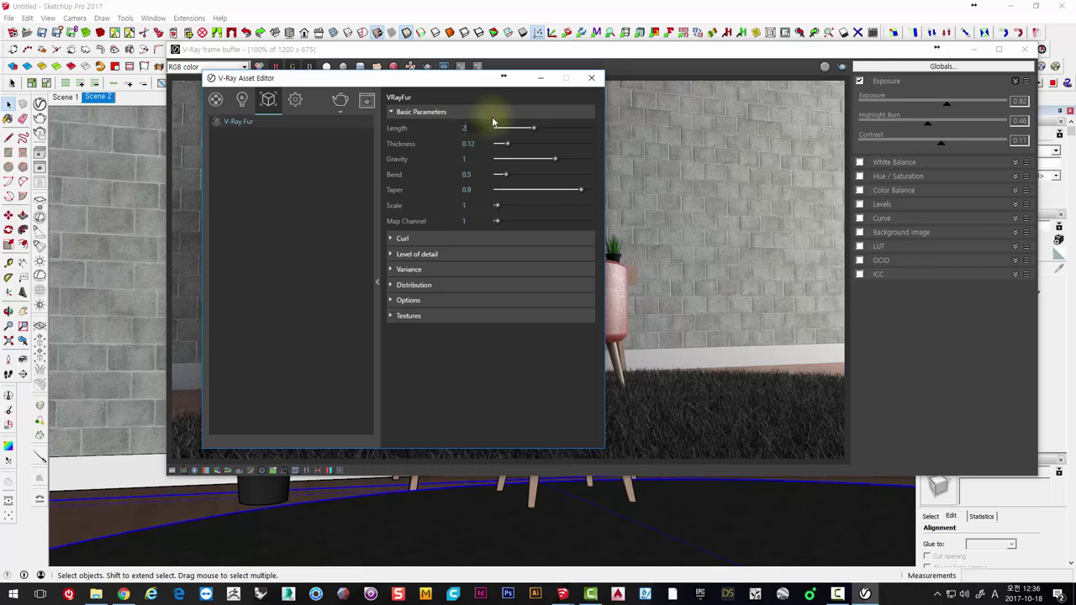
pyautogui.moveTo(434, 80); pyautogui.dragTo(272, 91)
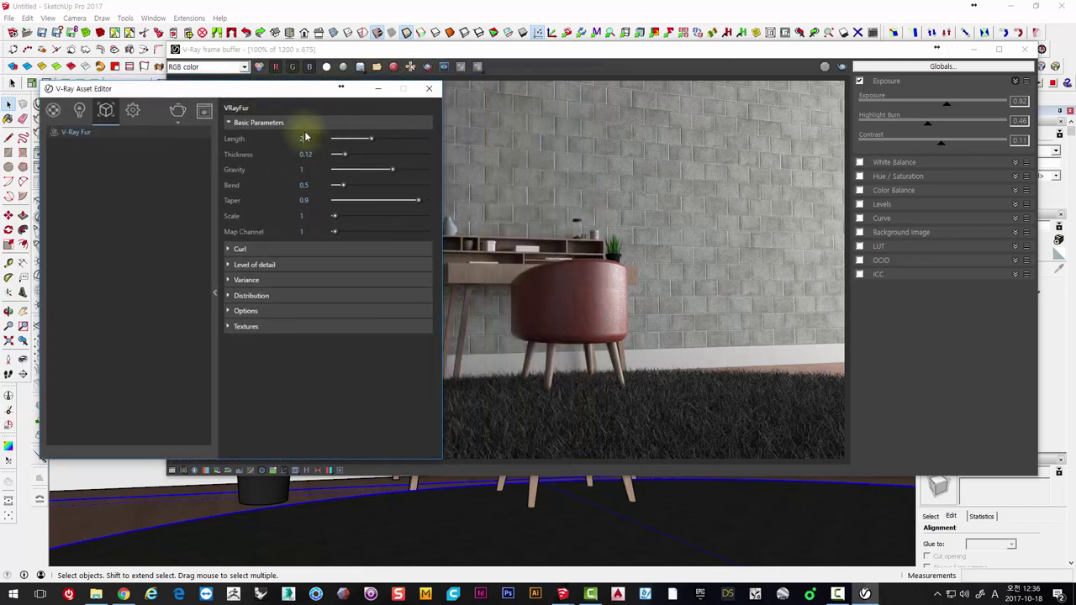
pyautogui.moveTo(427, 50); pyautogui.dragTo(451, 37)
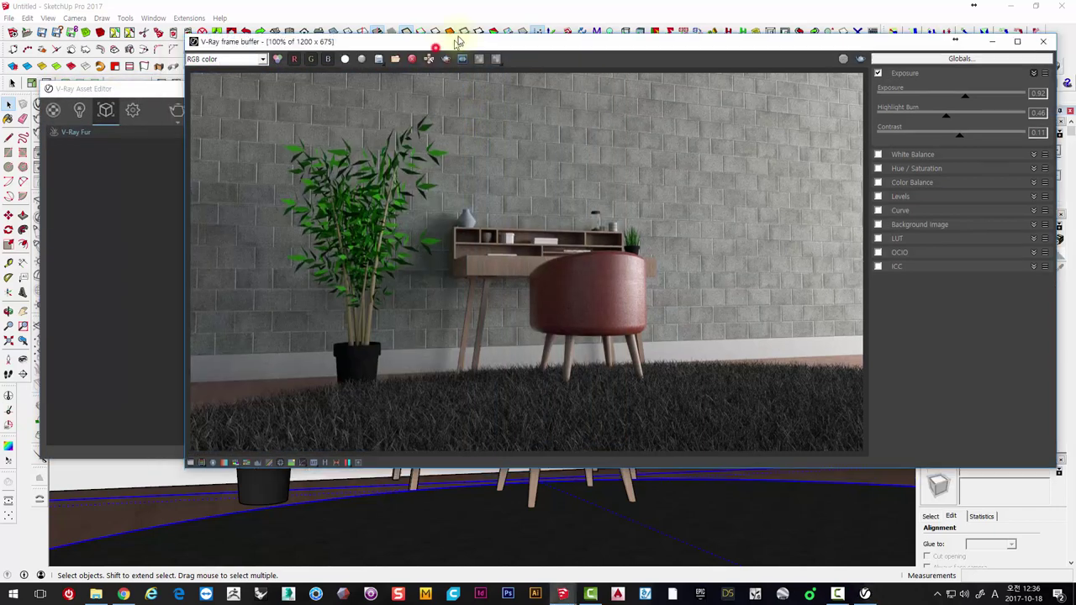
pyautogui.moveTo(621, 380); pyautogui.dragTo(860, 480)
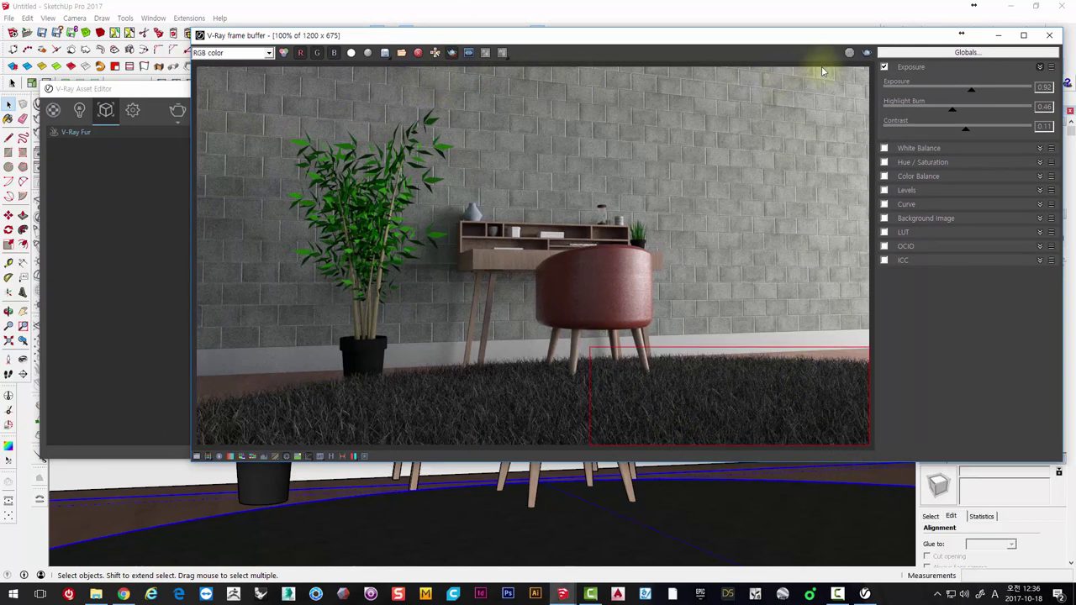
# Re-render the marked rug region, then bring back the fur settings with Length 2
pyautogui.click(868, 53)
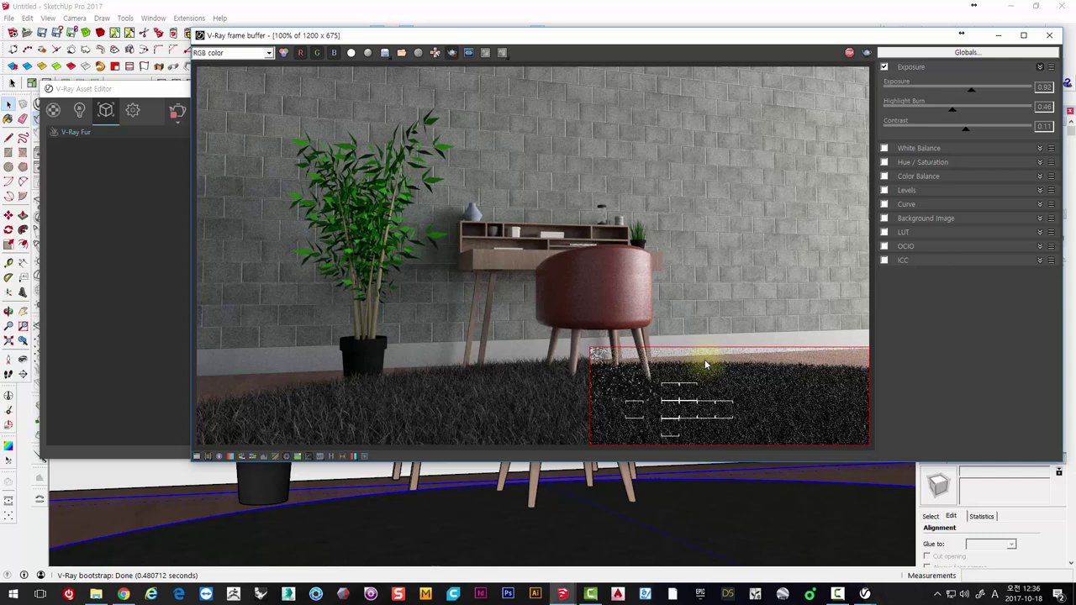
pyautogui.click(153, 266)
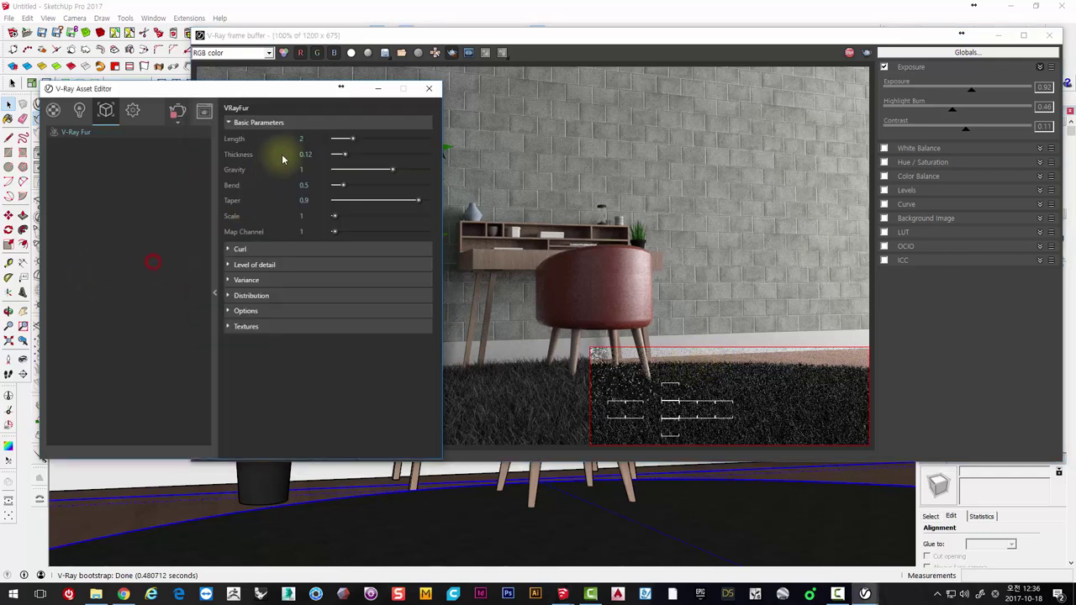
pyautogui.doubleClick(311, 139)
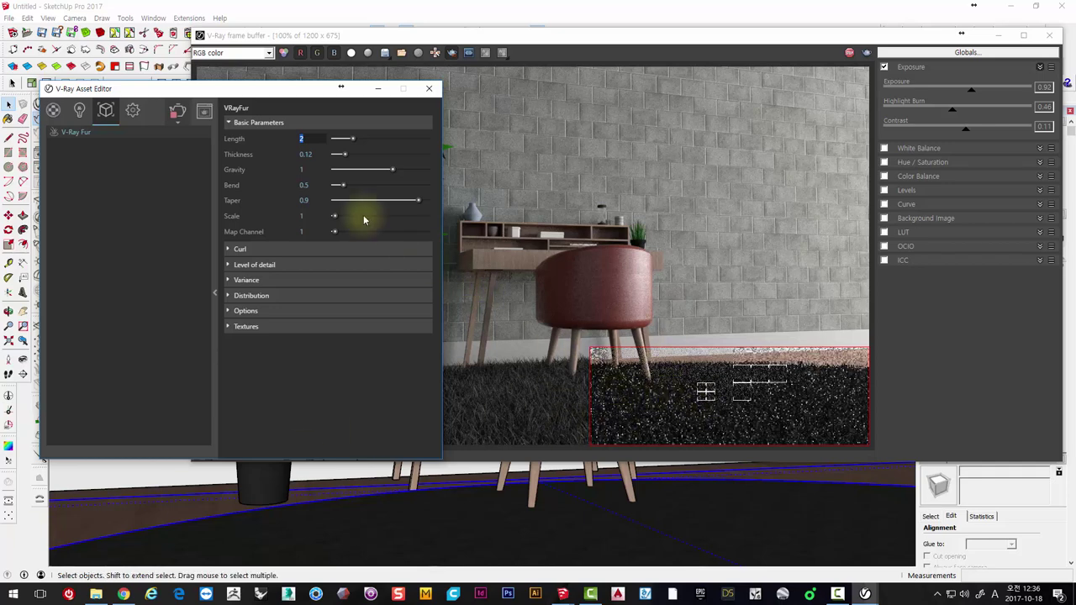
pyautogui.moveTo(151, 118); pyautogui.dragTo(280, 95)
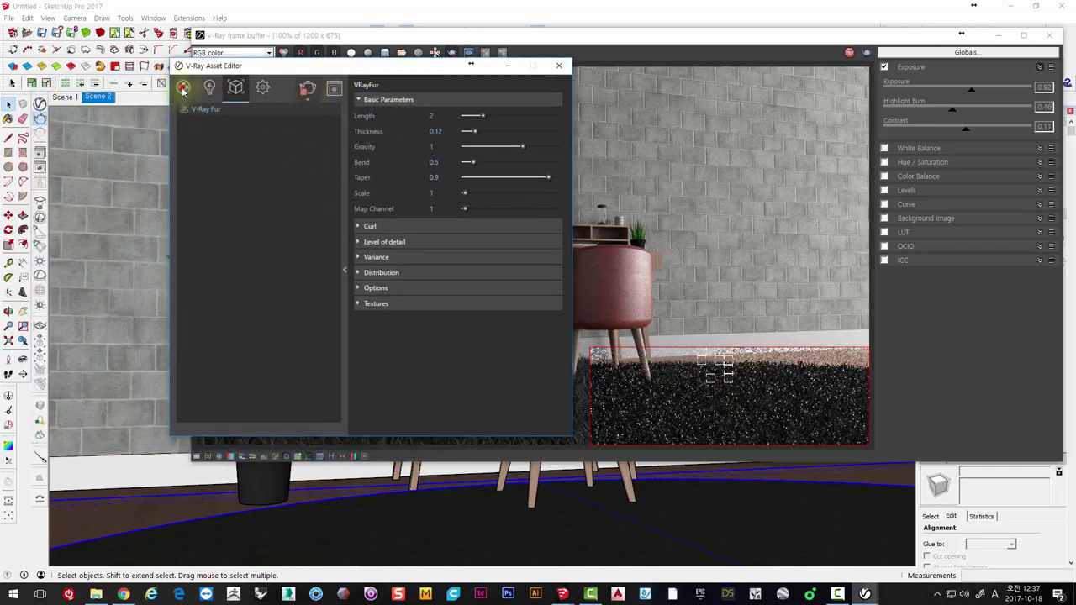
# Open Wool_D01_20cm's diffuse bitmap and browse for an image, cancelling without changing it
pyautogui.click(183, 87)
pyautogui.moveTo(304, 82); pyautogui.dragTo(306, 56)
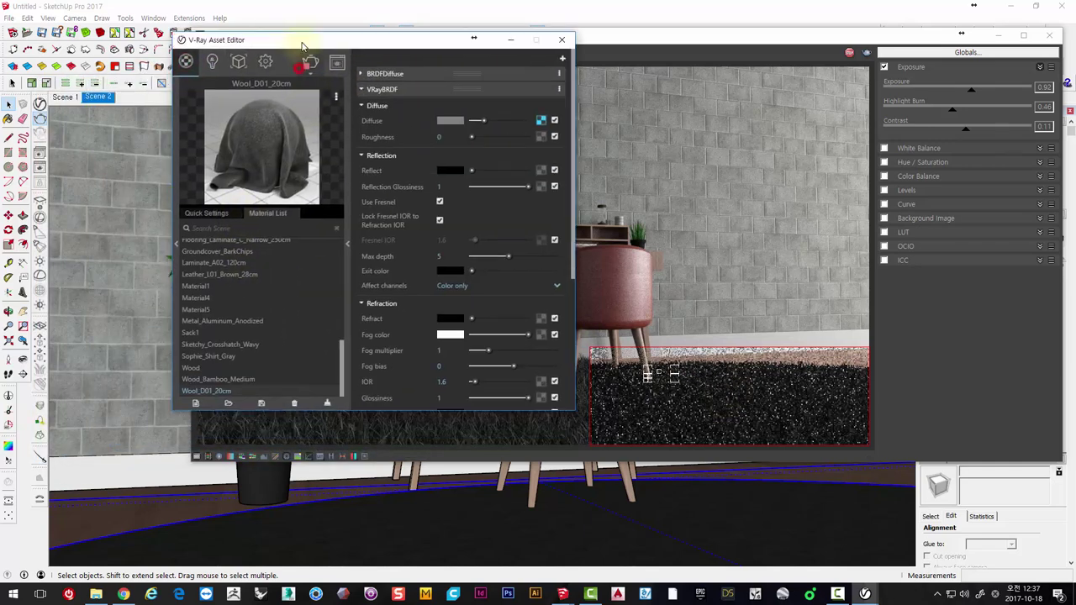
pyautogui.click(543, 121)
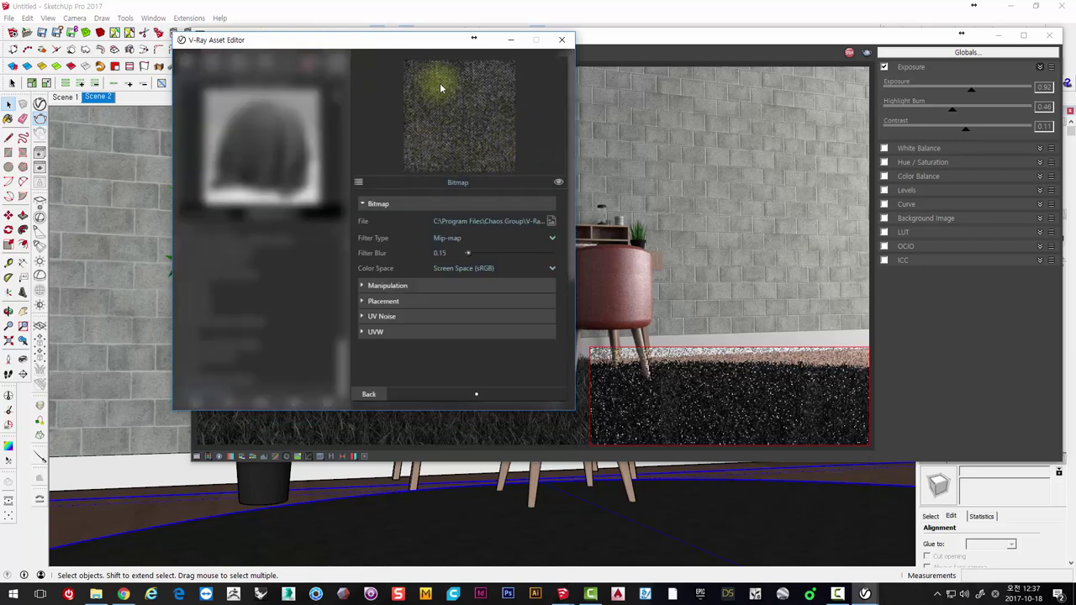
pyautogui.click(552, 222)
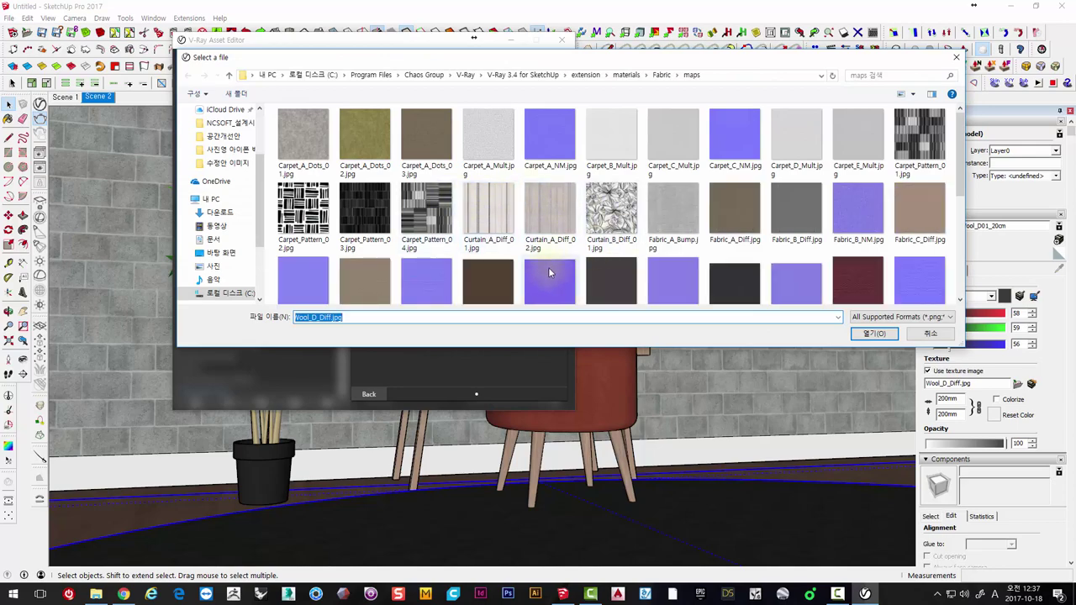
pyautogui.click(931, 334)
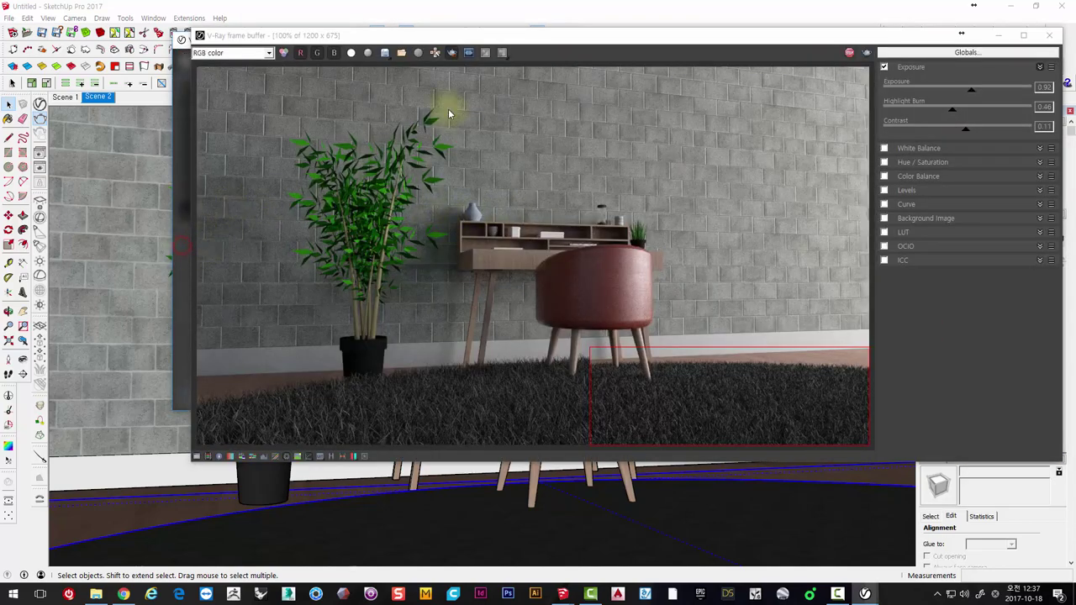
# Change the wool diffuse texture to Color Correction and set its input texture to Bitmap
pyautogui.moveTo(497, 38)
pyautogui.mouseDown()
pyautogui.moveTo(460, 84)
pyautogui.moveTo(436, 93)
pyautogui.mouseUp()
pyautogui.moveTo(388, 39); pyautogui.dragTo(323, 40)
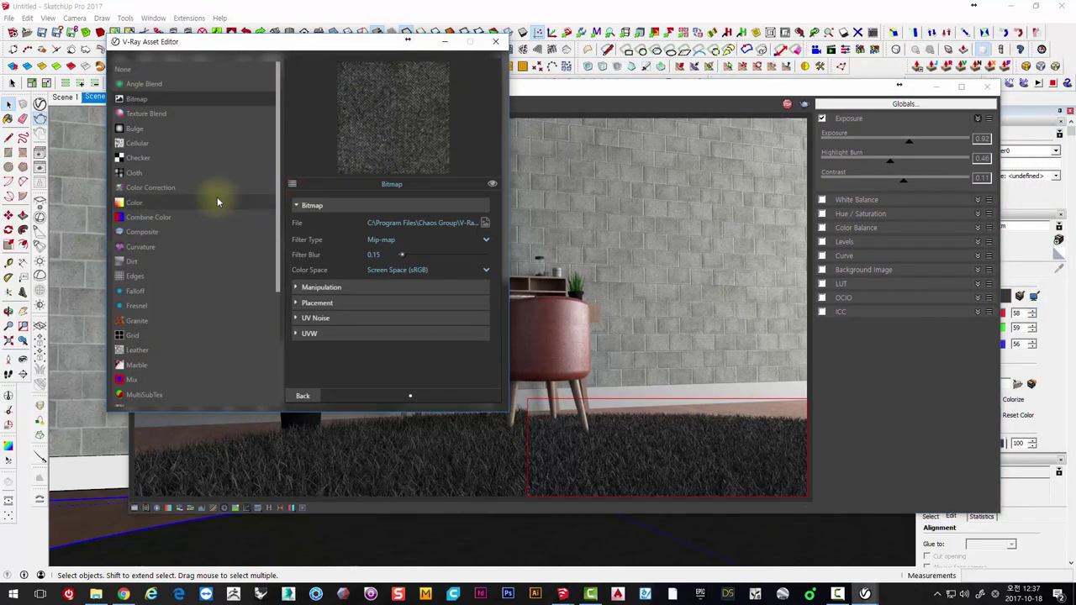
pyautogui.click(444, 224)
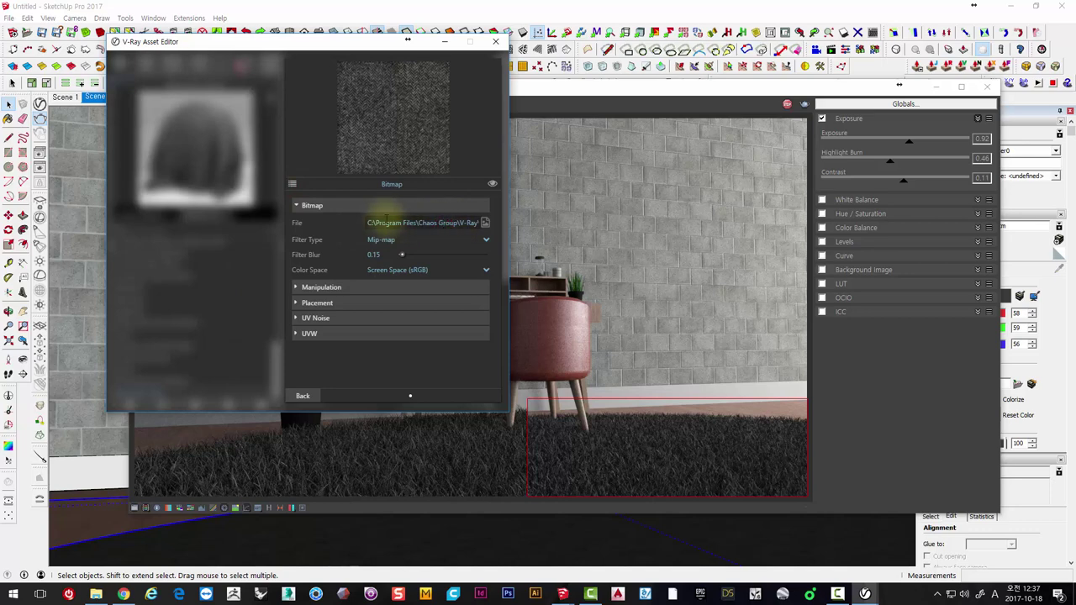
pyautogui.click(298, 396)
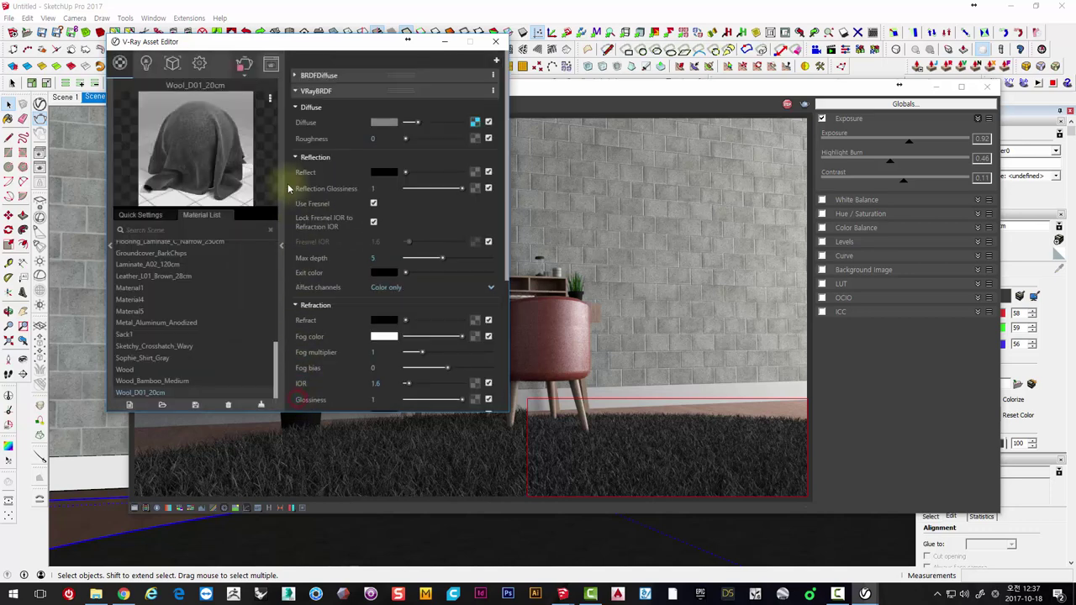
pyautogui.click(474, 122)
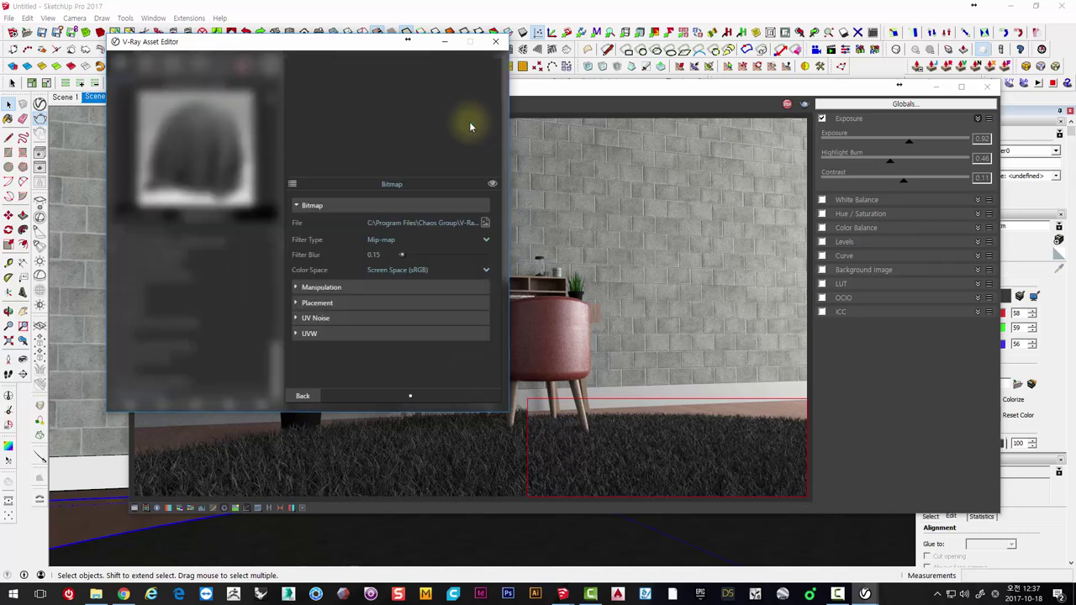
pyautogui.click(292, 183)
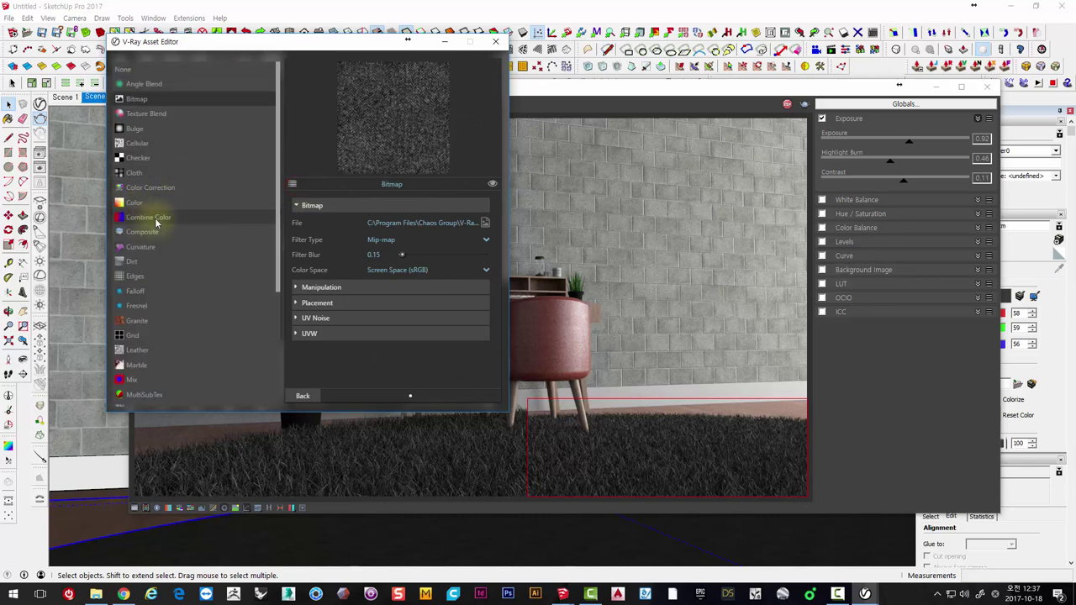
pyautogui.click(153, 190)
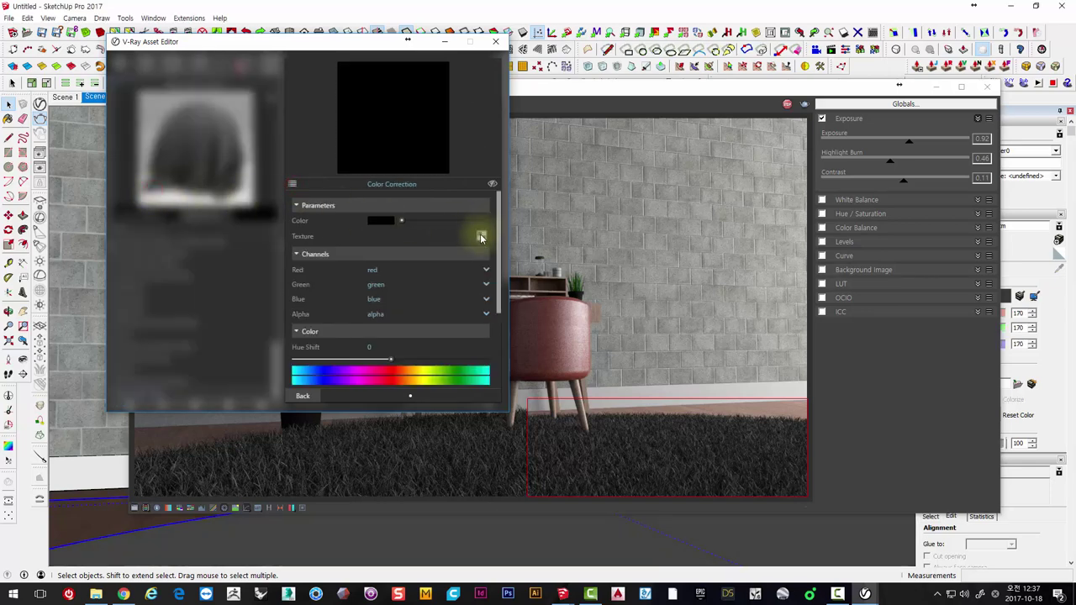
pyautogui.click(481, 238)
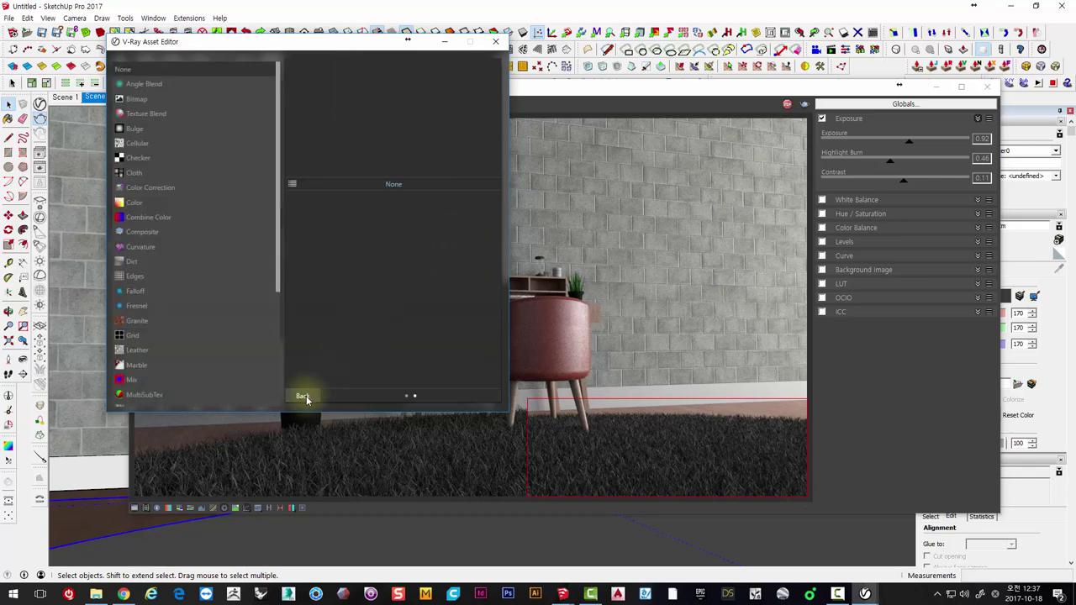
pyautogui.click(160, 101)
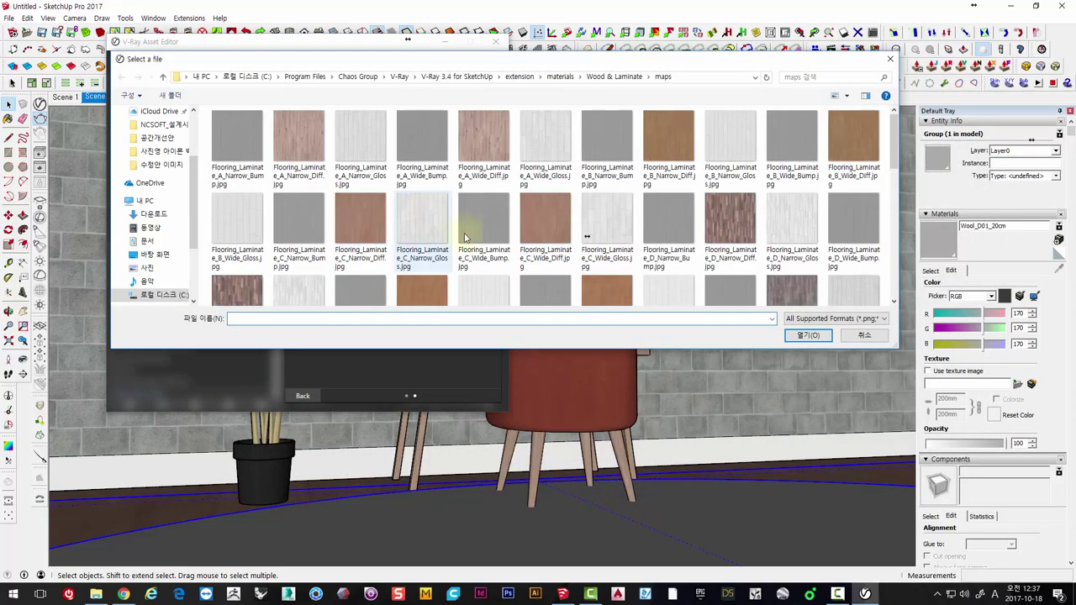
# Load Wool_C_Diff.jpg from materials > Fabric > maps as the Color Correction bitmap
pyautogui.scroll(-3, 589, 240)
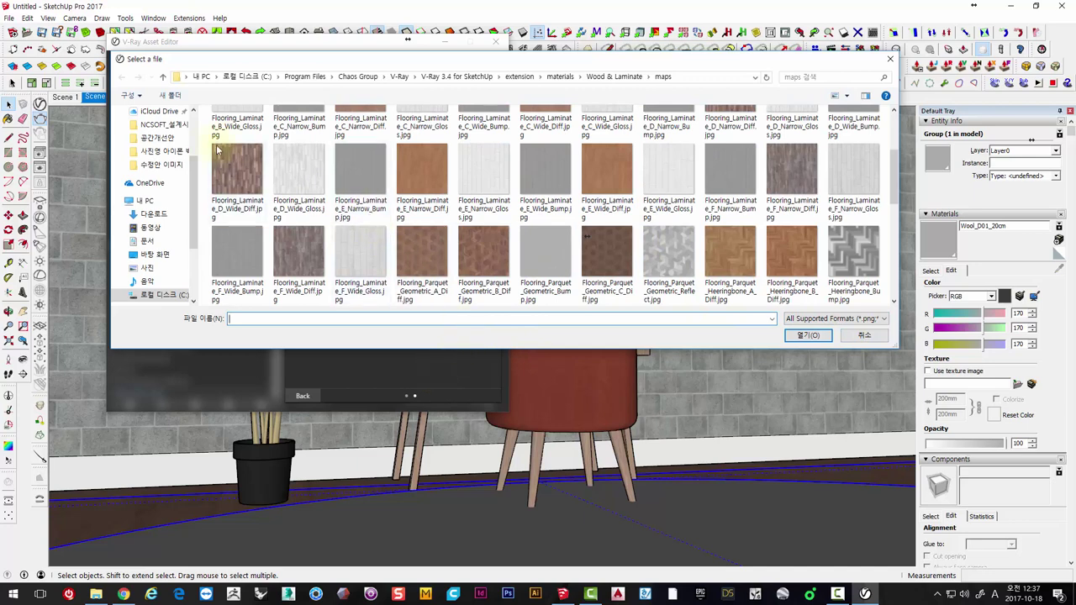
pyautogui.click(560, 77)
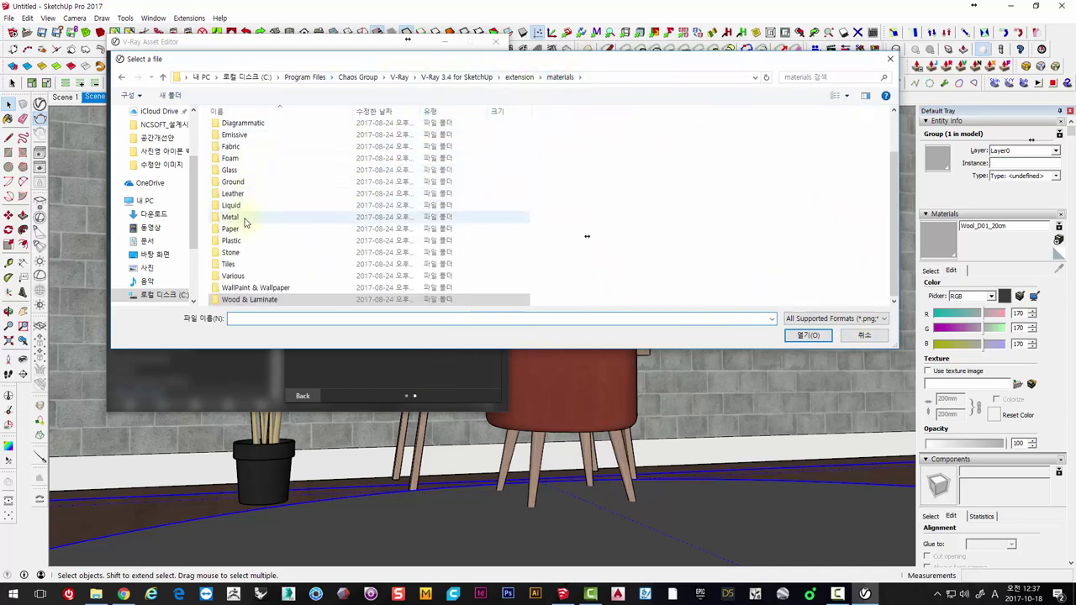
pyautogui.doubleClick(237, 148)
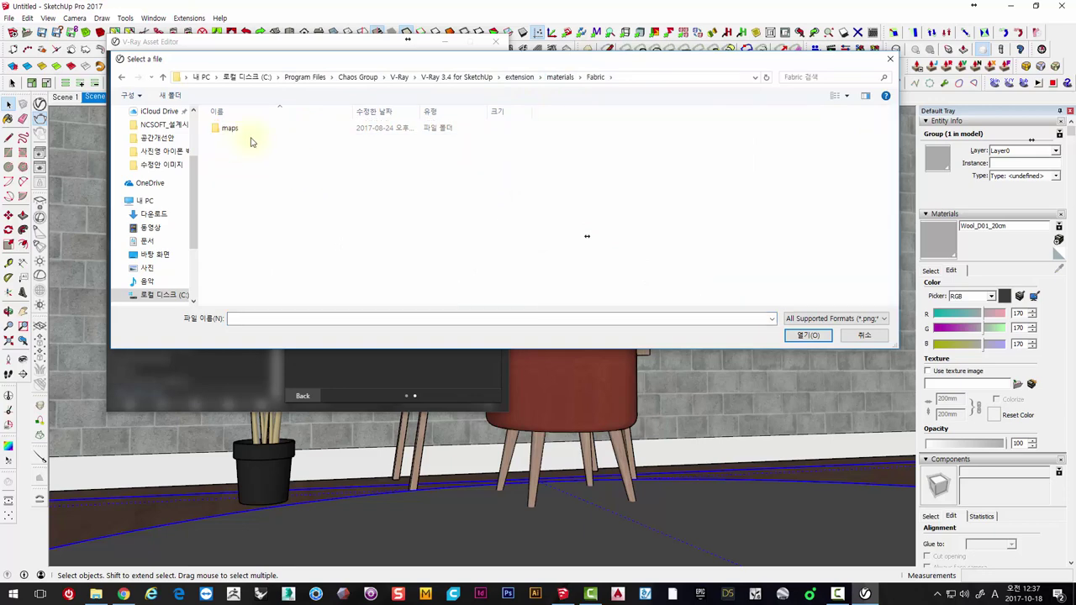
pyautogui.doubleClick(231, 127)
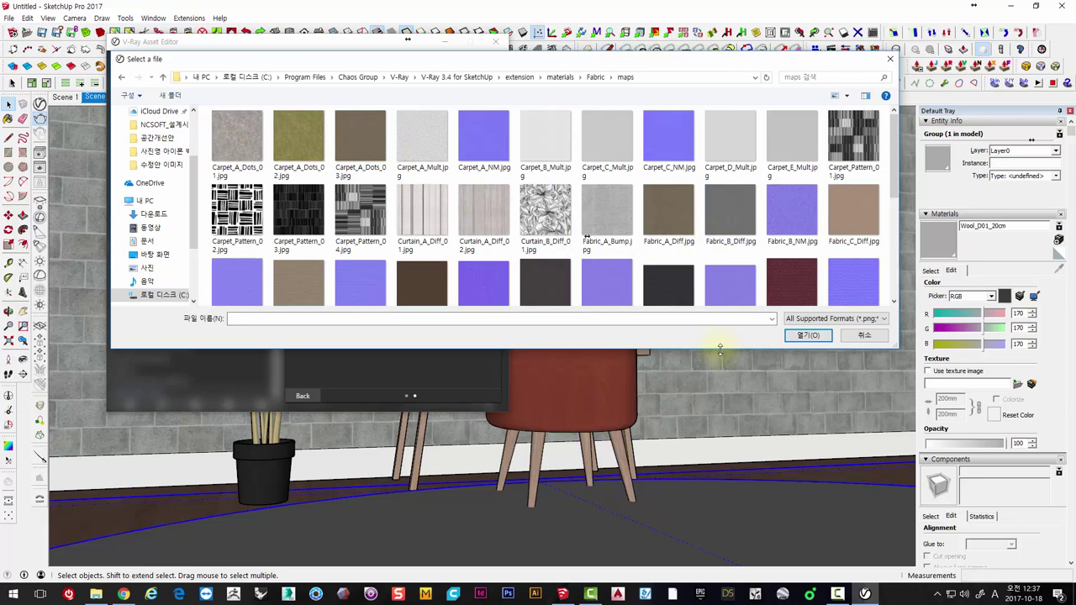
pyautogui.moveTo(726, 350); pyautogui.dragTo(723, 515)
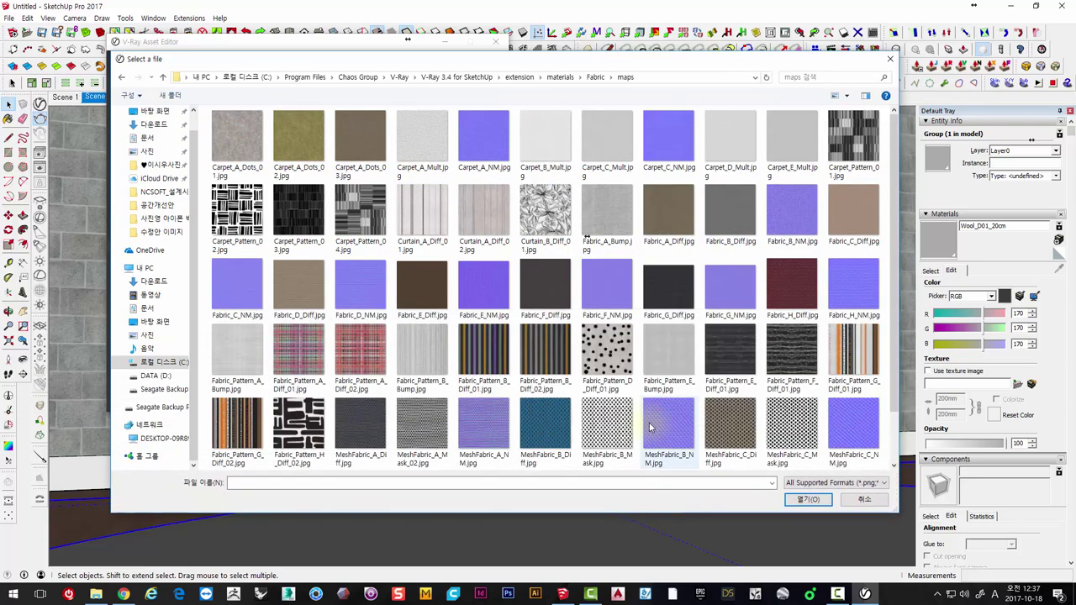
pyautogui.scroll(-1, 651, 413)
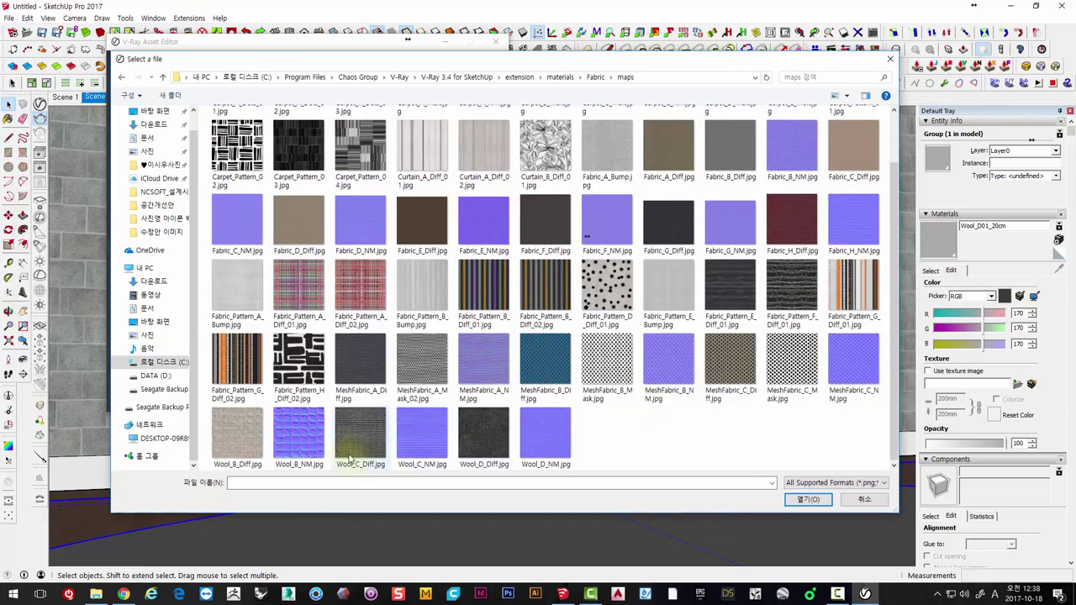
pyautogui.click(374, 429)
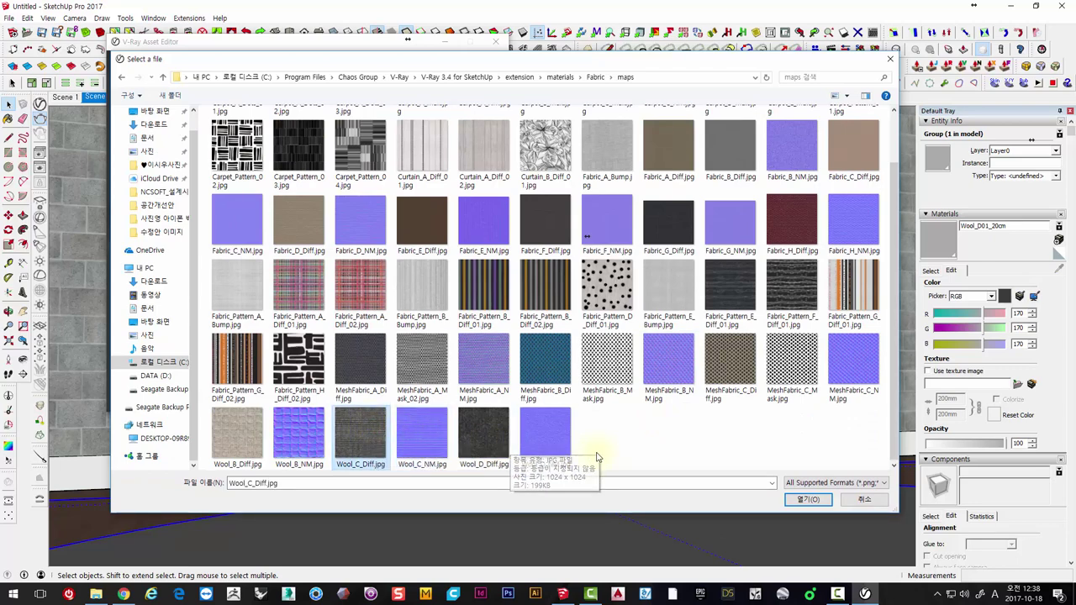
pyautogui.click(817, 501)
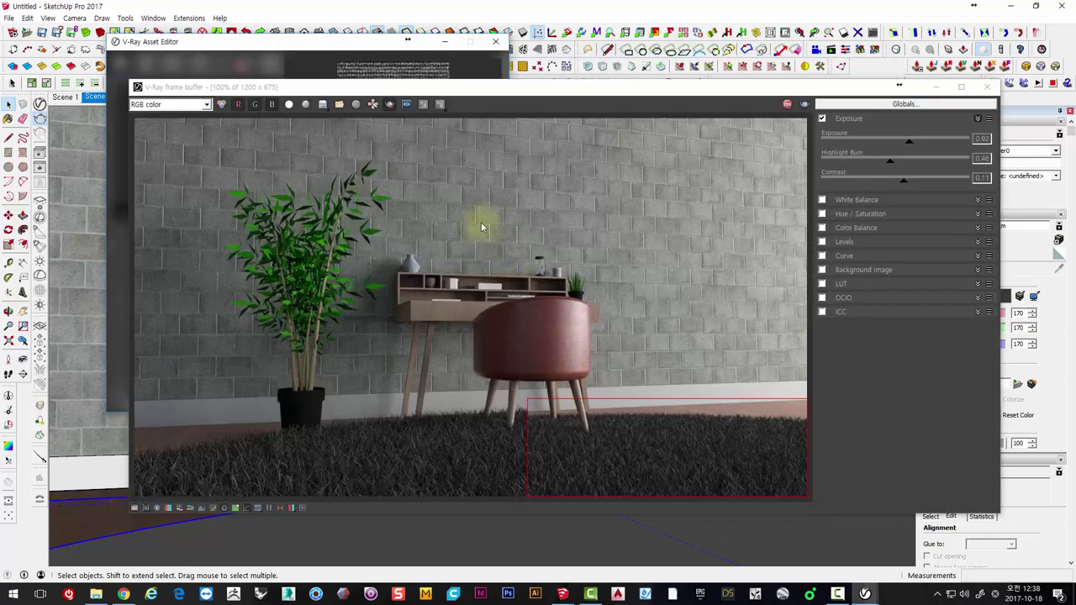
pyautogui.moveTo(339, 44); pyautogui.dragTo(320, 46)
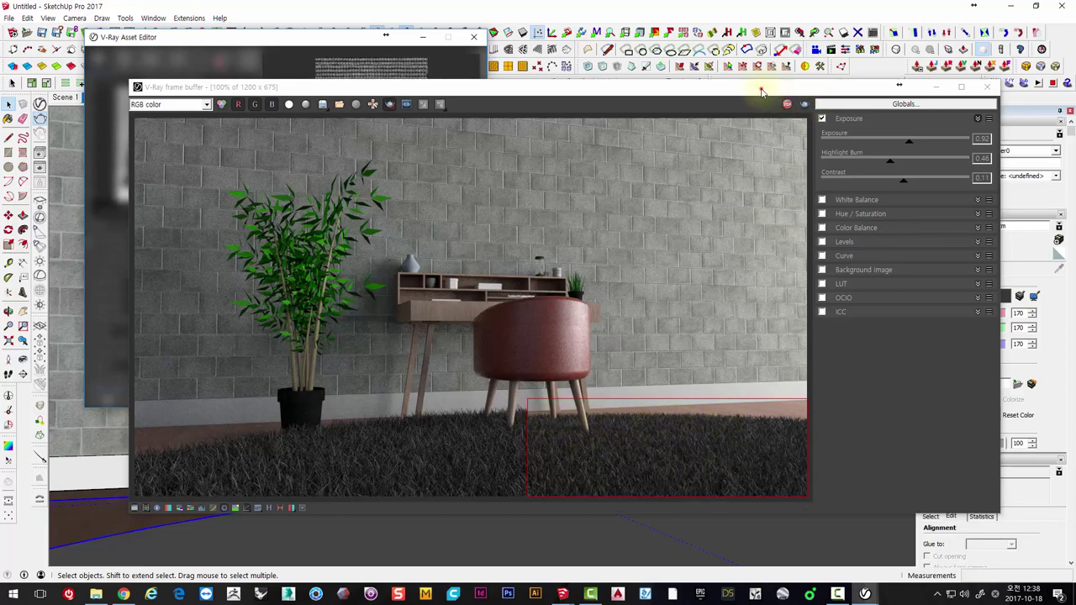
pyautogui.moveTo(762, 90); pyautogui.dragTo(755, 121)
pyautogui.moveTo(348, 41)
pyautogui.mouseDown()
pyautogui.moveTo(387, 40)
pyautogui.moveTo(360, 41)
pyautogui.mouseUp()
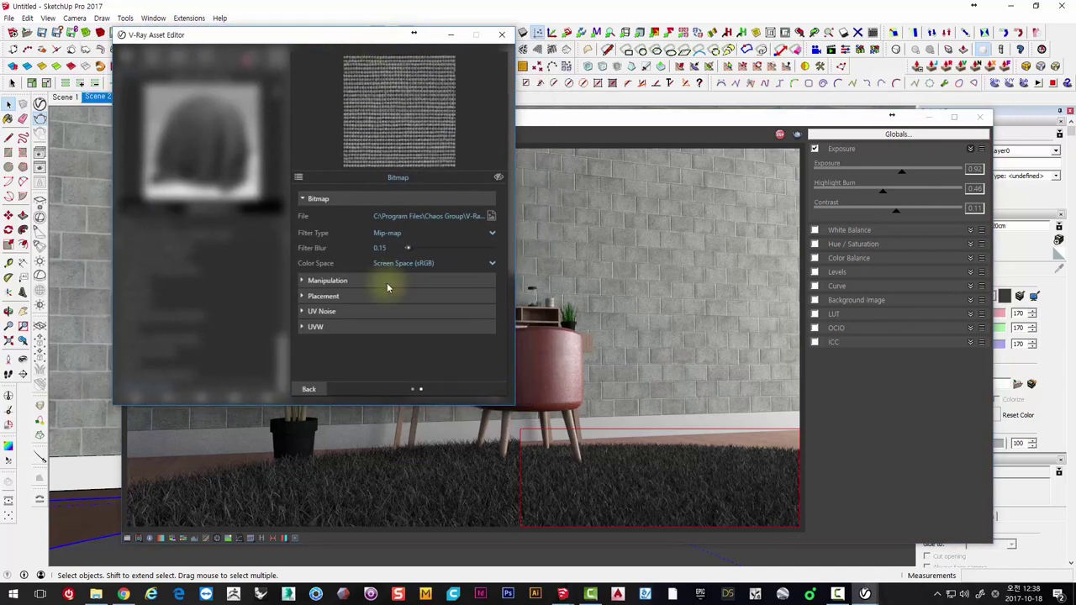
# Set the color correction brightness to 0.455 and contrast to 1.34
pyautogui.click(320, 392)
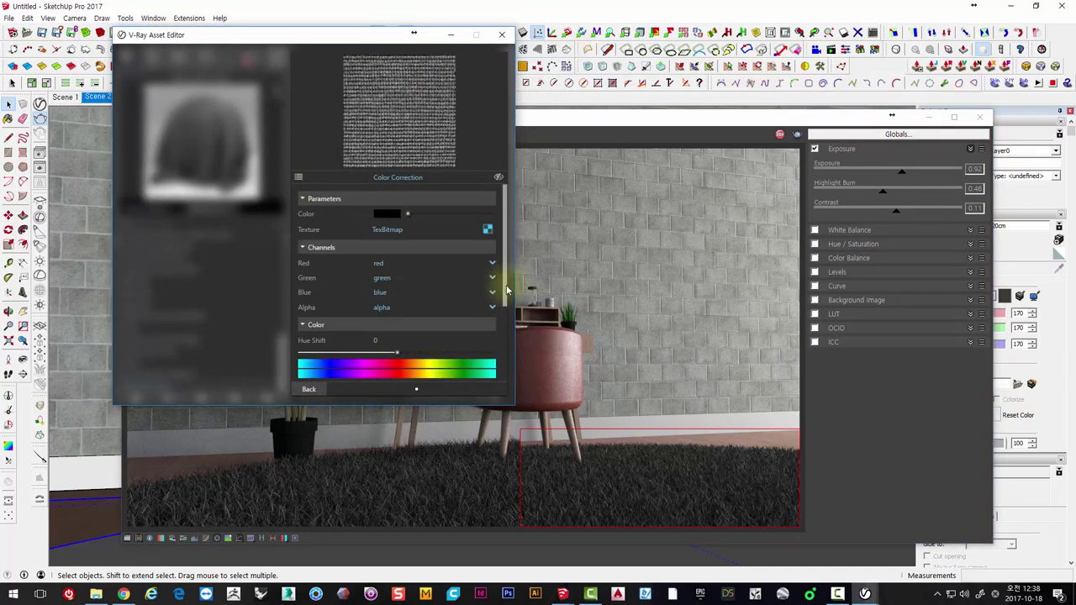
pyautogui.moveTo(504, 300); pyautogui.dragTo(500, 377)
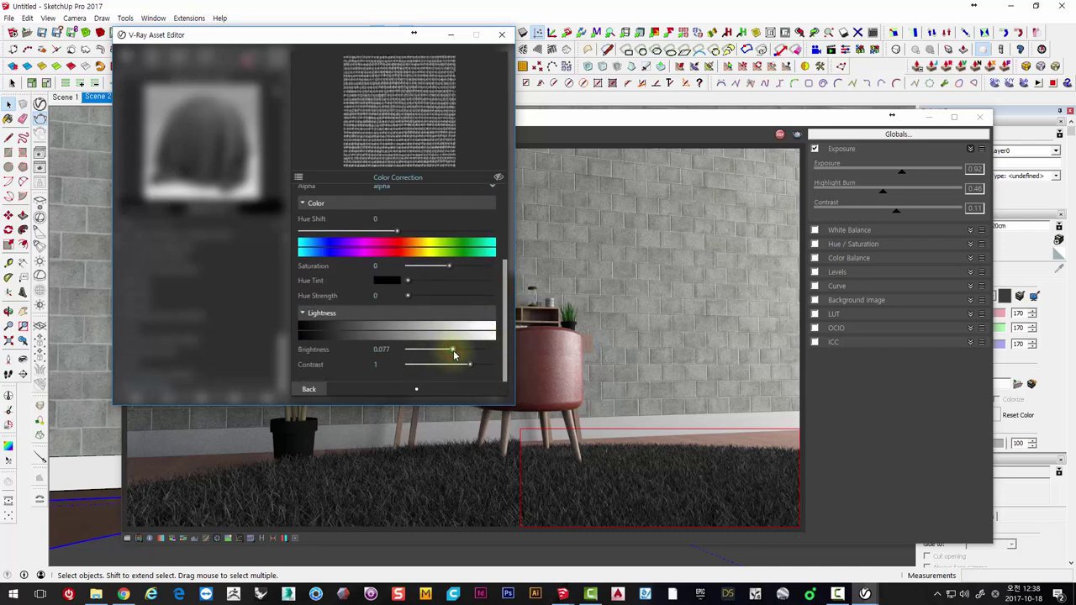
pyautogui.moveTo(454, 354); pyautogui.dragTo(463, 359)
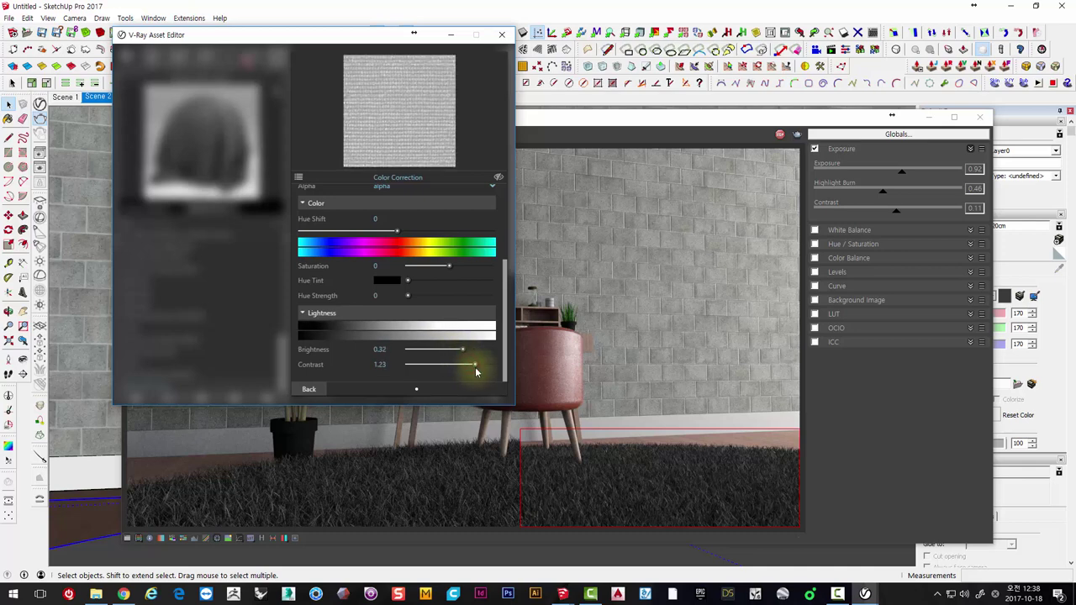
pyautogui.moveTo(475, 368); pyautogui.dragTo(478, 365)
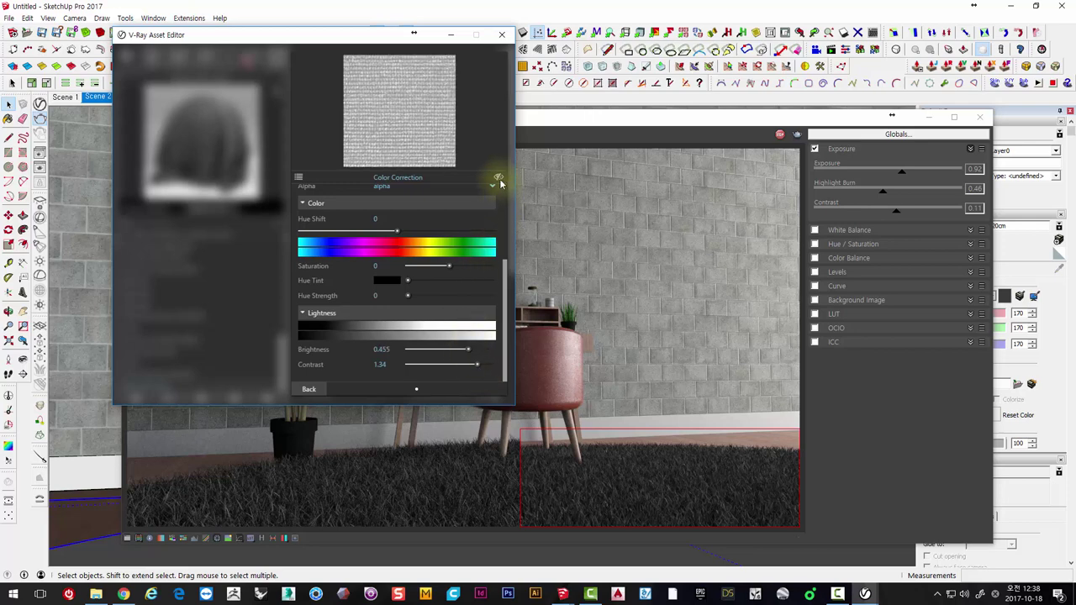
# Toggle Show in Viewport on and off, then return to the Wool_D01_20cm settings
pyautogui.click(498, 180)
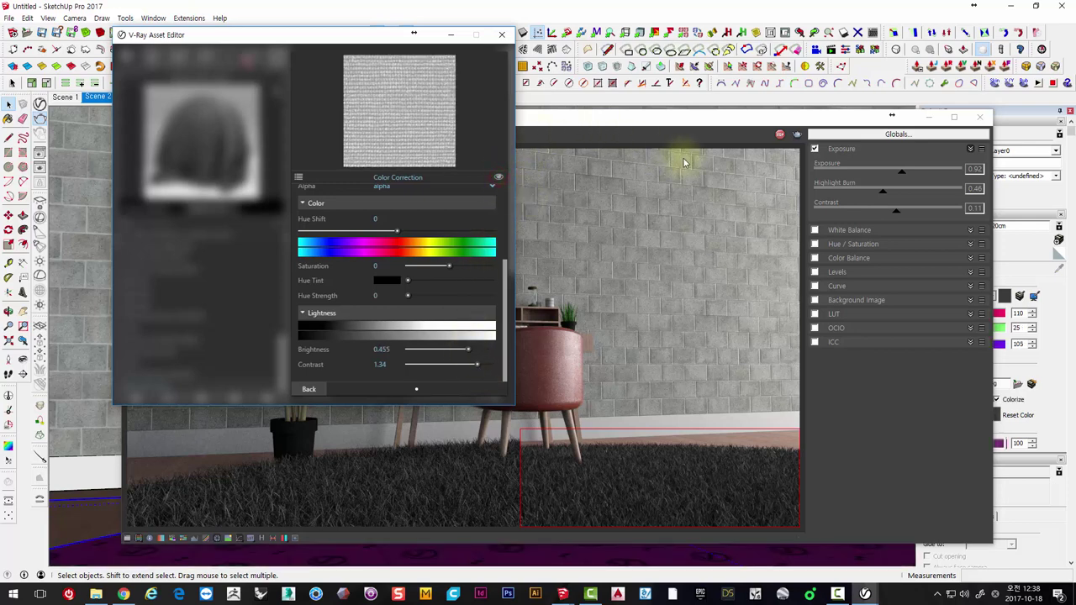
pyautogui.click(499, 177)
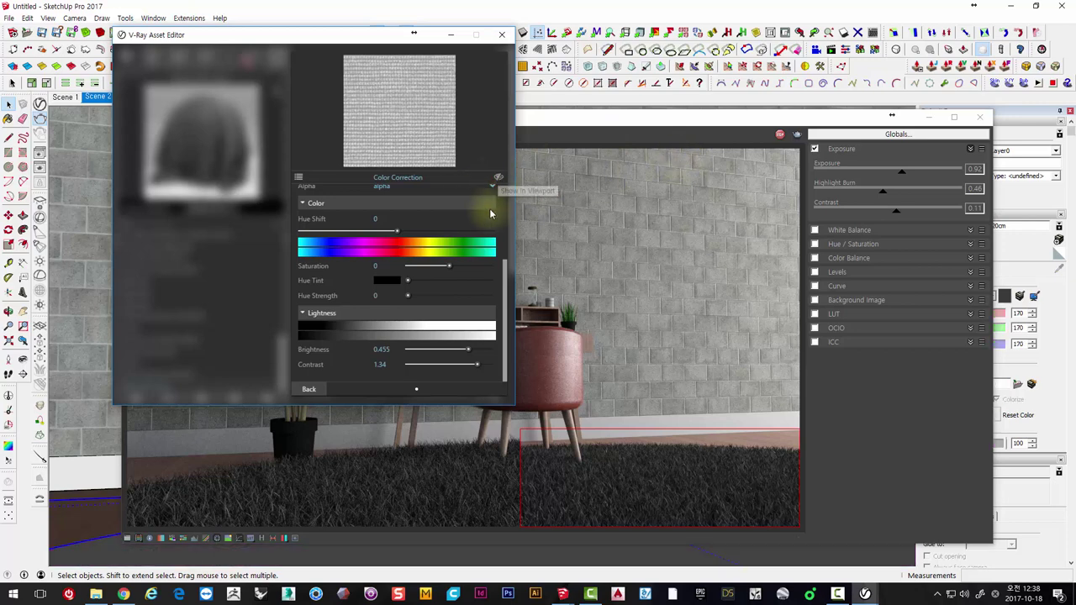
pyautogui.scroll(3, 426, 235)
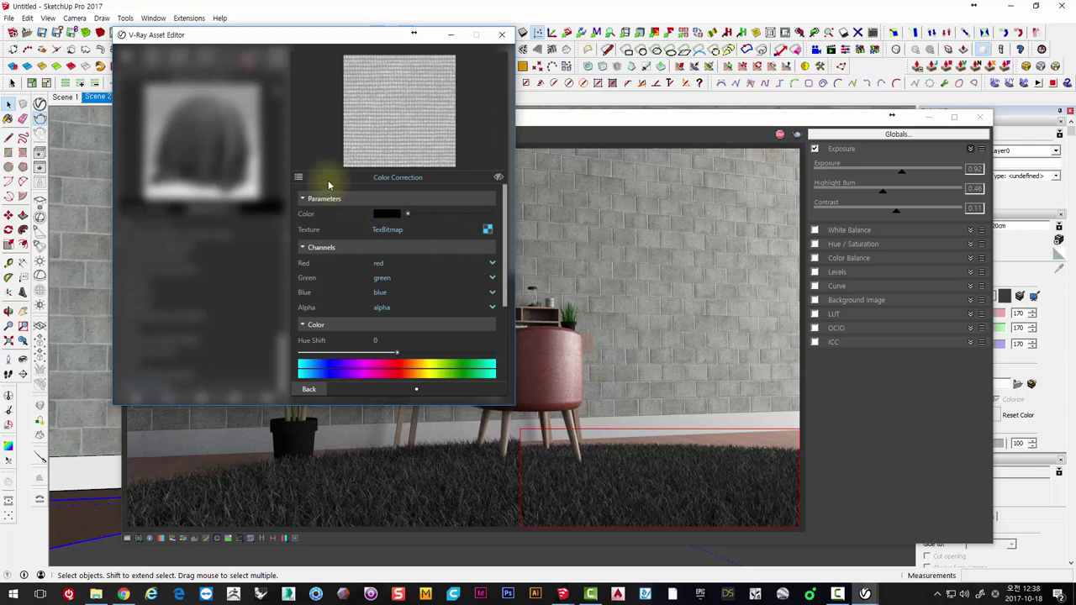
pyautogui.click(309, 390)
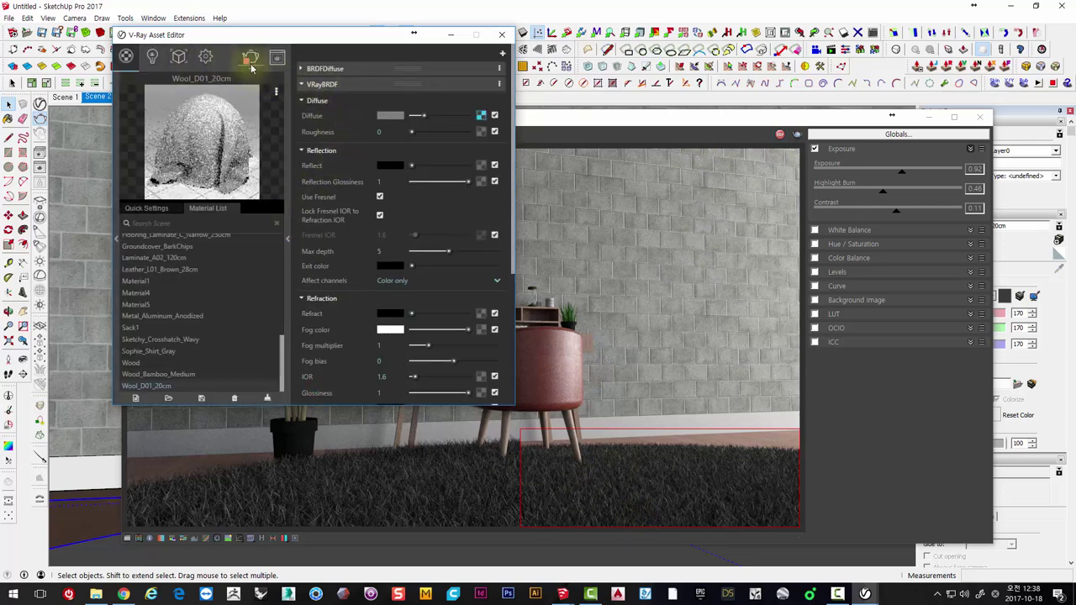
# Set the VRayFur Length to 1 in the Geometry settings
pyautogui.click(202, 58)
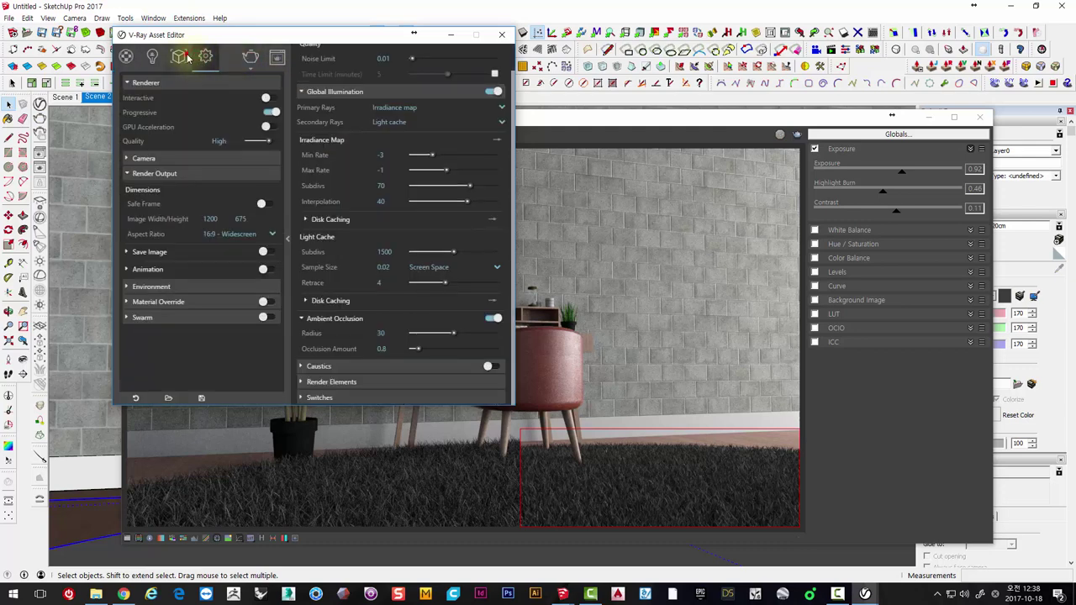
pyautogui.click(179, 56)
pyautogui.click(379, 85)
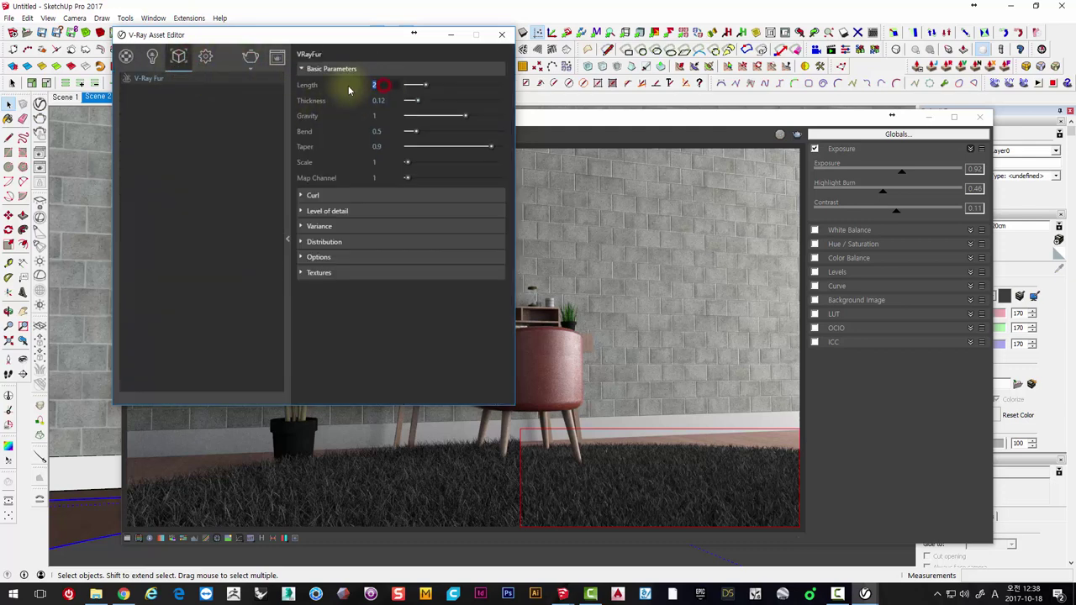
pyautogui.moveTo(311, 101)
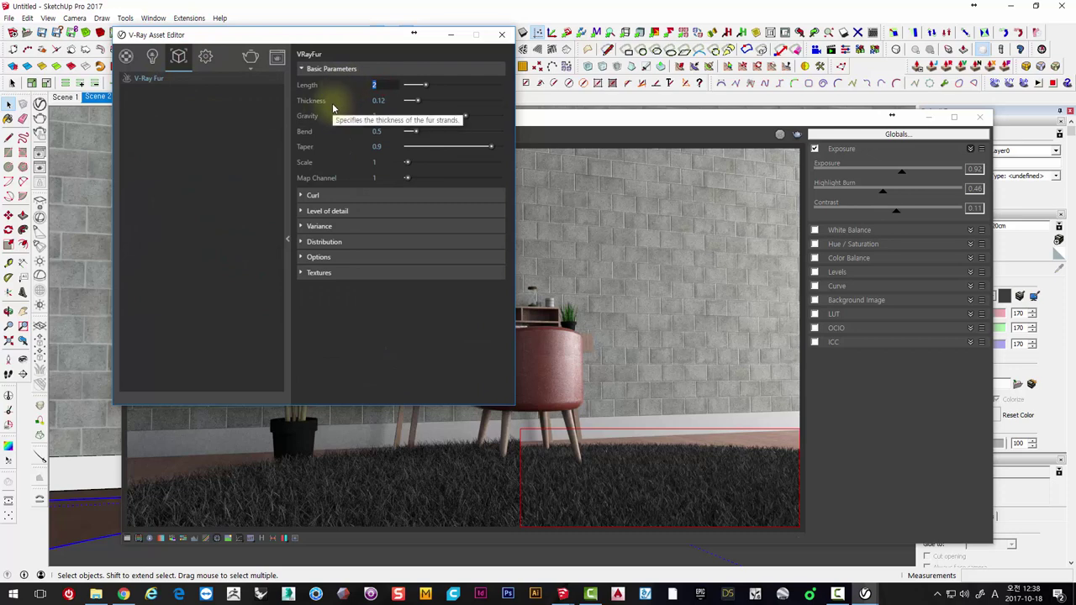
pyautogui.write('1')
pyautogui.press('Return')
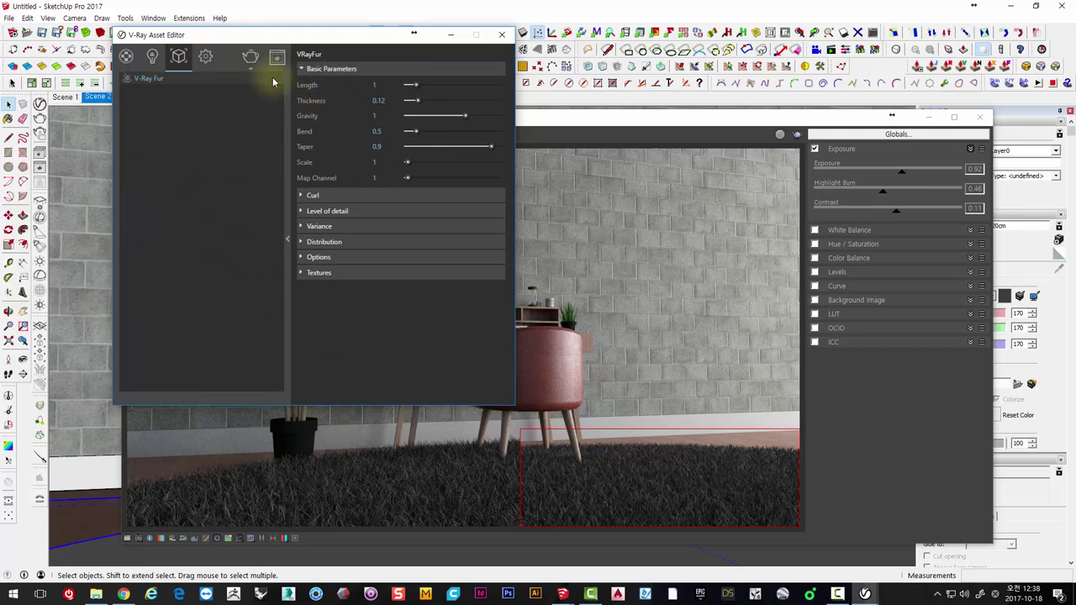
# Run a test render, stop it, and minimize the frame buffer
pyautogui.click(250, 59)
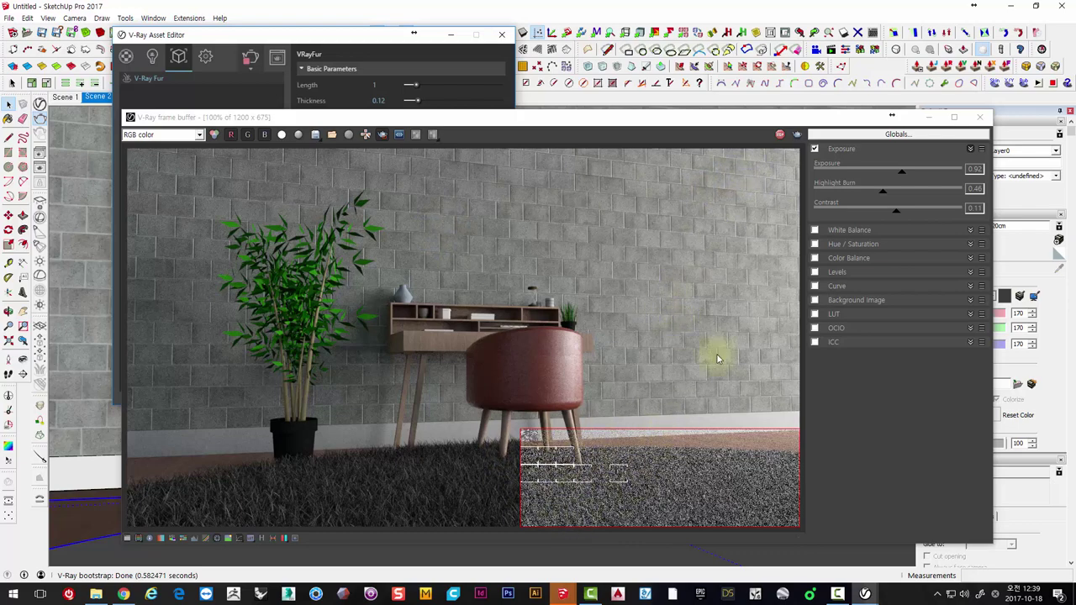
pyautogui.click(781, 134)
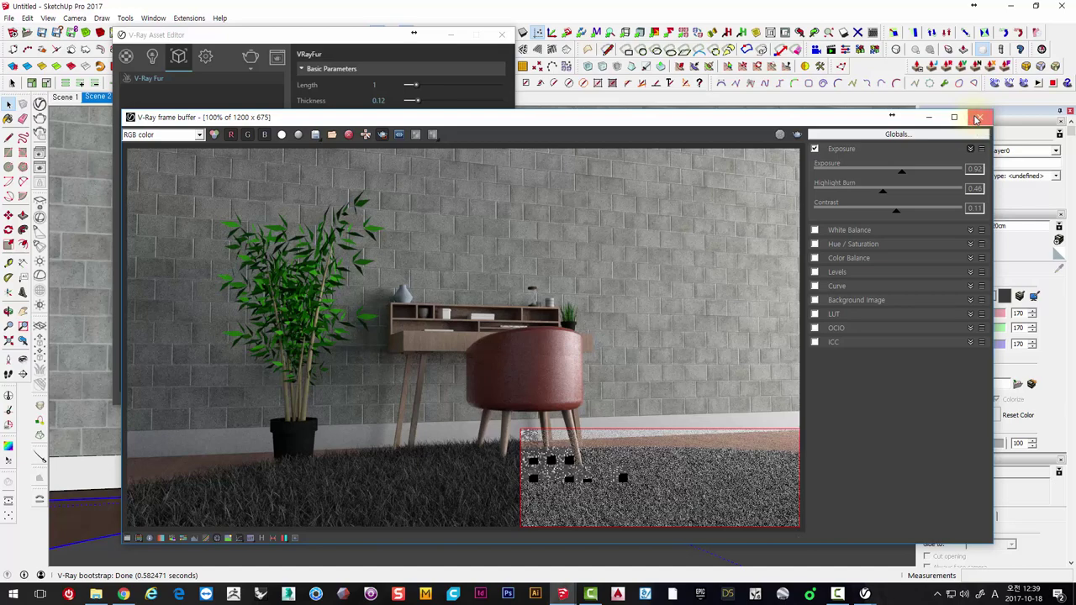
pyautogui.click(932, 117)
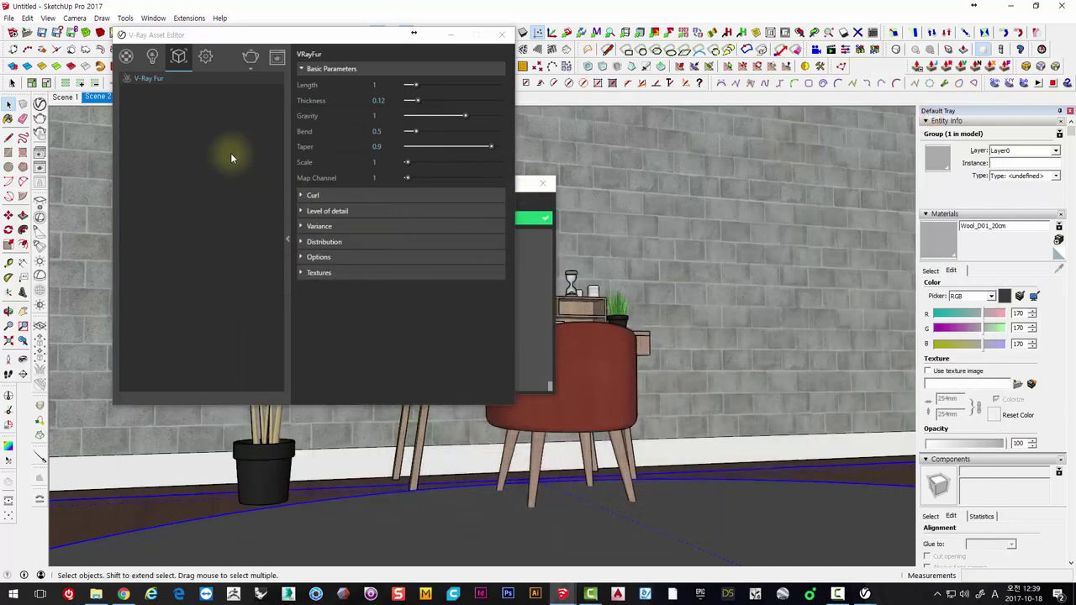
# Set the VRayFur Length back to 4
pyautogui.click(382, 84)
pyautogui.write('4')
pyautogui.press('Return')
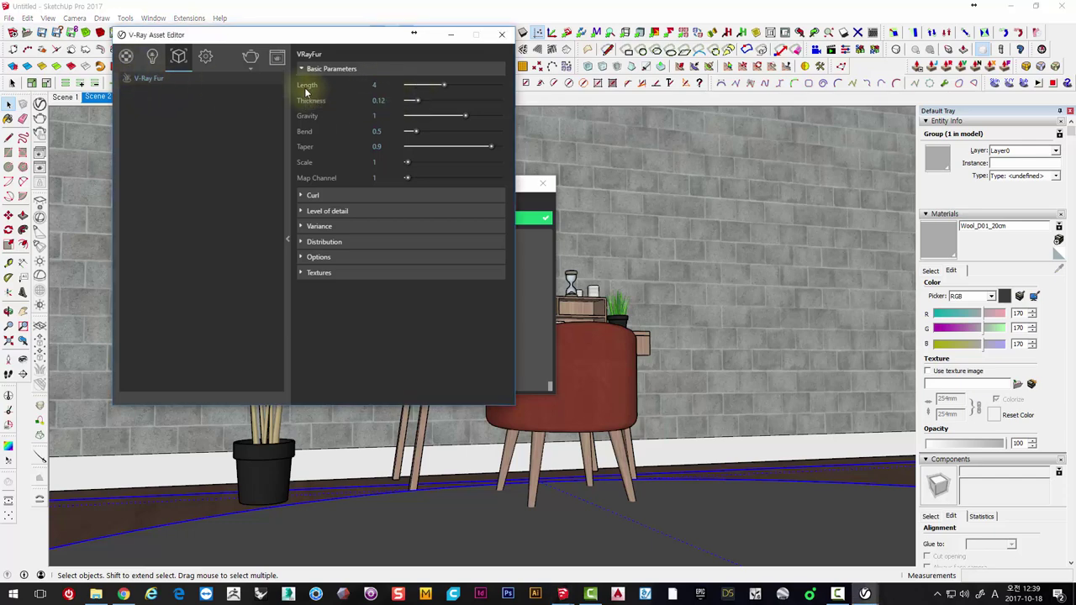
# Add Grass_C_200cm from the library's Ground category to the scene materials
pyautogui.click(126, 57)
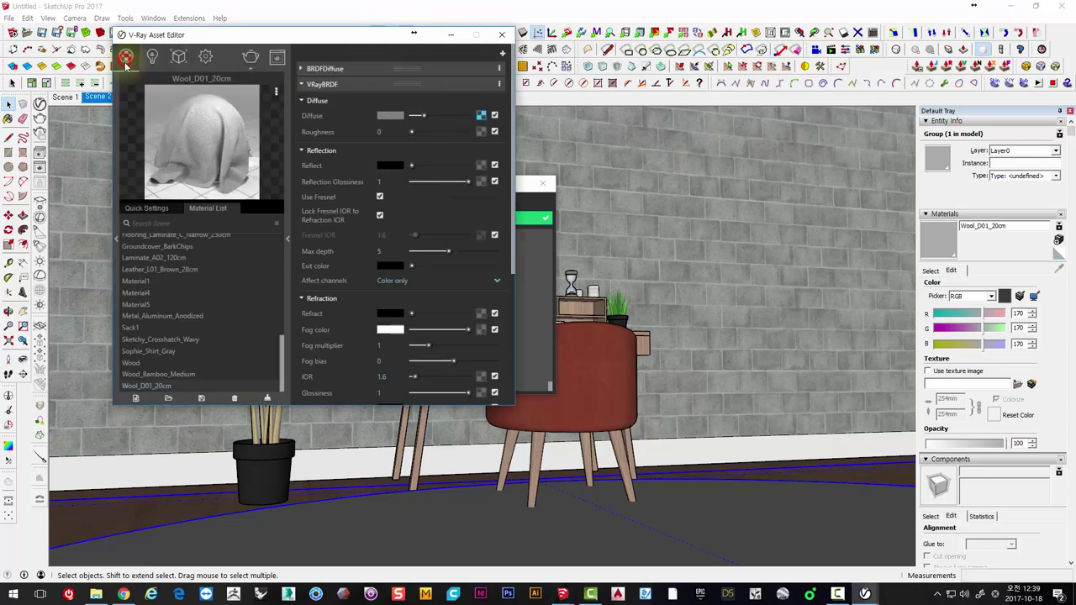
pyautogui.click(137, 211)
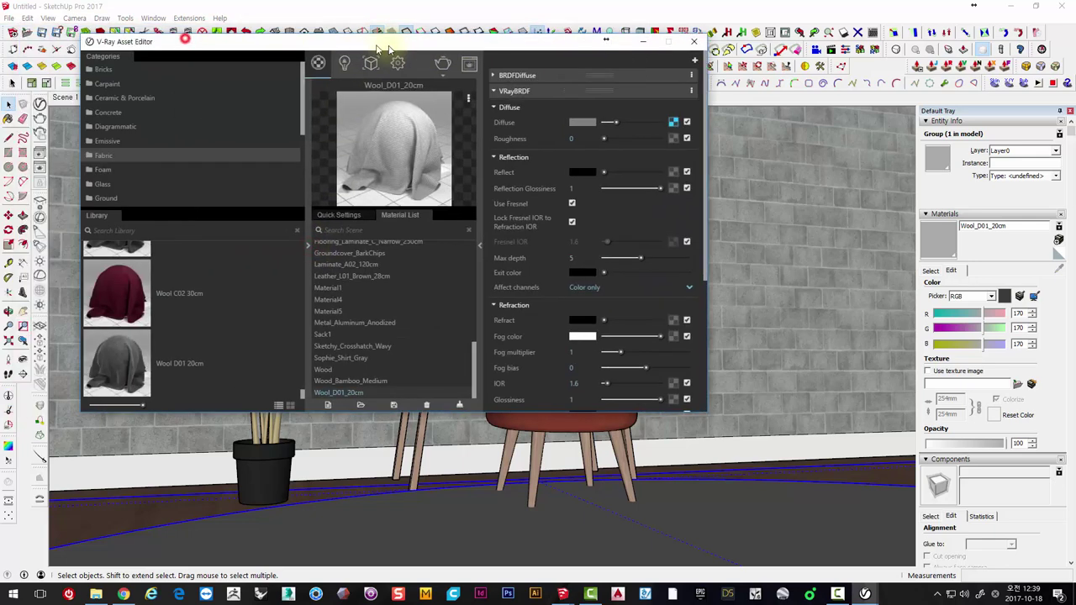
pyautogui.scroll(-3, 126, 168)
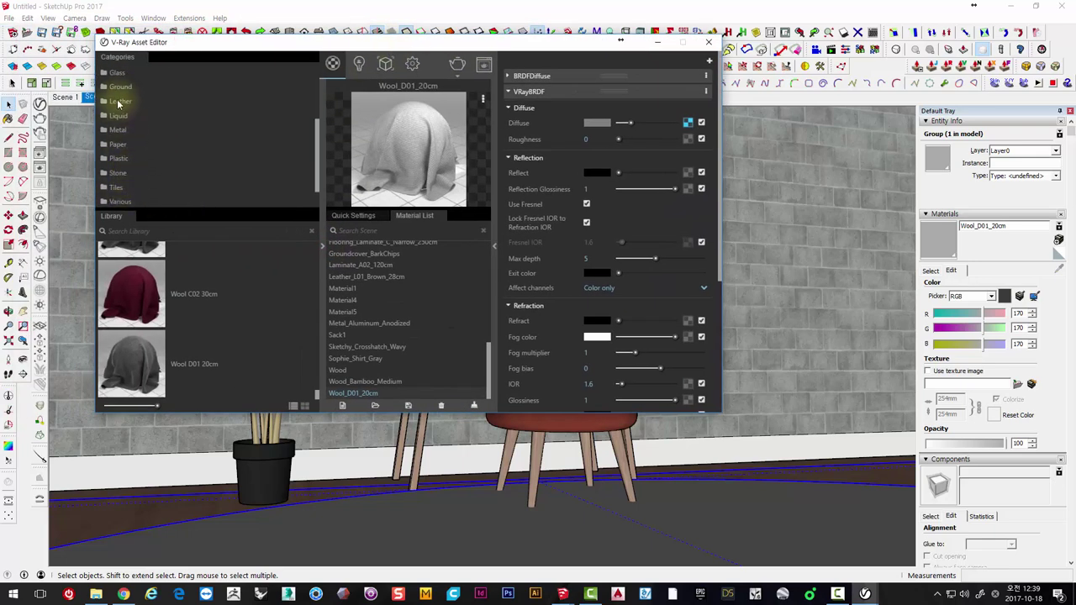
pyautogui.click(117, 88)
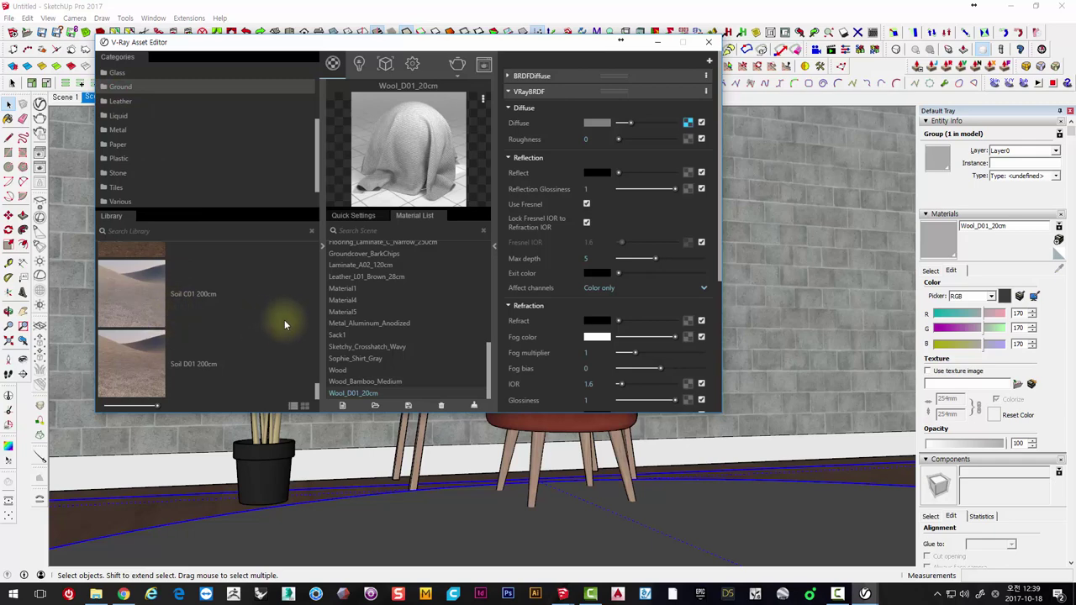
pyautogui.scroll(2, 208, 382)
pyautogui.scroll(2, 204, 372)
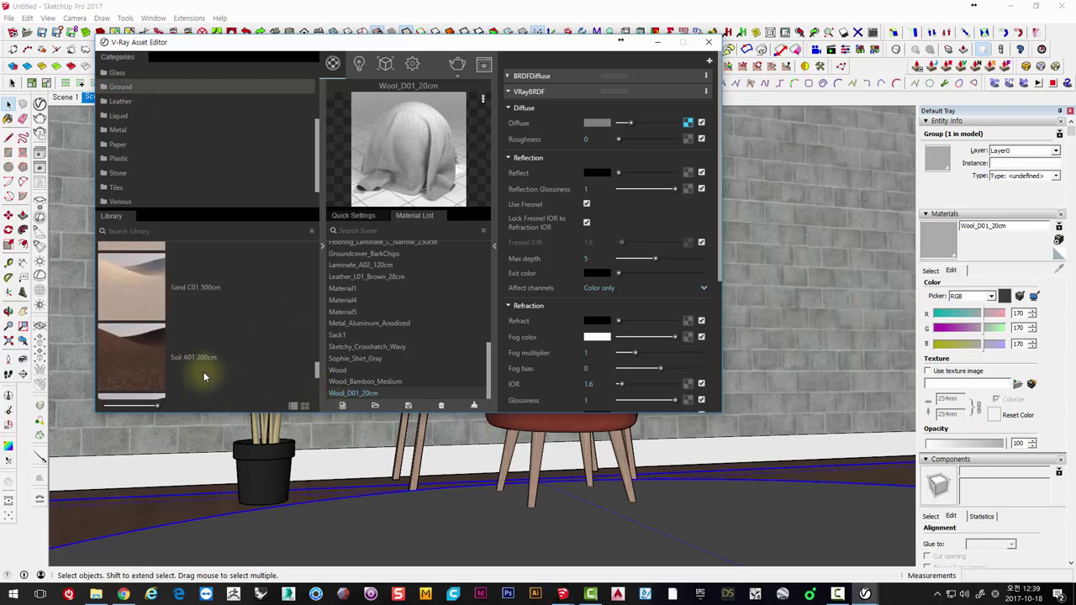
pyautogui.scroll(2, 190, 361)
pyautogui.scroll(2, 181, 361)
pyautogui.scroll(2, 177, 355)
pyautogui.scroll(2, 169, 347)
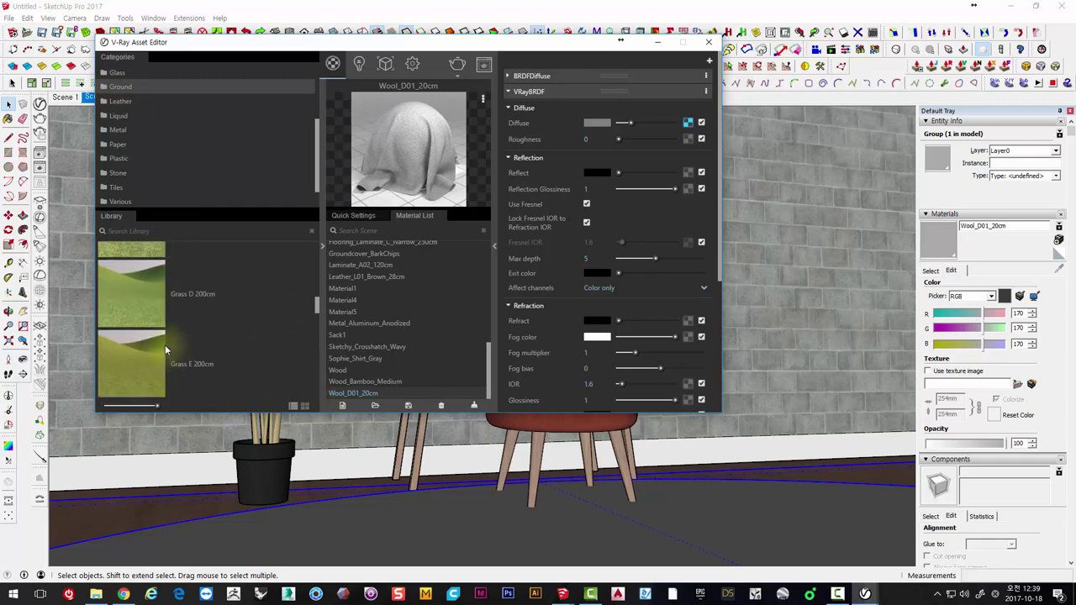
pyautogui.scroll(2, 160, 328)
pyautogui.scroll(2, 126, 316)
pyautogui.scroll(1, 105, 326)
pyautogui.scroll(1, 149, 299)
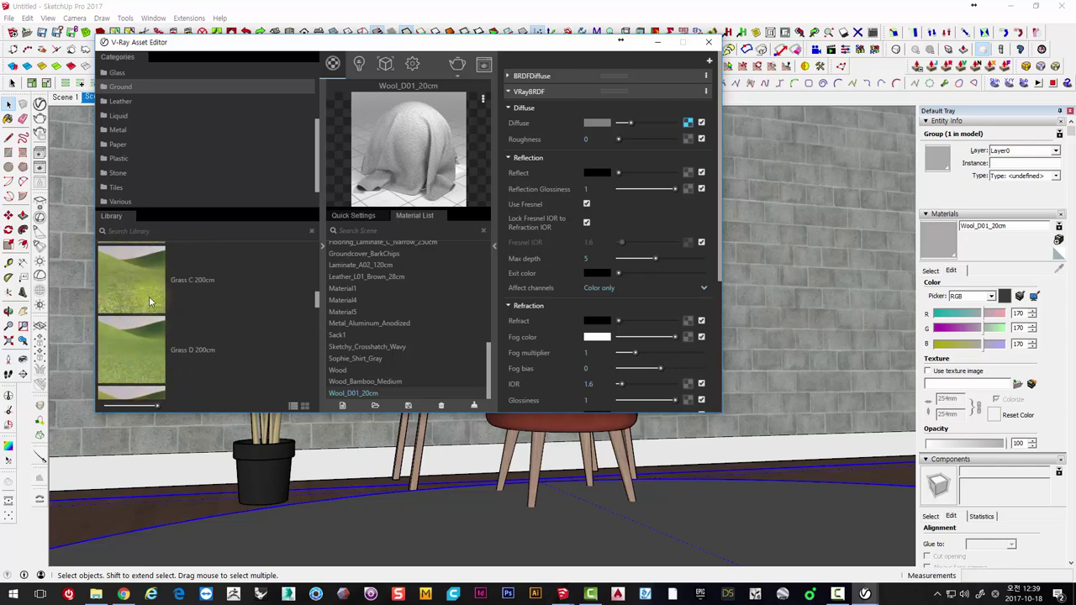
pyautogui.scroll(1, 194, 286)
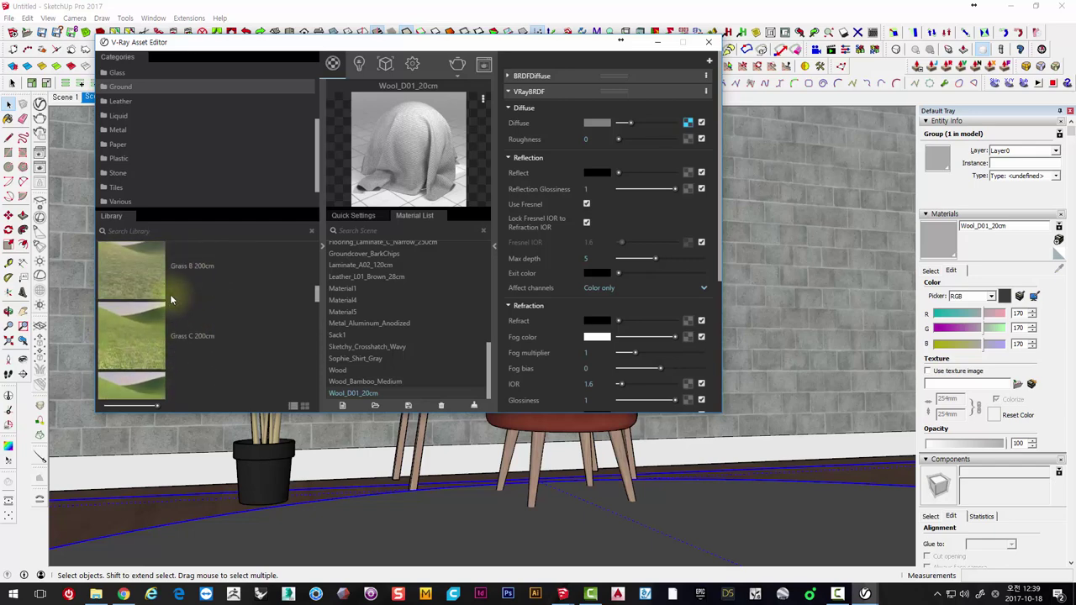
pyautogui.click(143, 337)
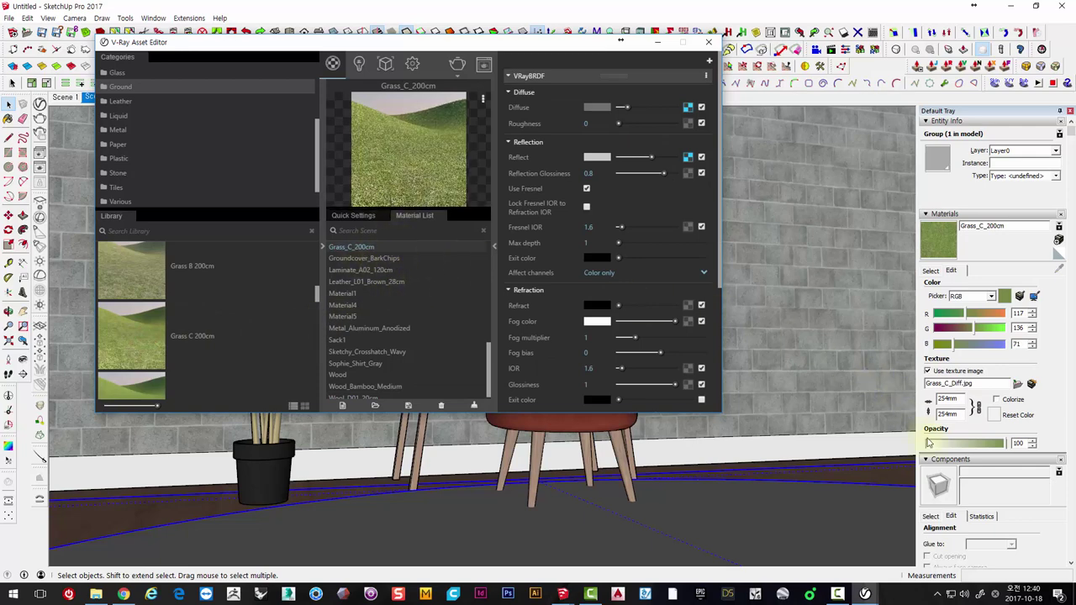
# Apply the Grass_C_200cm material to the selected rug
pyautogui.doubleClick(947, 398)
pyautogui.write('2000')
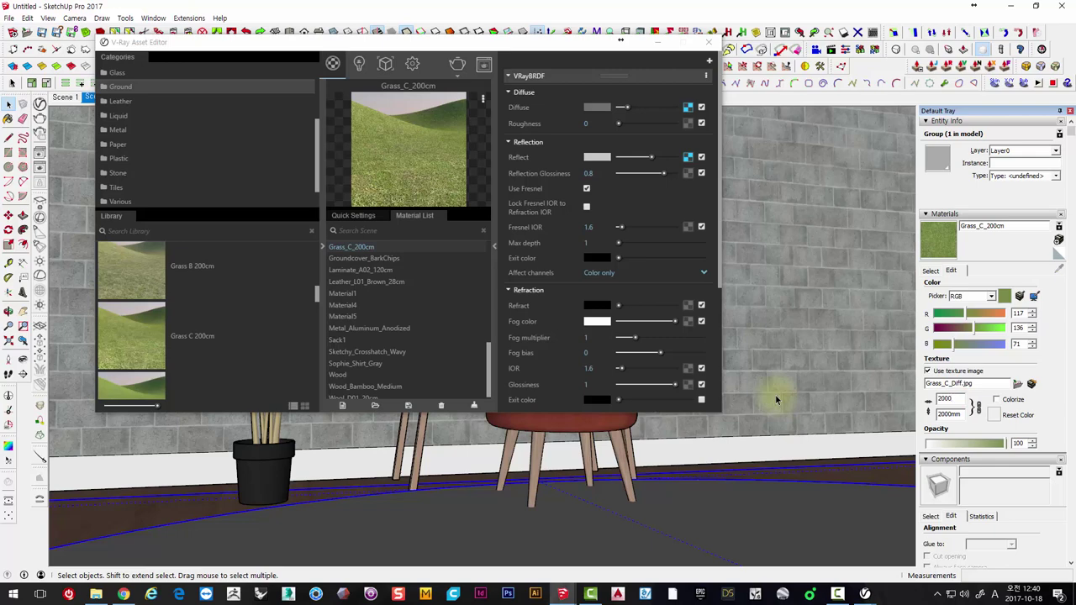
pyautogui.rightClick(363, 249)
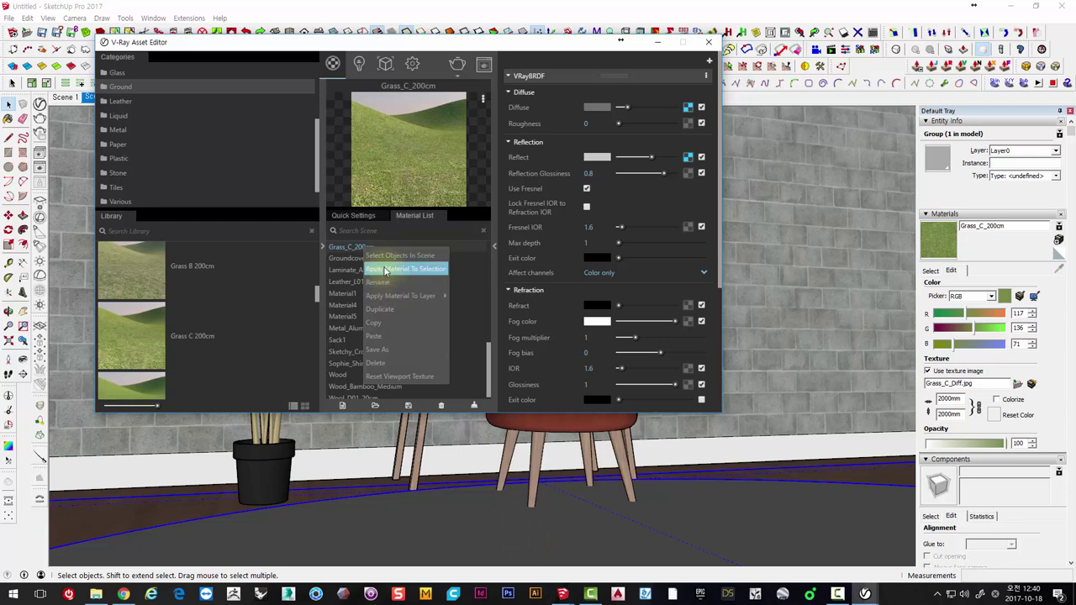
pyautogui.click(386, 269)
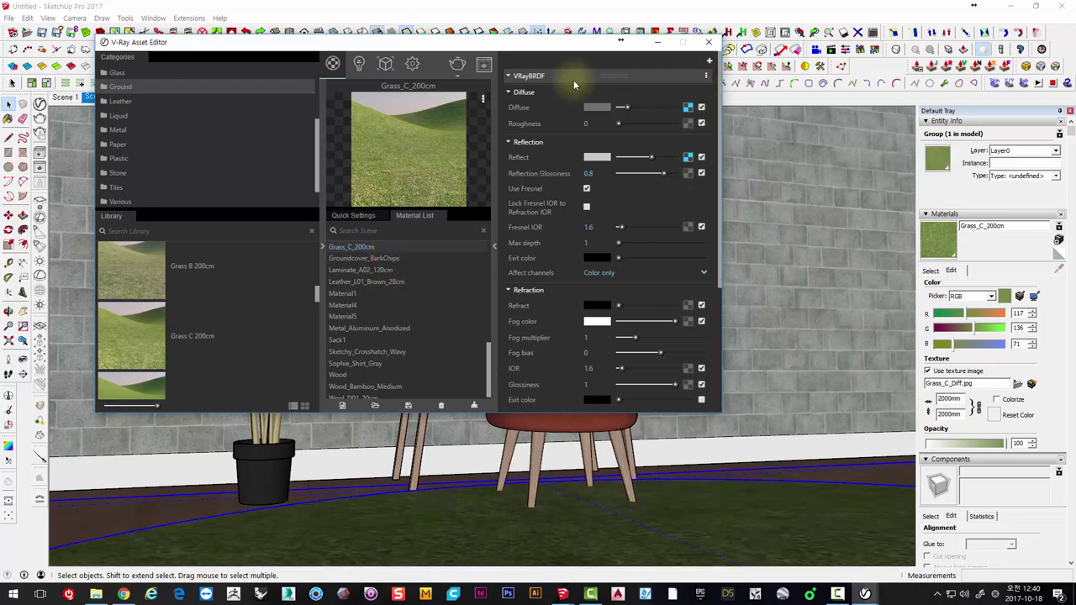
# Render a region spanning the whole rug strip in the frame buffer
pyautogui.click(481, 66)
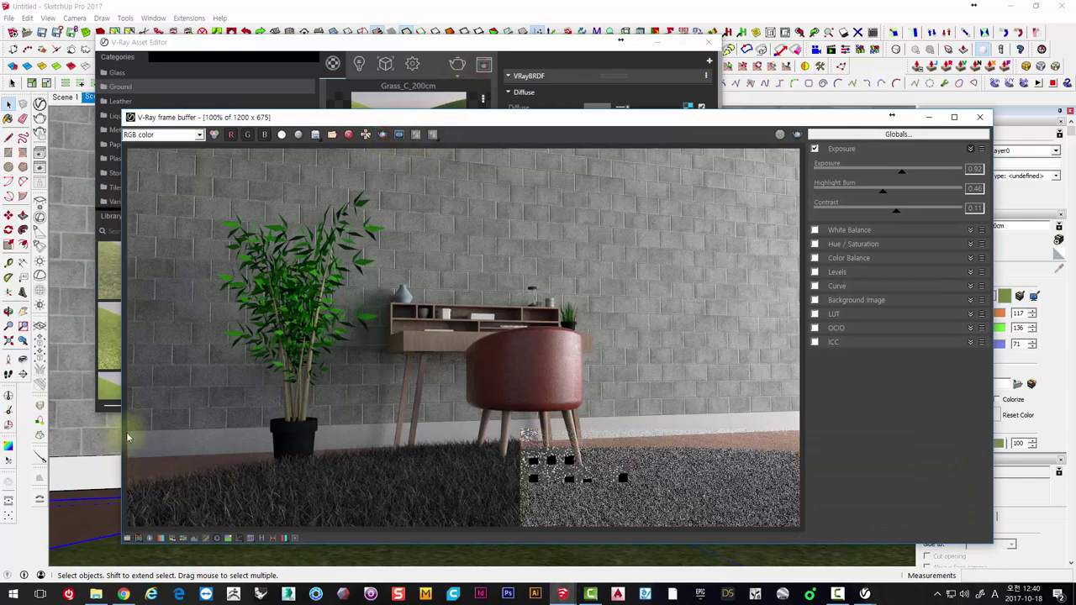
pyautogui.click(387, 136)
pyautogui.moveTo(126, 443); pyautogui.dragTo(914, 594)
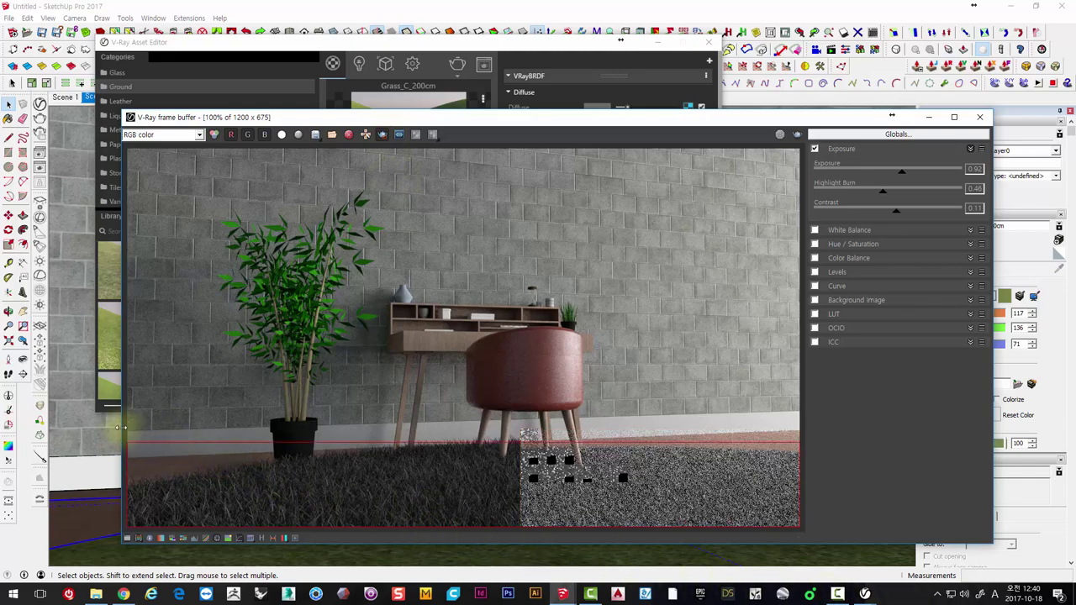
pyautogui.moveTo(124, 430); pyautogui.dragTo(925, 593)
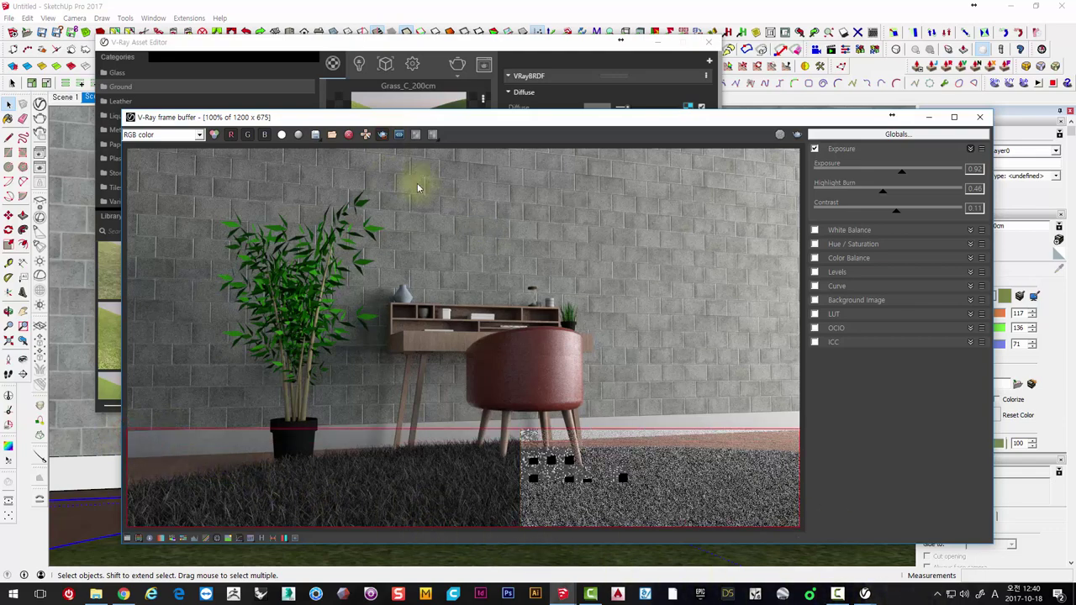
pyautogui.click(797, 137)
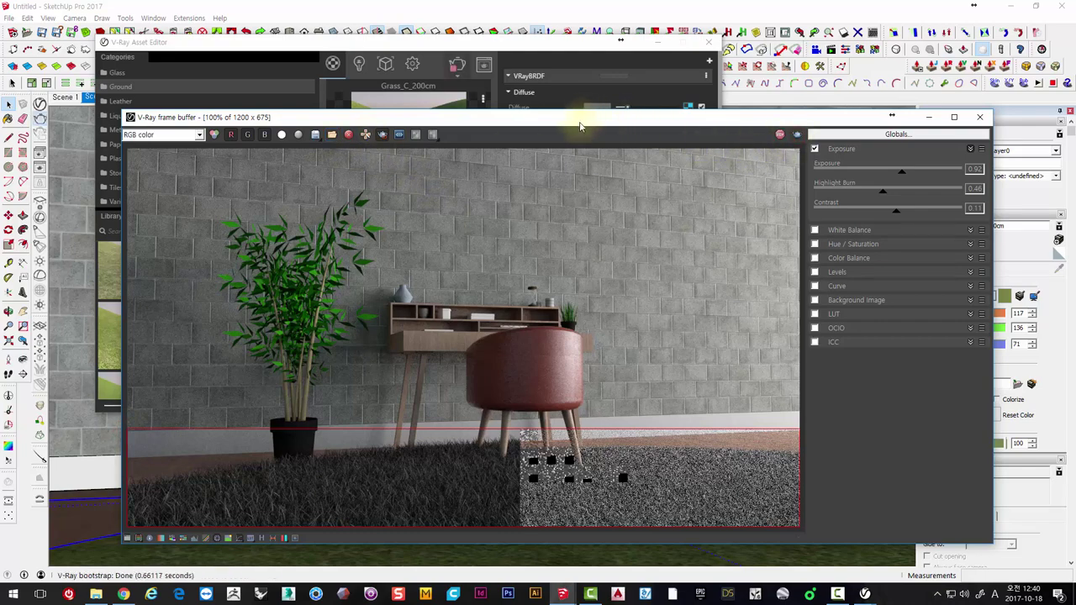
# Move the frame buffer, close the V-Ray Progress Window, and zoom in and out on the grass render
pyautogui.moveTo(582, 121); pyautogui.dragTo(560, 93)
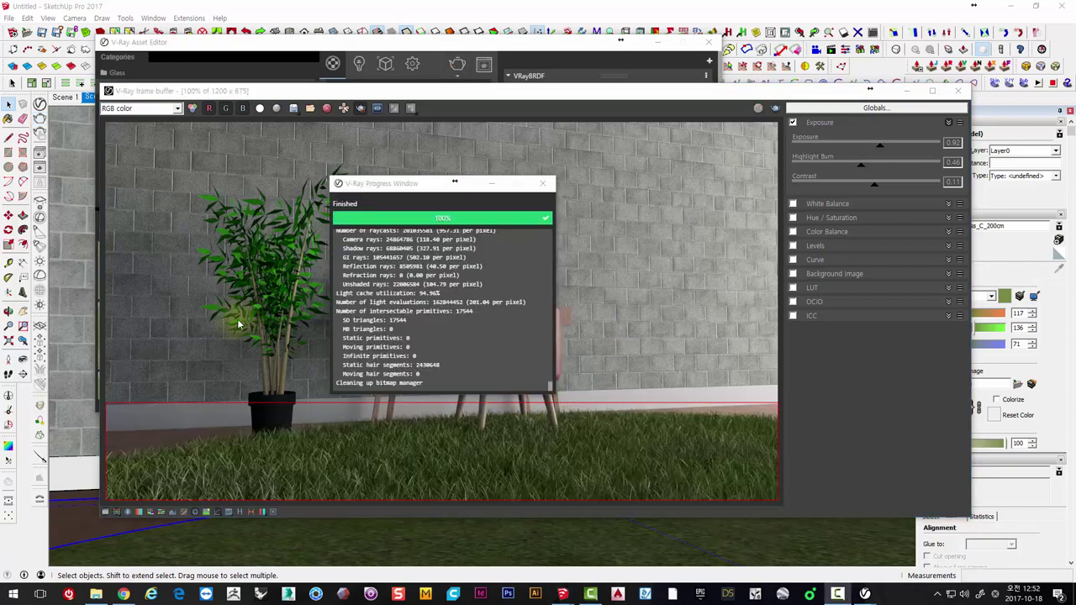
pyautogui.click(543, 183)
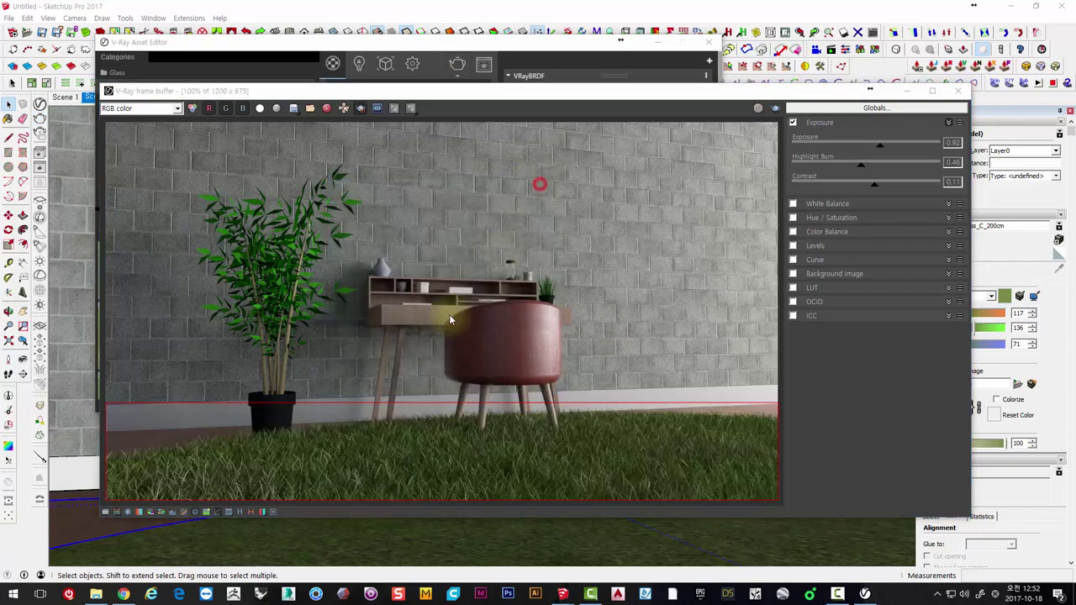
pyautogui.click(156, 360)
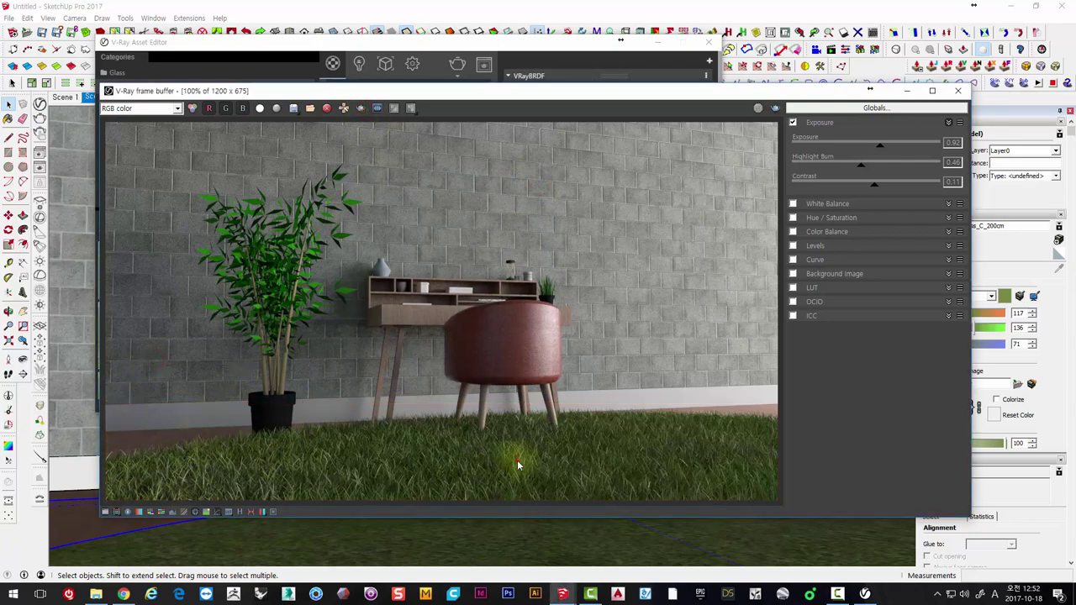
pyautogui.scroll(1, 530, 464)
pyautogui.scroll(-1, 392, 402)
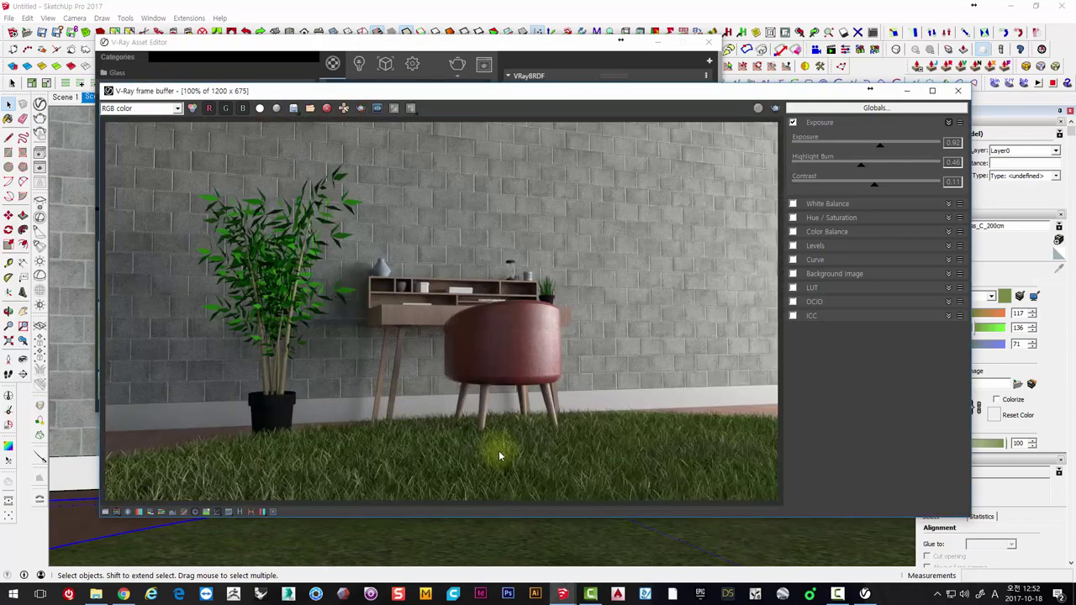